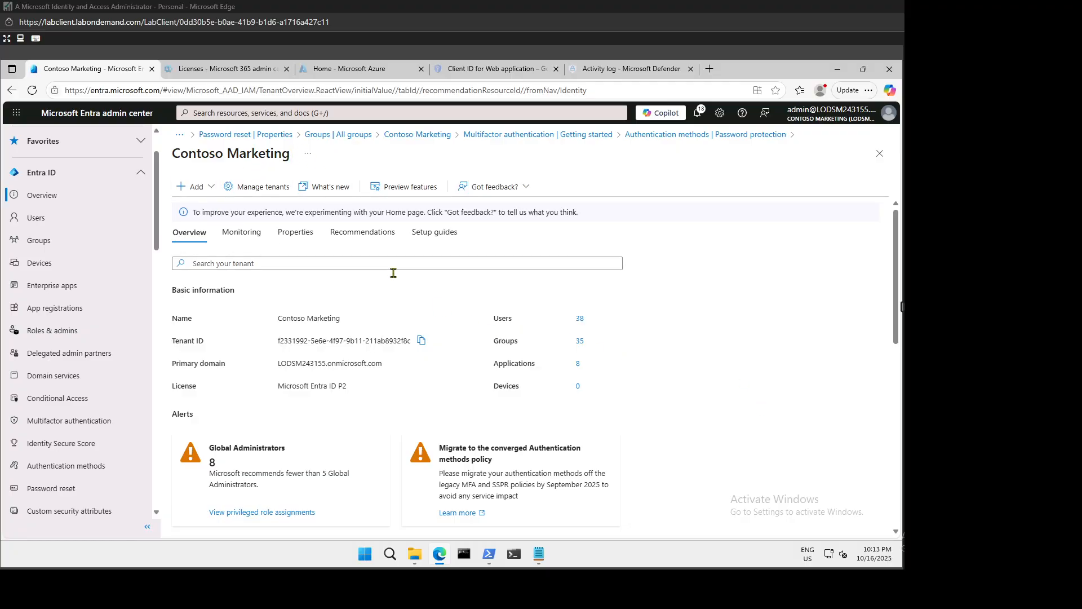
Open a new InPrivate Edge window and go to office.com.
mouse_move(443, 556)
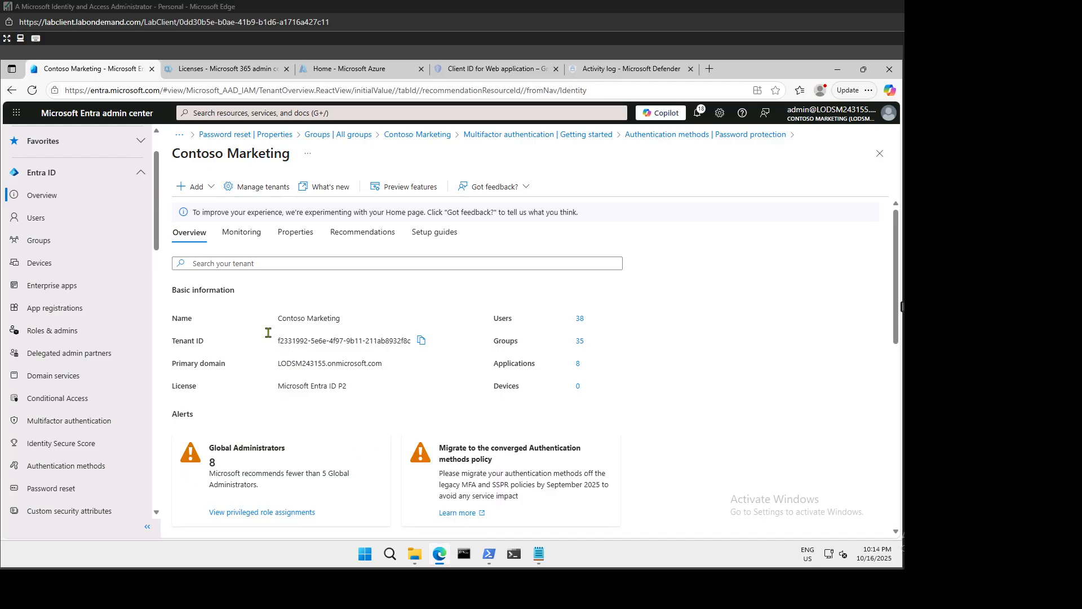
right_click(445, 560)
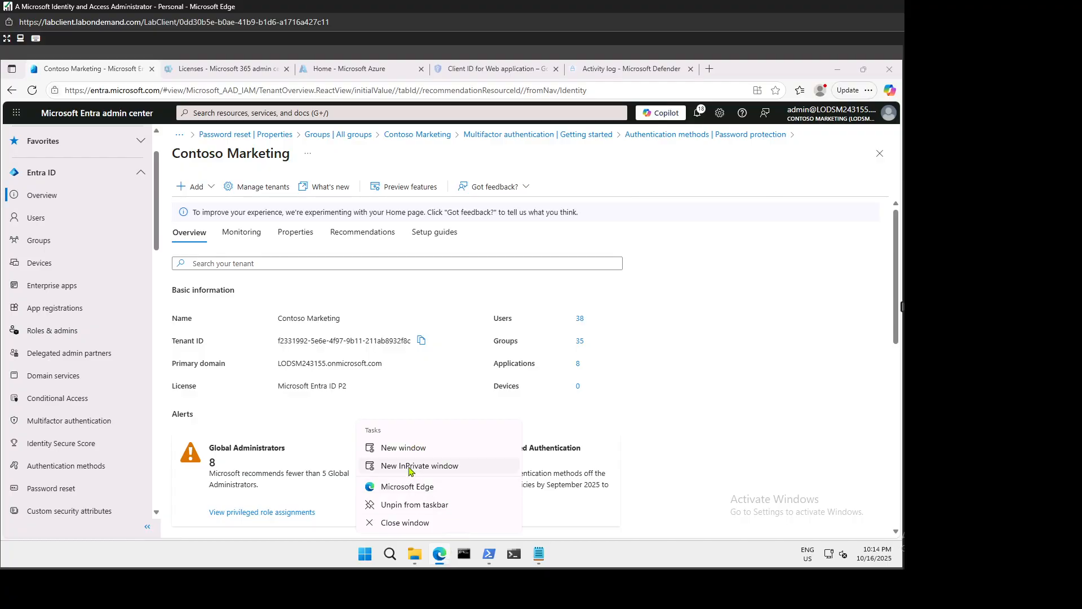
click(410, 467)
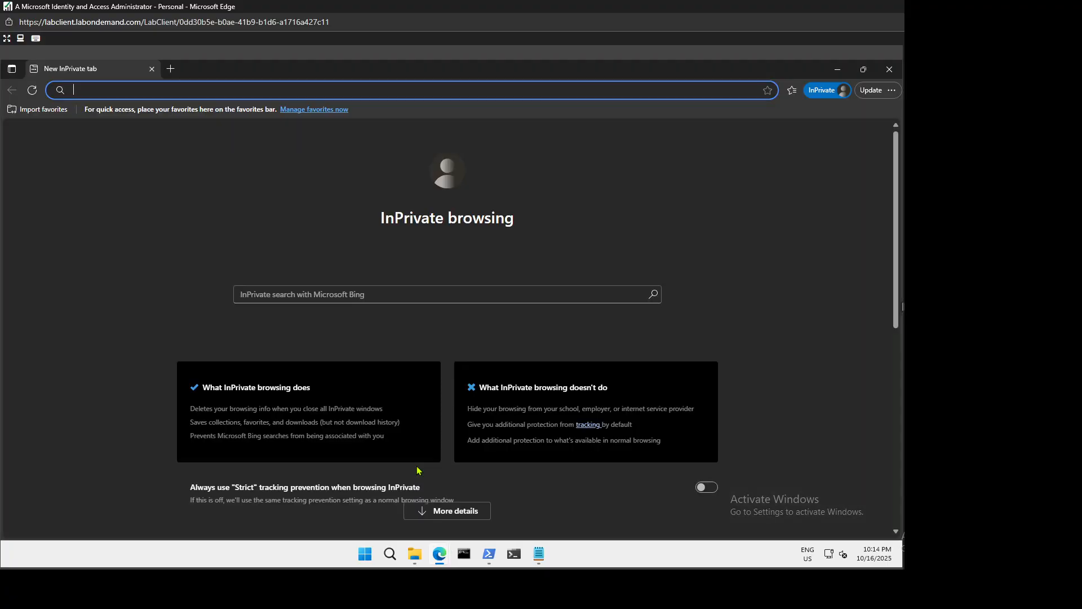
text(Deb)
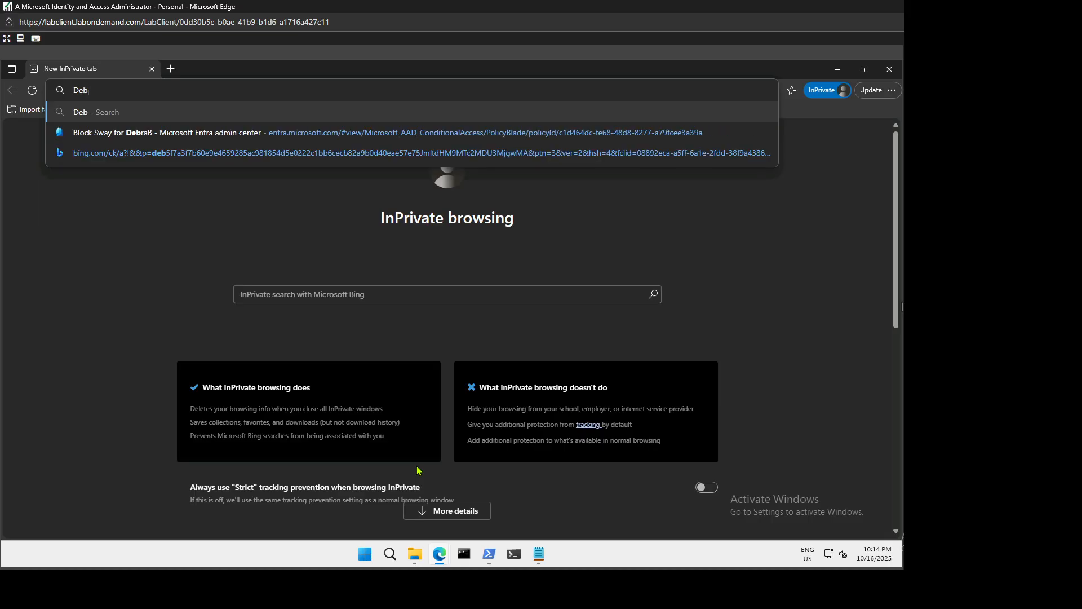
text(ra)
key(BackSpace)
key(BackSpace)
key(BackSpace)
key(BackSpace)
key(BackSpace)
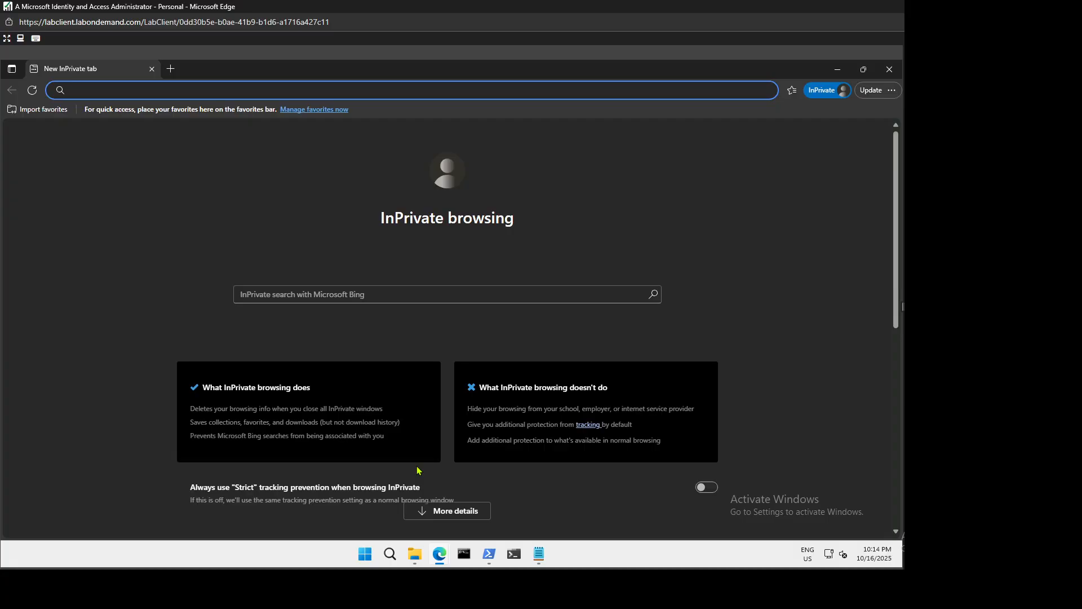
text(pro)
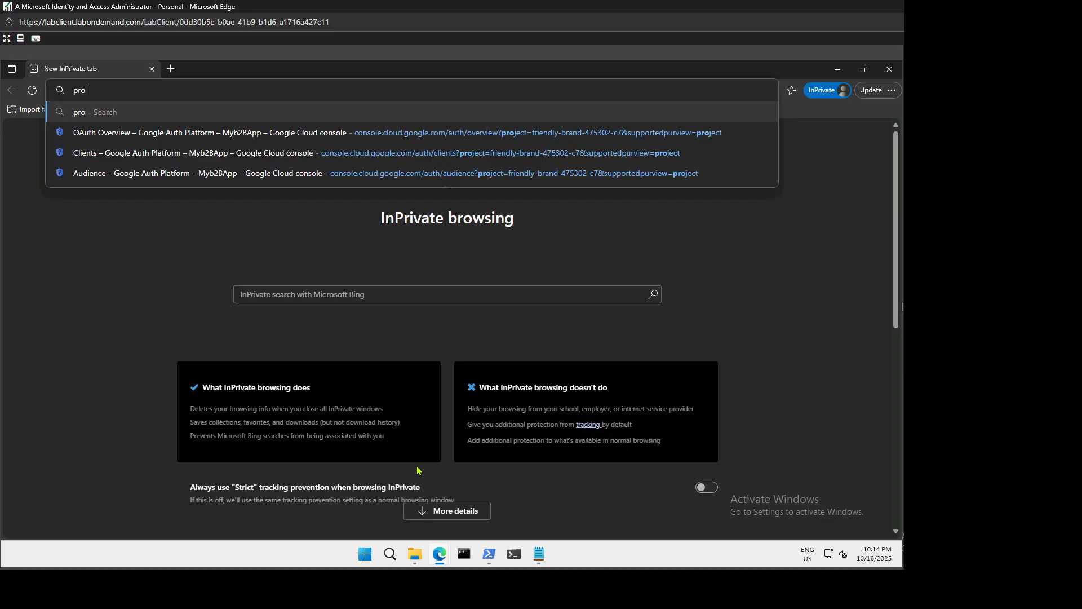
key(BackSpace)
key(BackSpace)
key(BackSpace)
text(office.com)
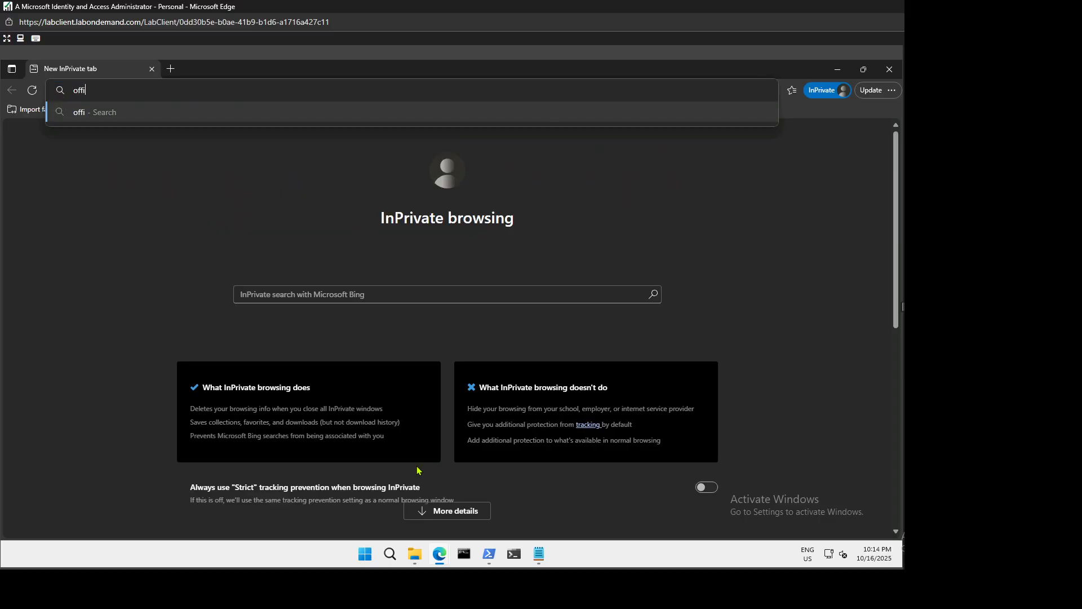
key(Return)
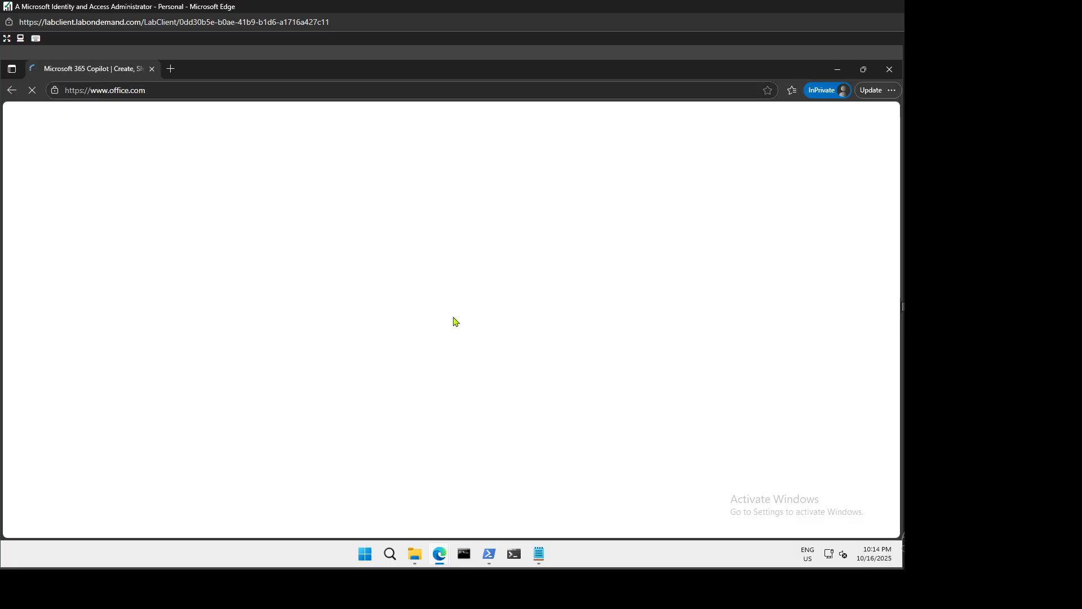
Sign in with the test user's email, using the tenant domain from clipboard history, and password.
click(92, 363)
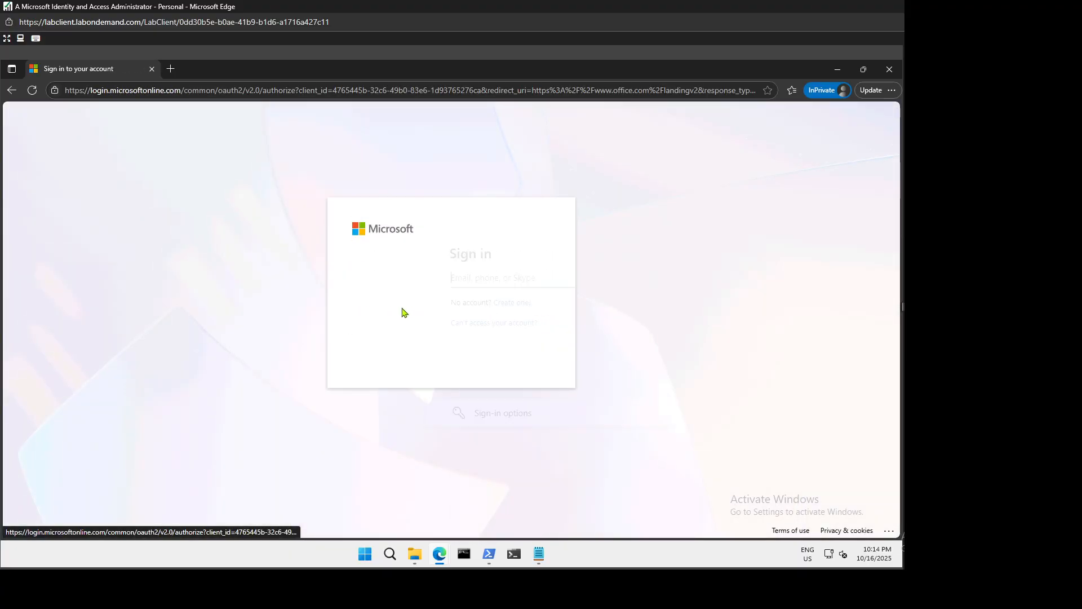
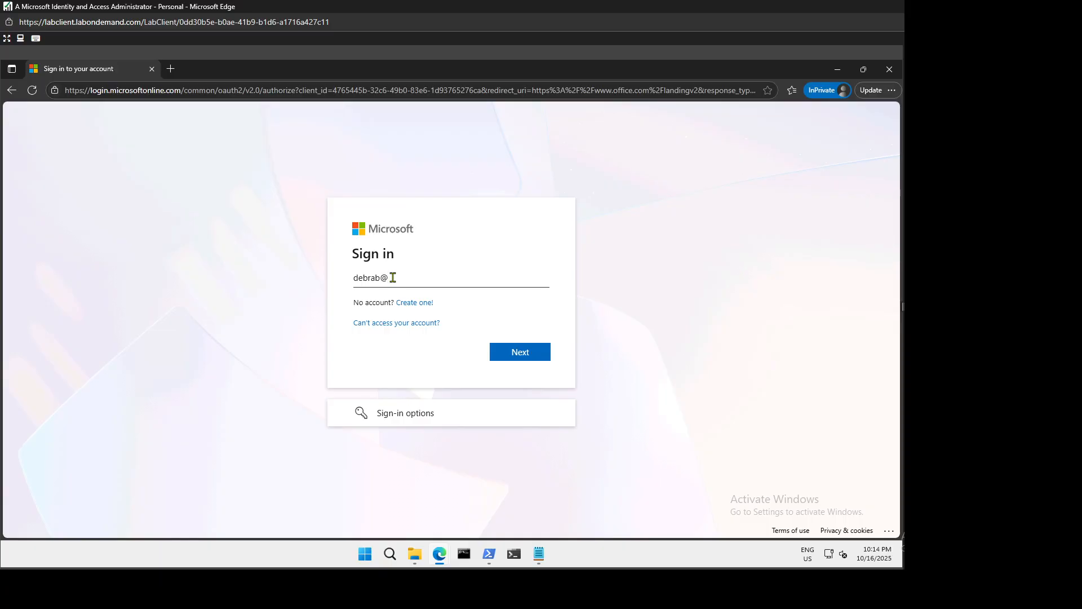
key(super+v)
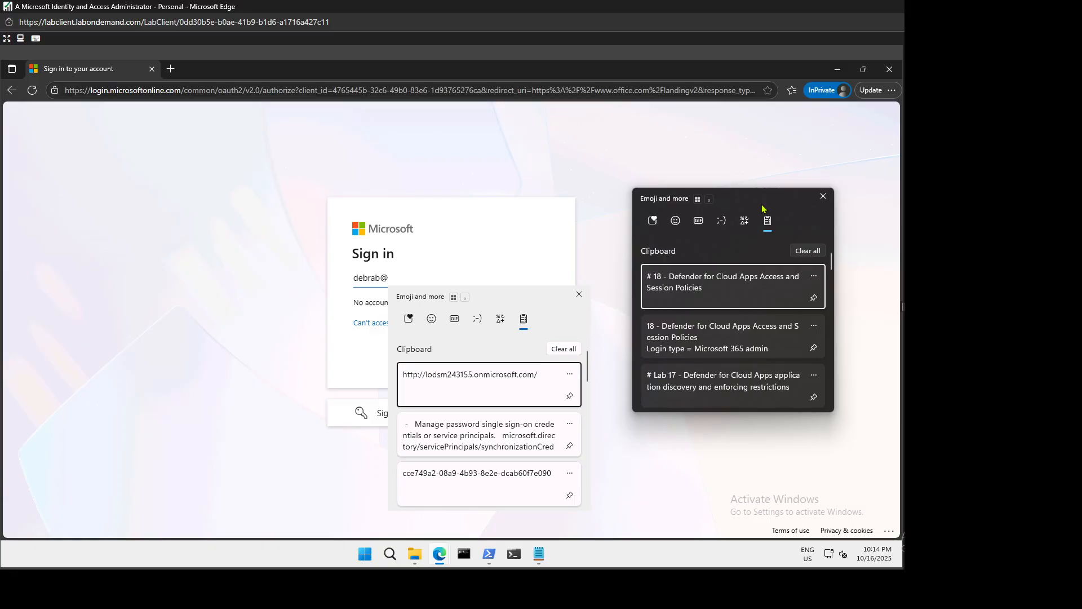
click(823, 196)
scroll(486, 433, down, 5)
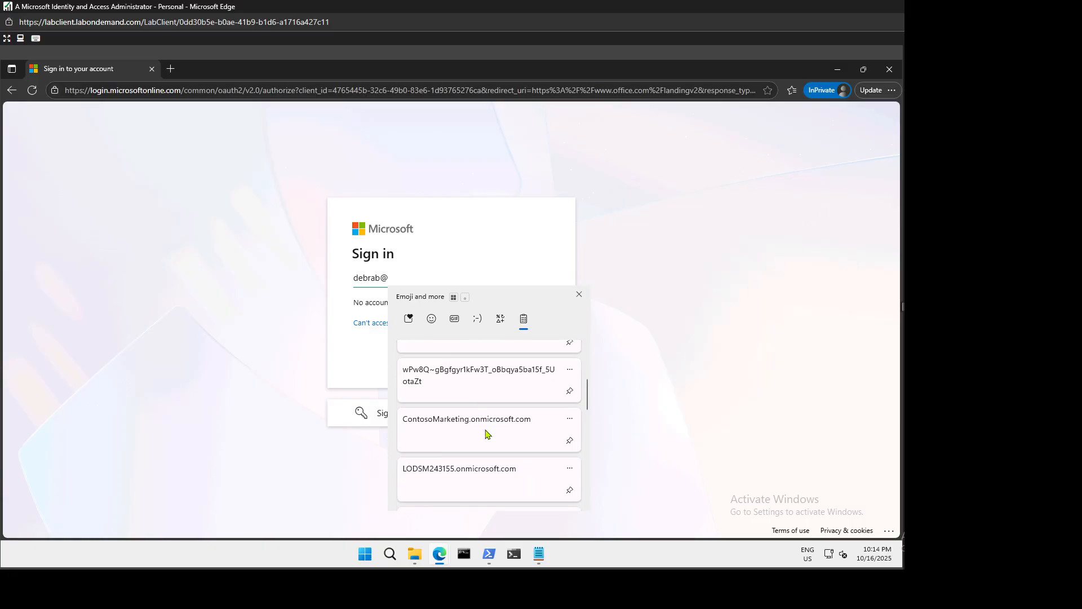
click(476, 398)
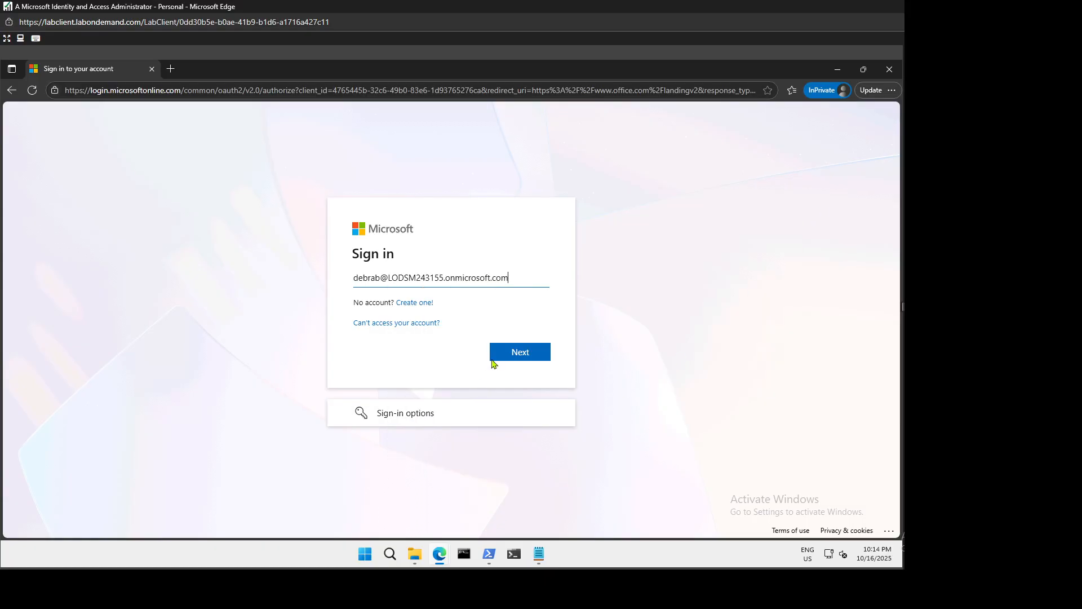
click(528, 352)
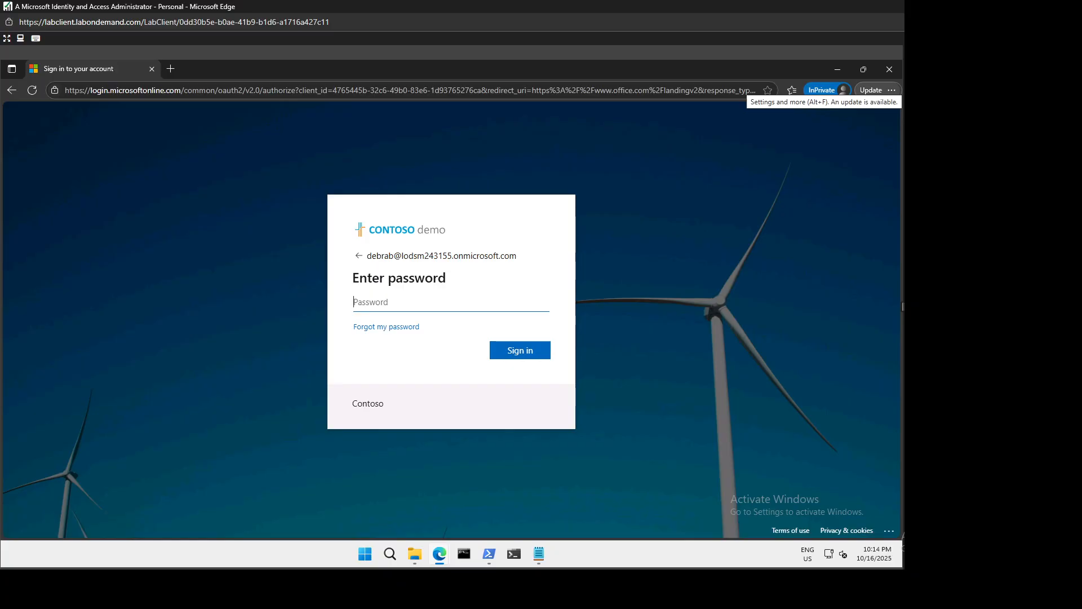
key(ctrl+v)
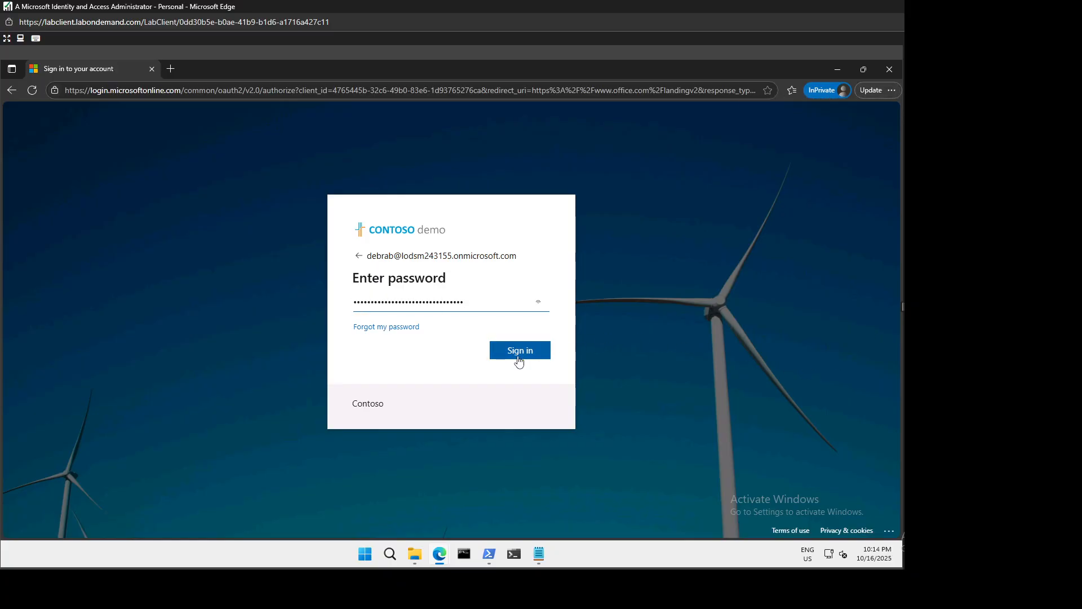
click(523, 355)
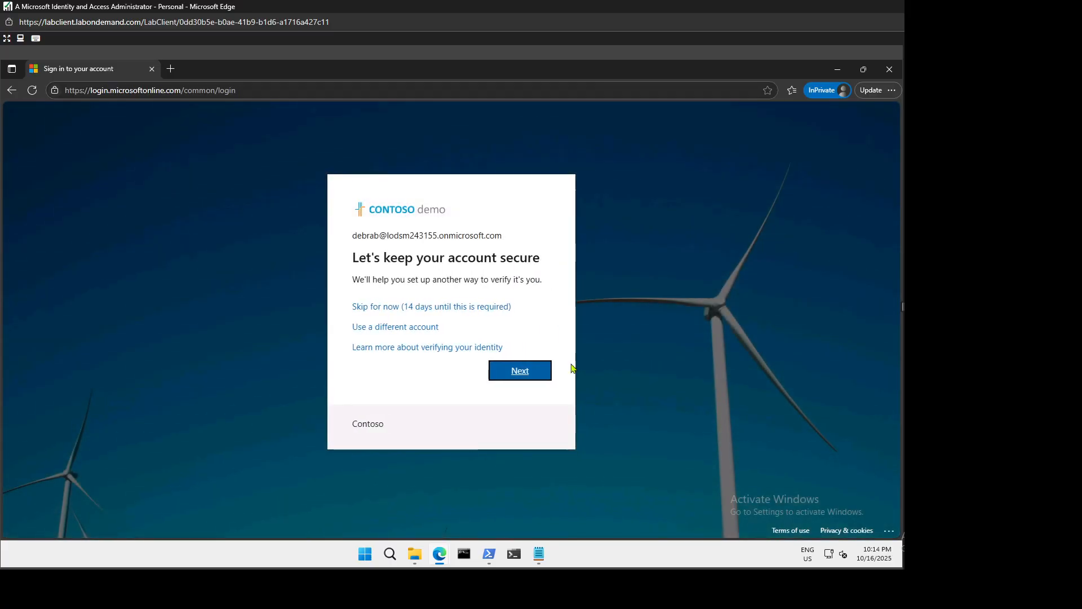
Skip verification setup and stay signed in, with 'Don't show this again' ticked.
click(440, 308)
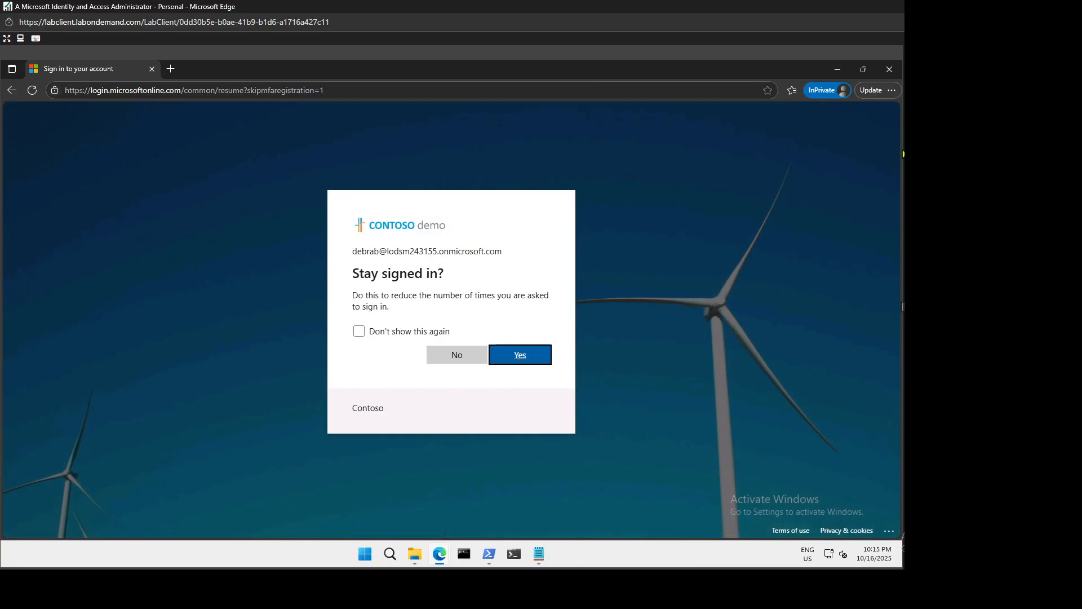
click(393, 334)
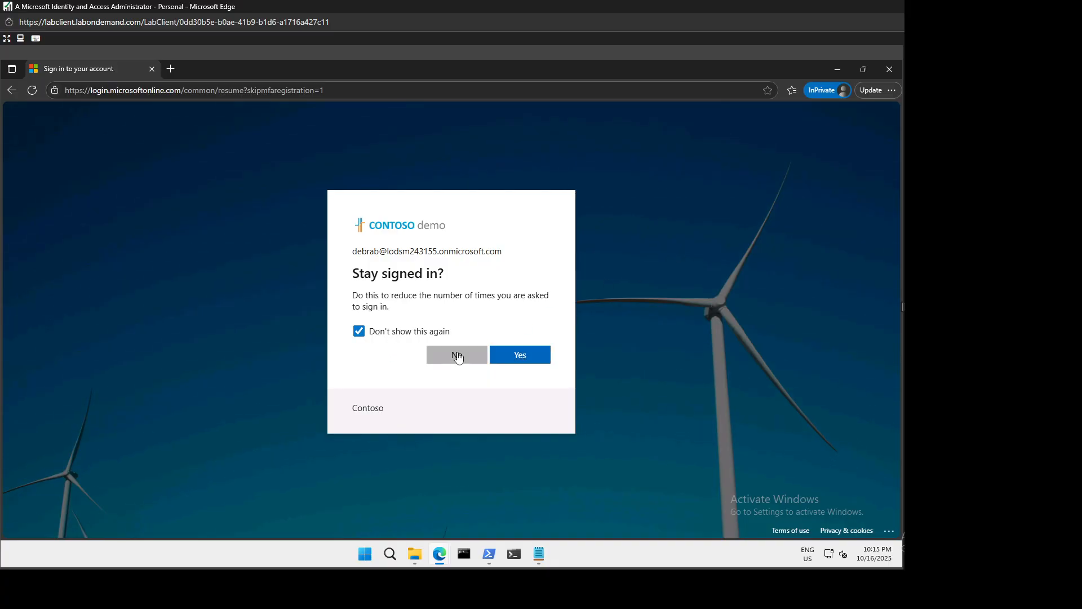
click(538, 352)
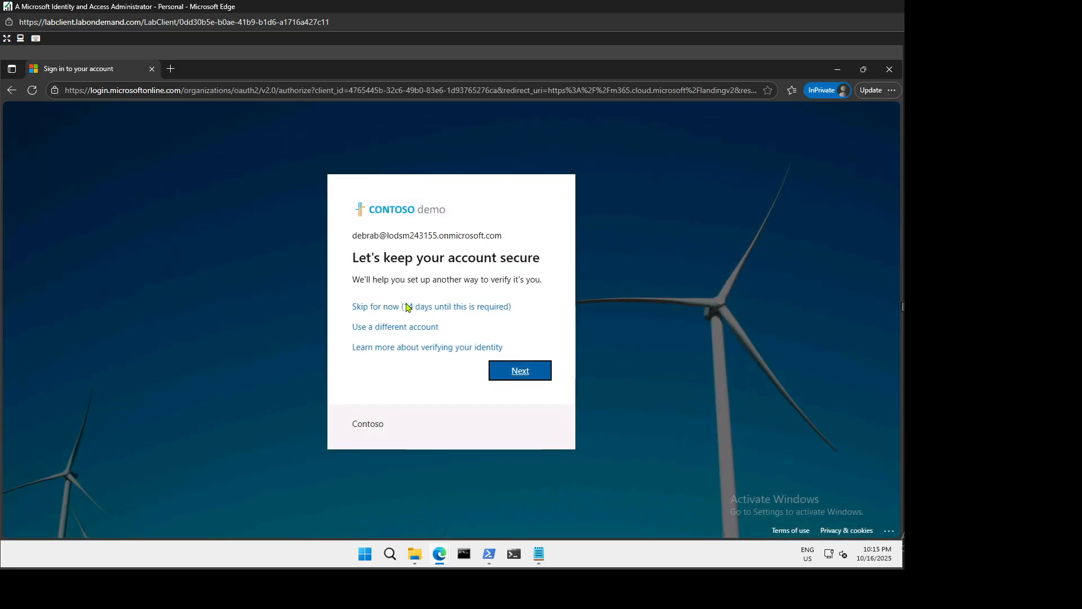
click(407, 307)
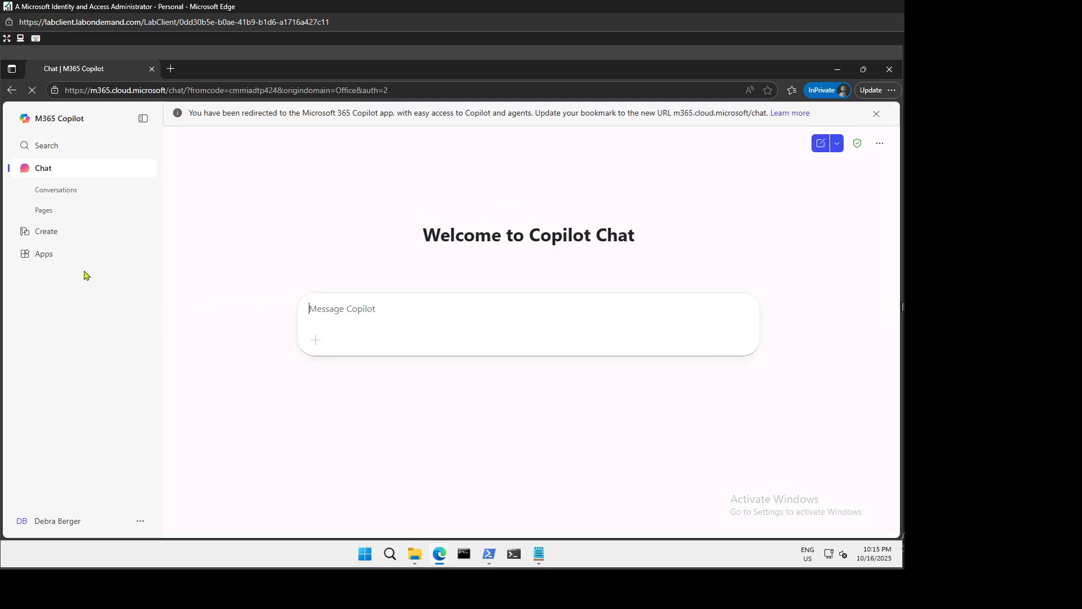
Launch Word, then Sway from All apps, each in a new tab.
click(42, 259)
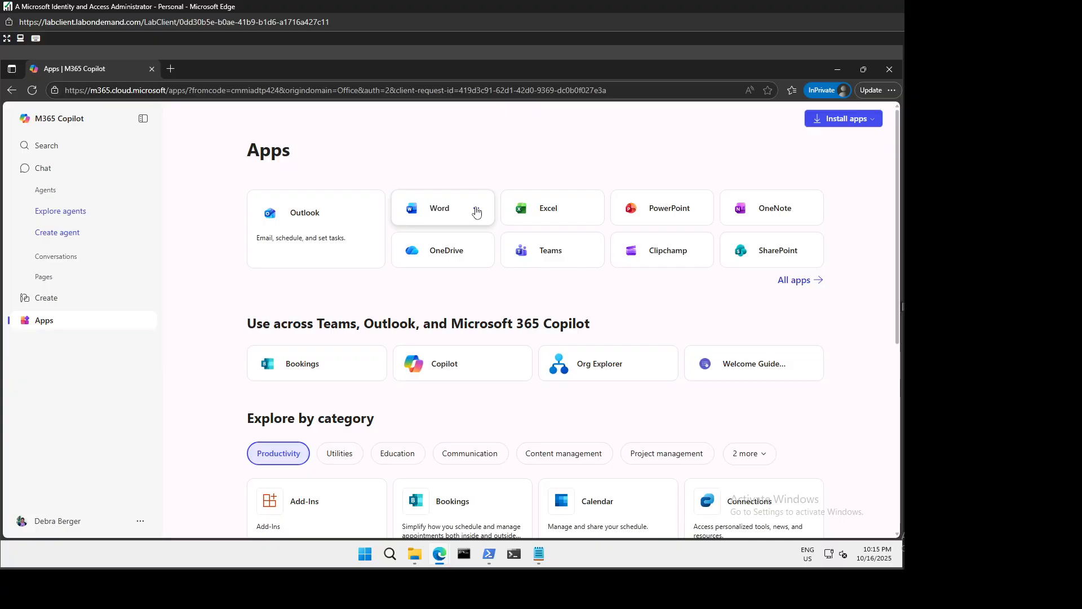
click(445, 211)
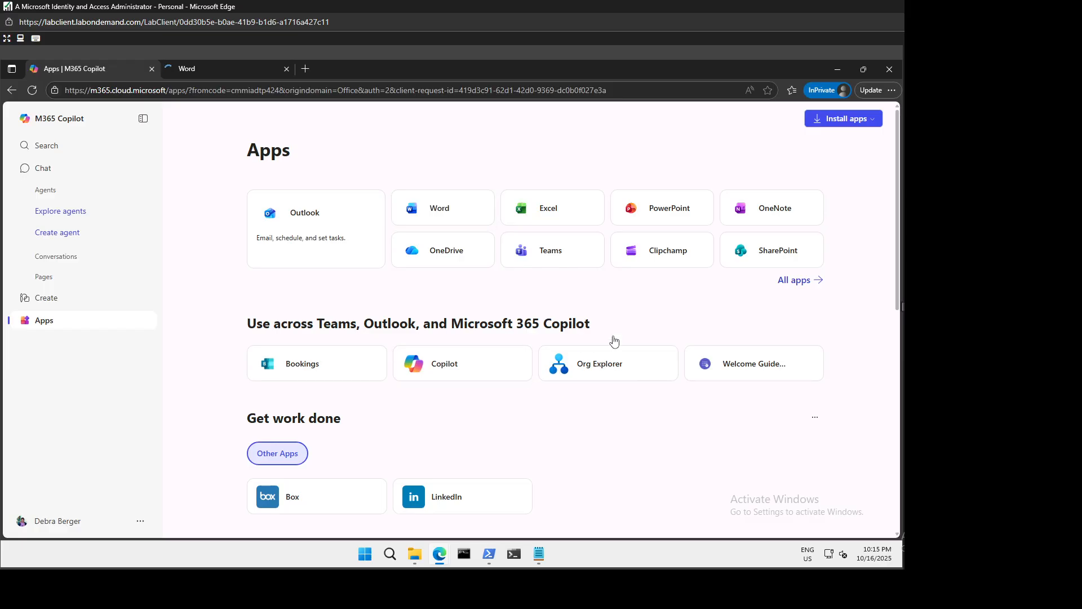
click(788, 281)
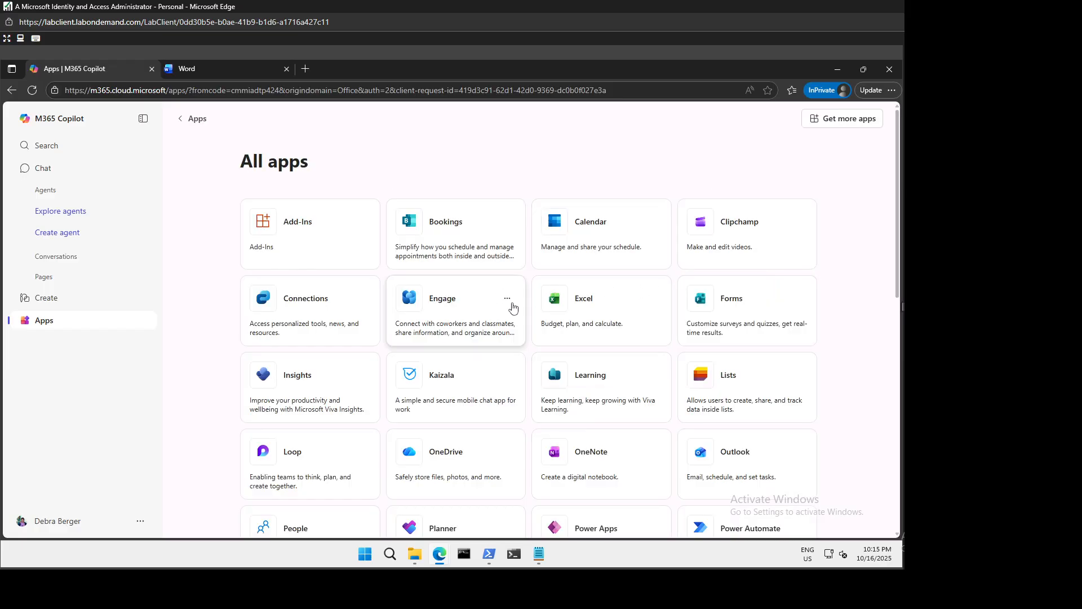
scroll(543, 406, down, 4)
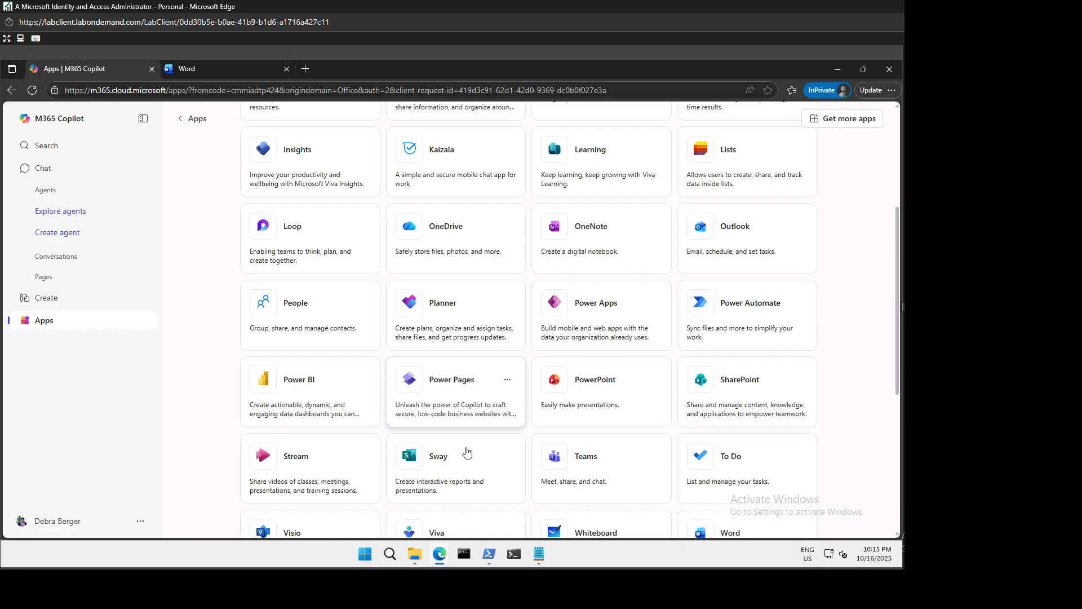
click(428, 470)
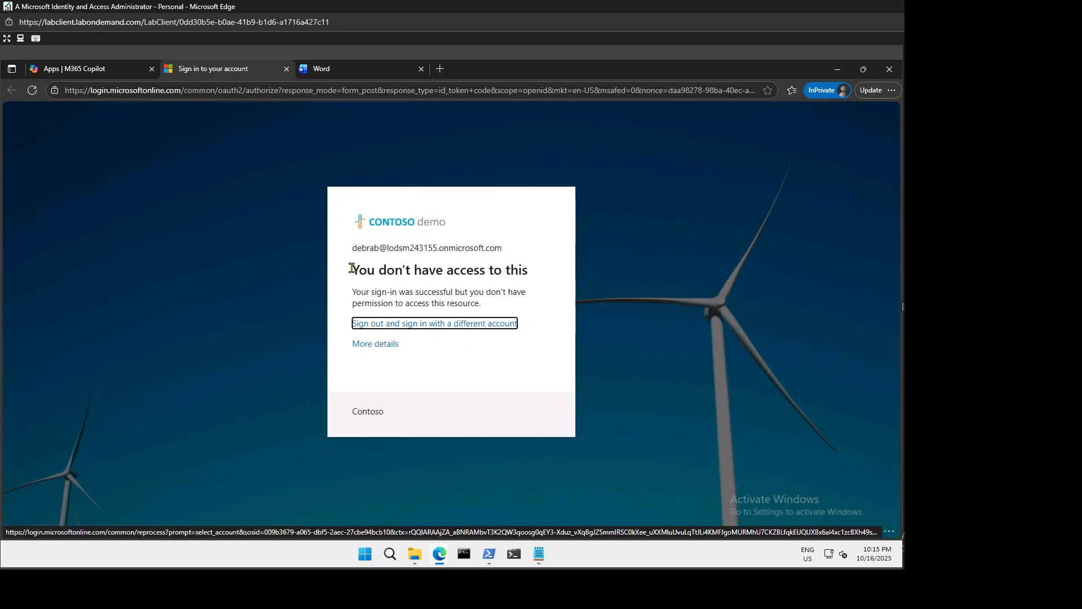
Review Sway's access-denied error, then switch back to the Word tab.
drag(351, 271, 543, 306)
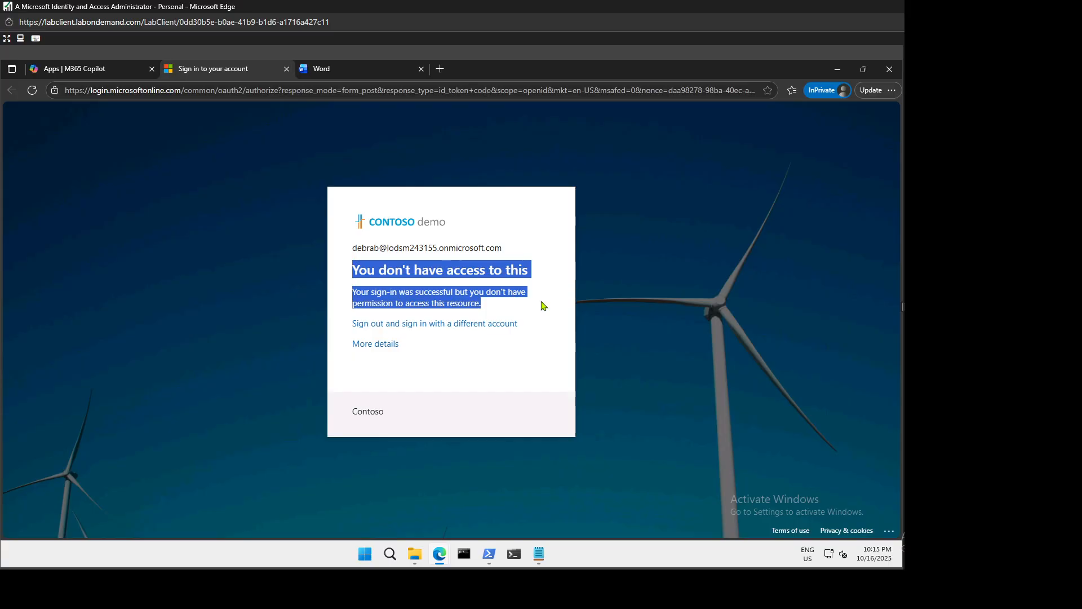
click(500, 310)
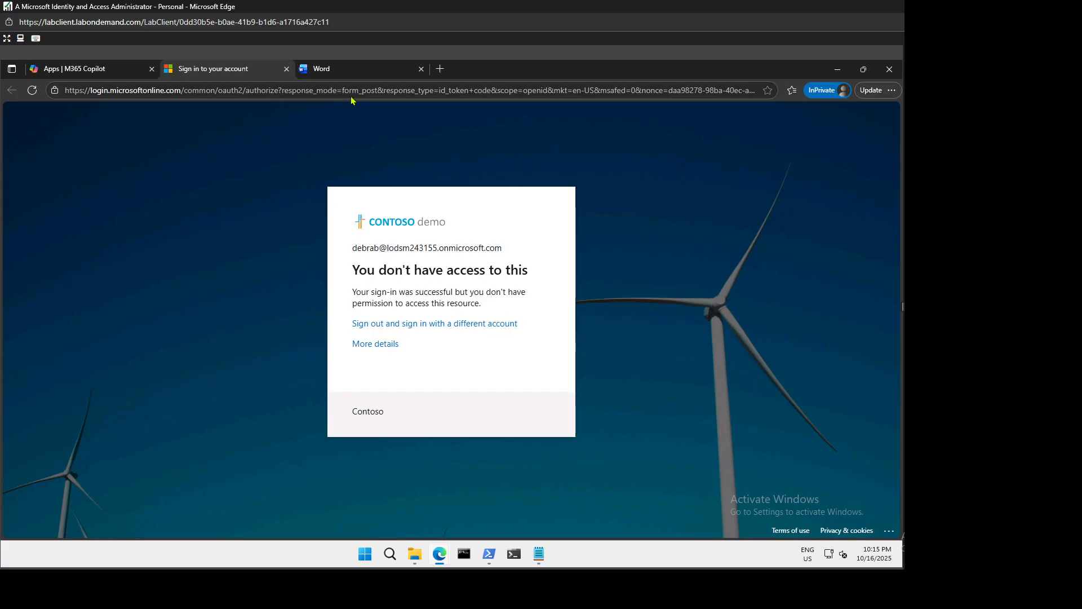
click(350, 71)
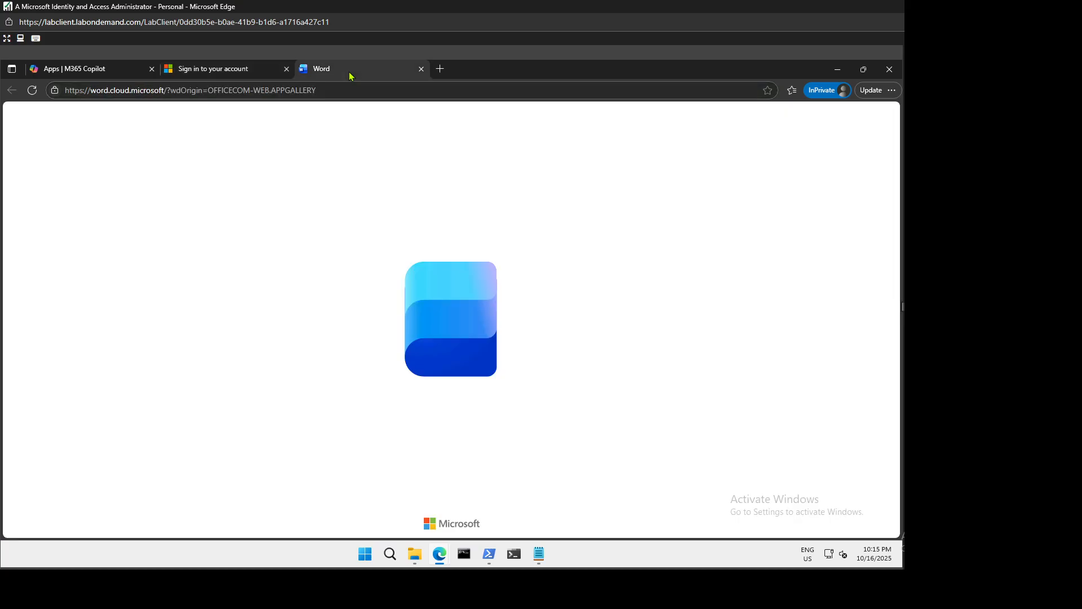
click(213, 70)
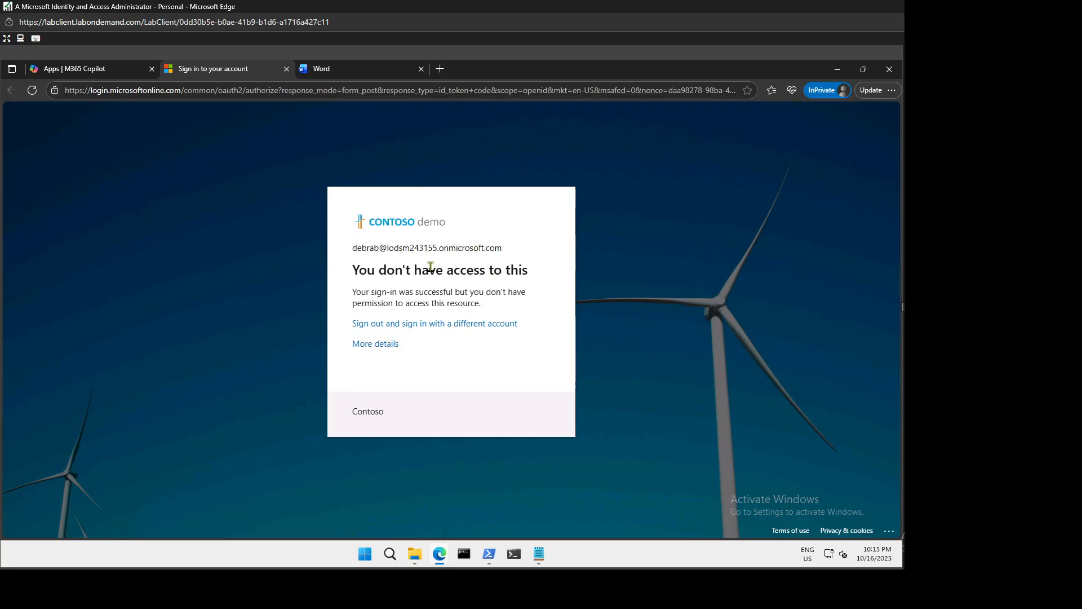
click(375, 78)
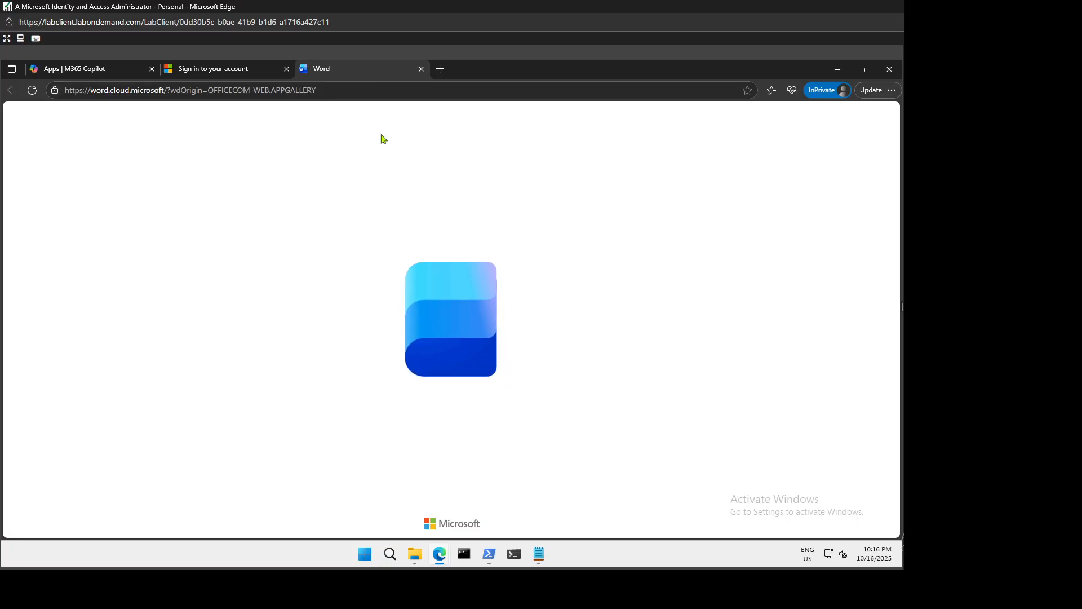
Close the Word tab and InPrivate window, then open the Entra users list.
click(420, 68)
click(888, 74)
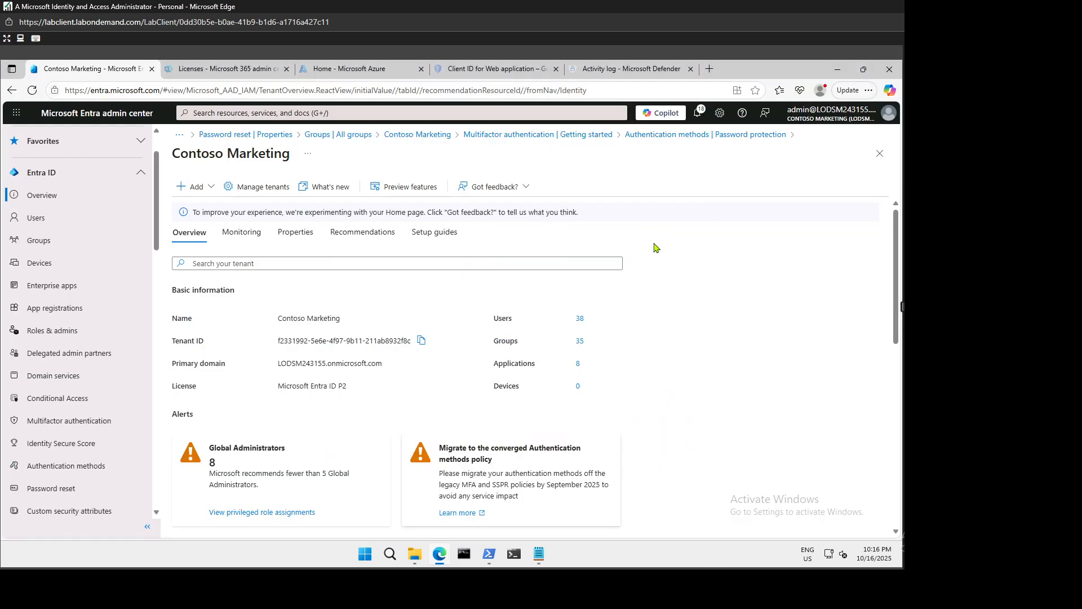
click(44, 241)
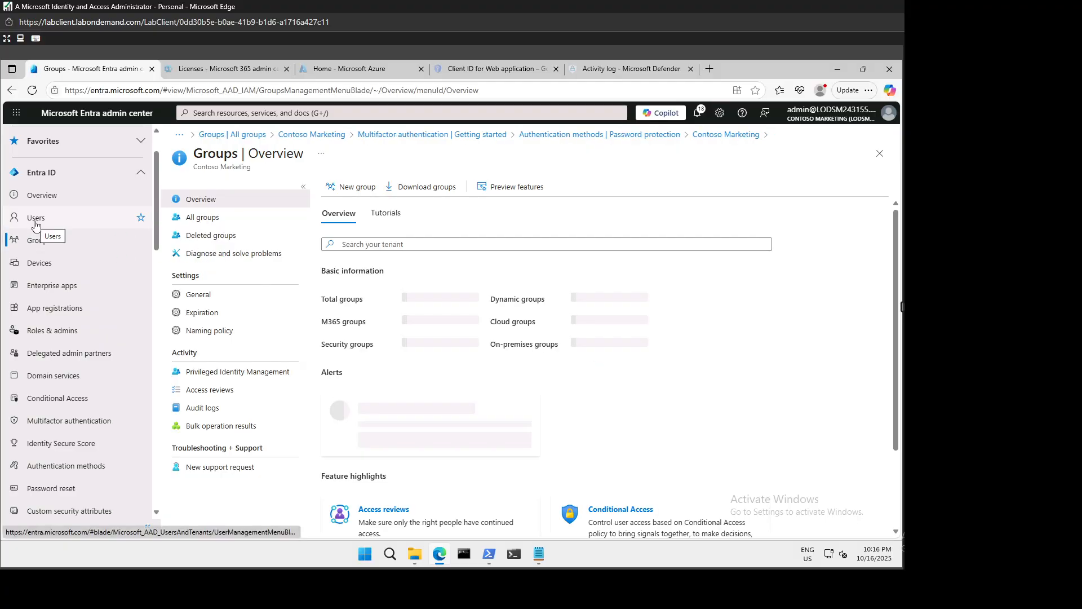
click(271, 235)
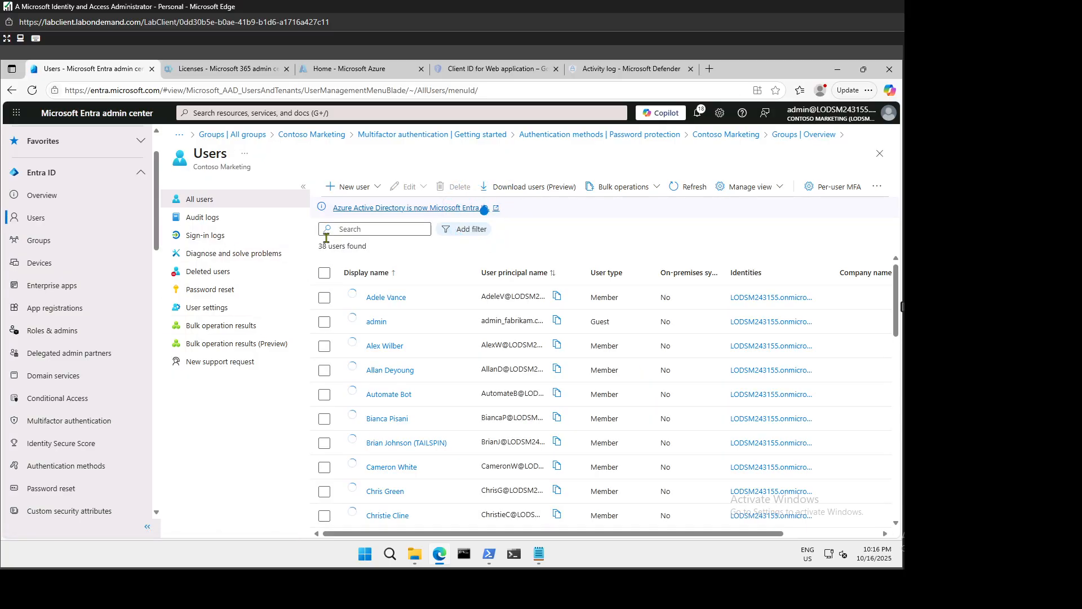
Find the test user in the list and open their profile overview.
scroll(470, 353, down, 5)
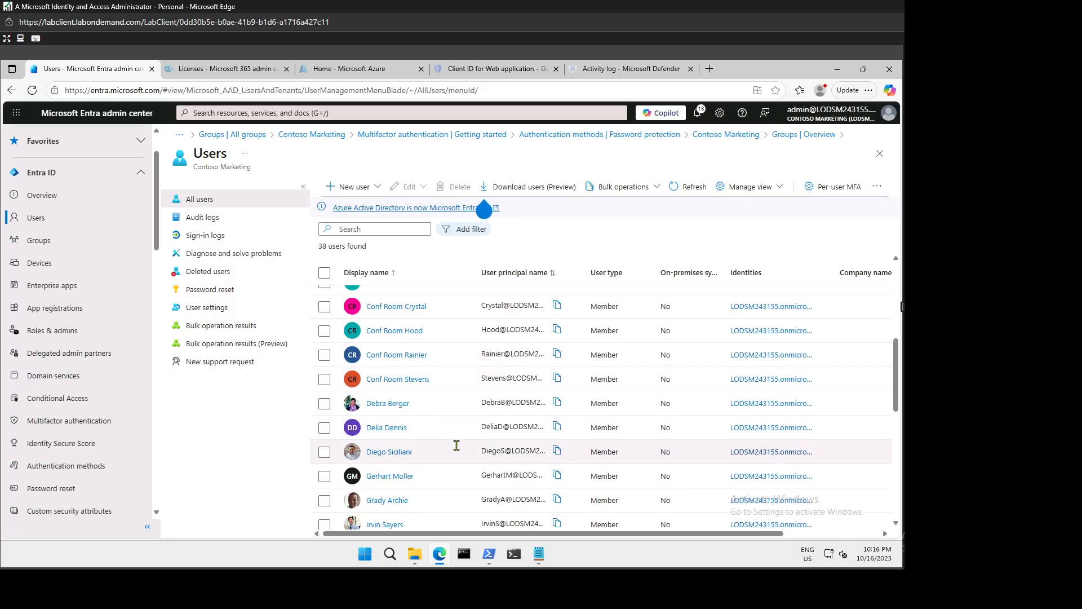
scroll(456, 417, down, 2)
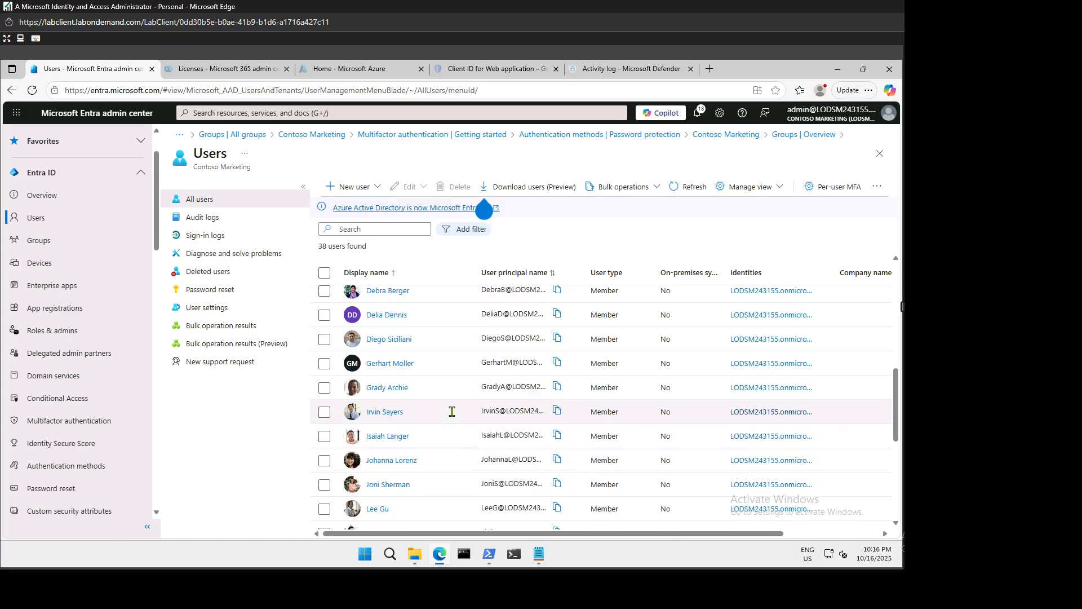
scroll(452, 411, down, 2)
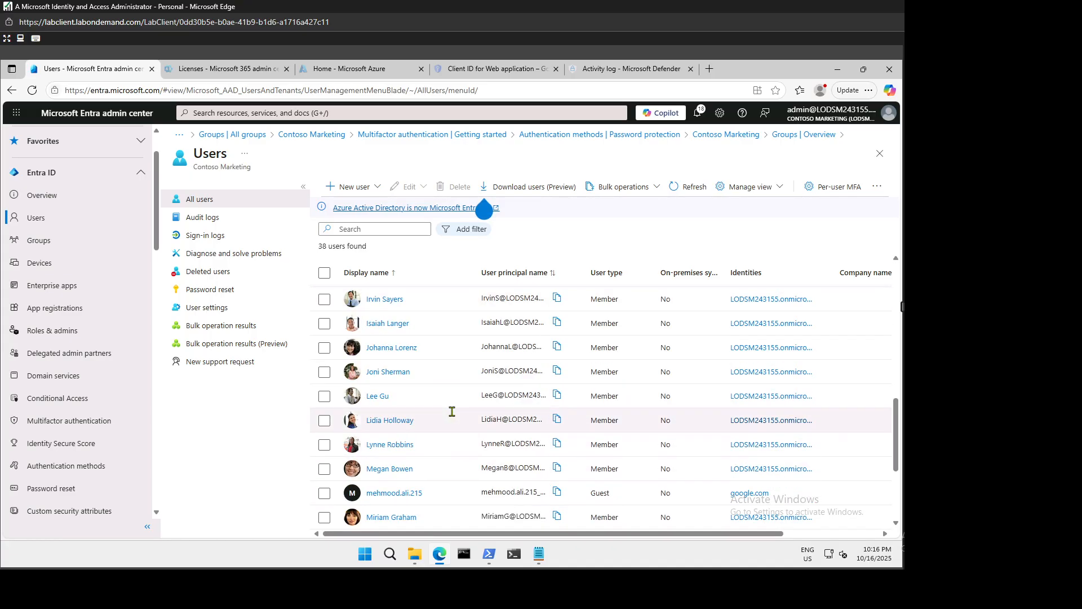
click(402, 374)
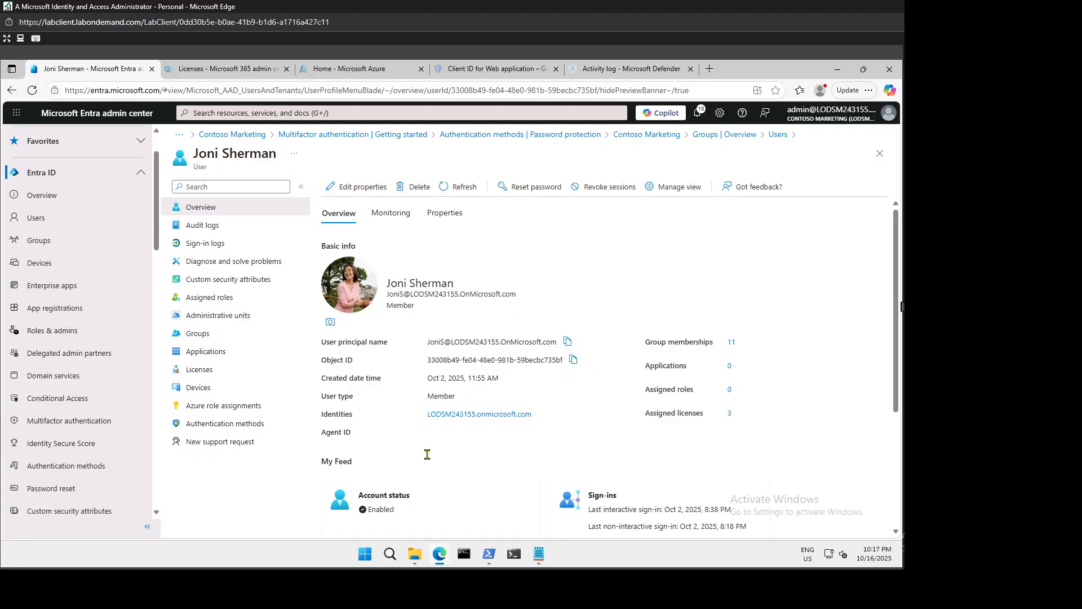
Open a fresh InPrivate Edge window at office.com.
right_click(439, 554)
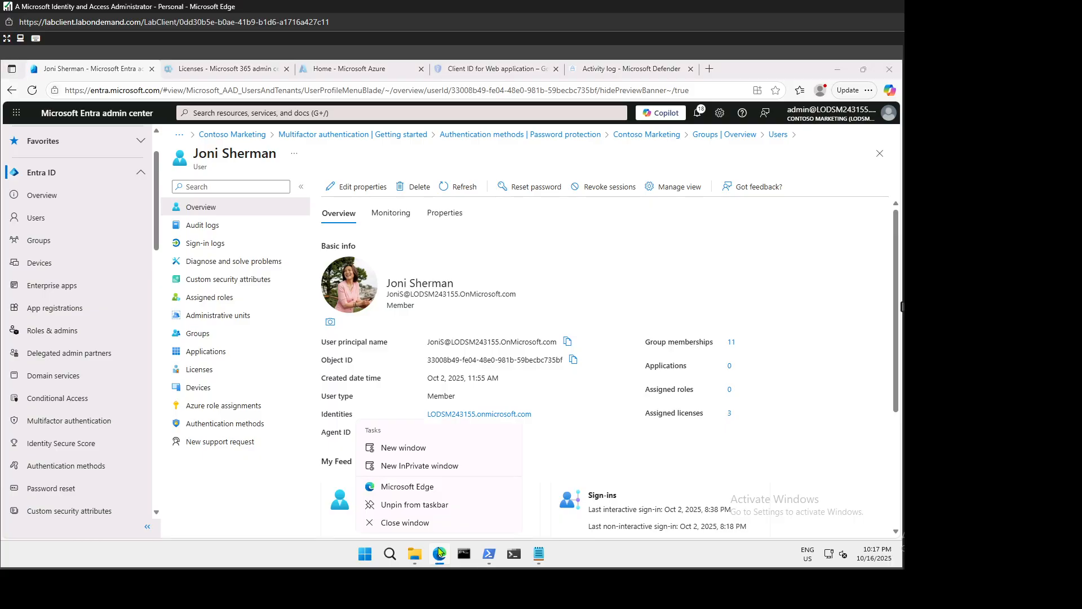
click(433, 469)
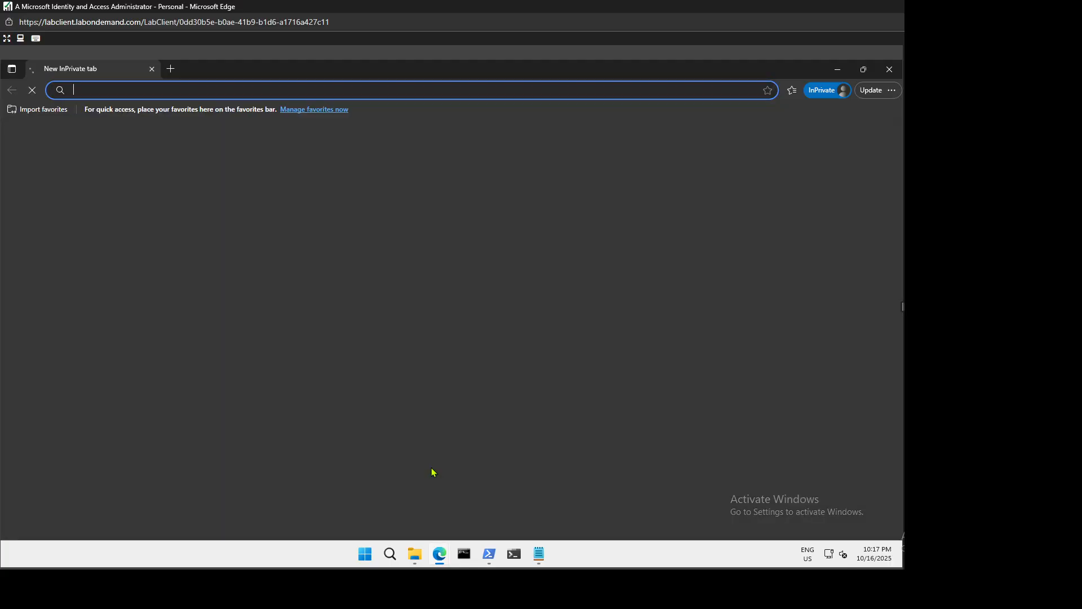
text(jon)
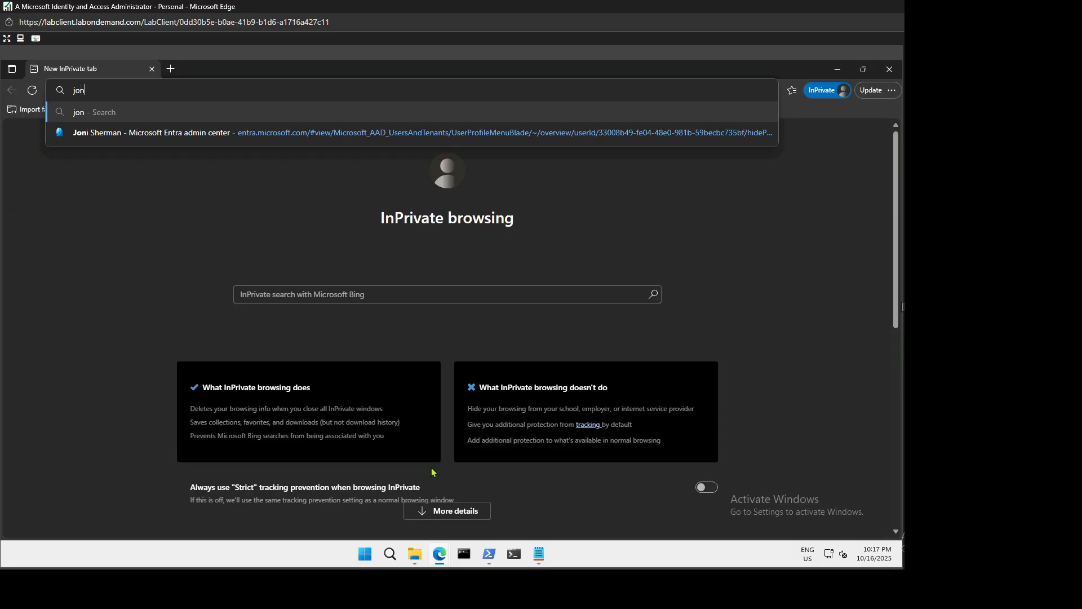
text(is)
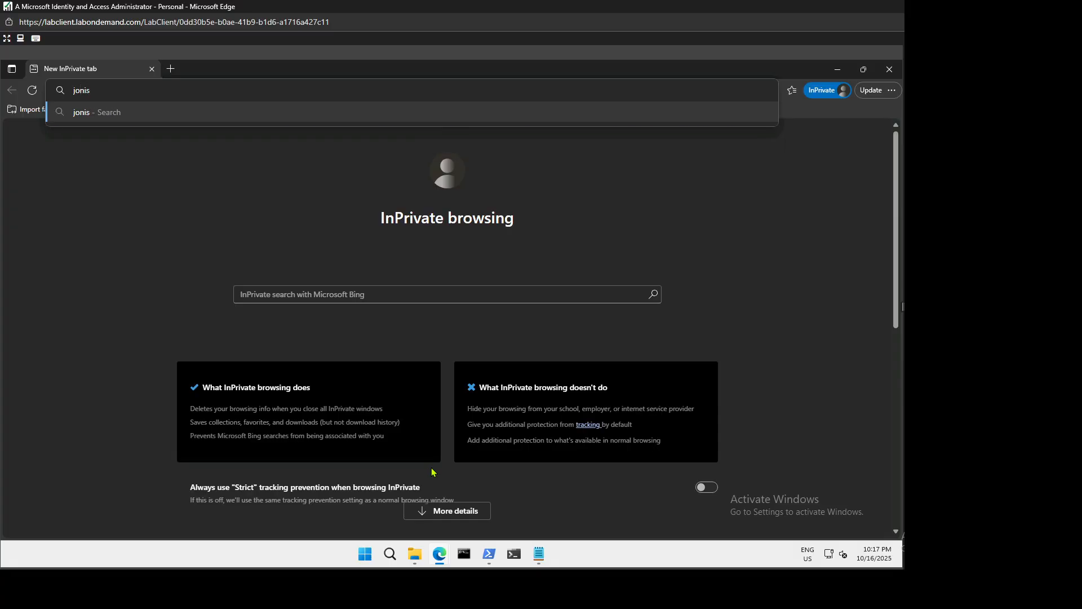
key(BackSpace)
key(BackSpace)
key(BackSpace)
key(BackSpace)
key(BackSpace)
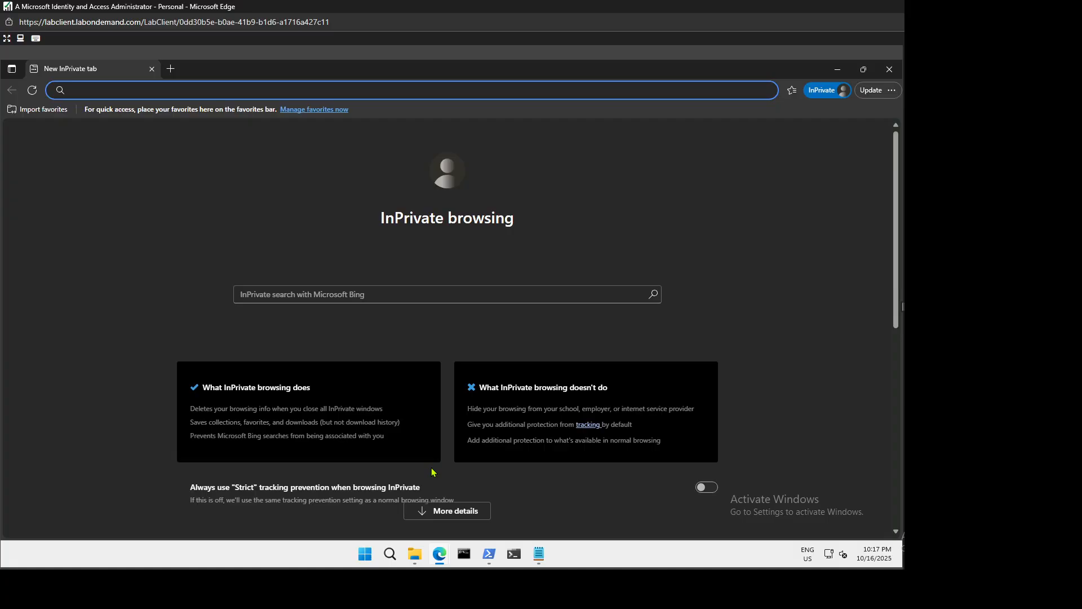
text(office.com)
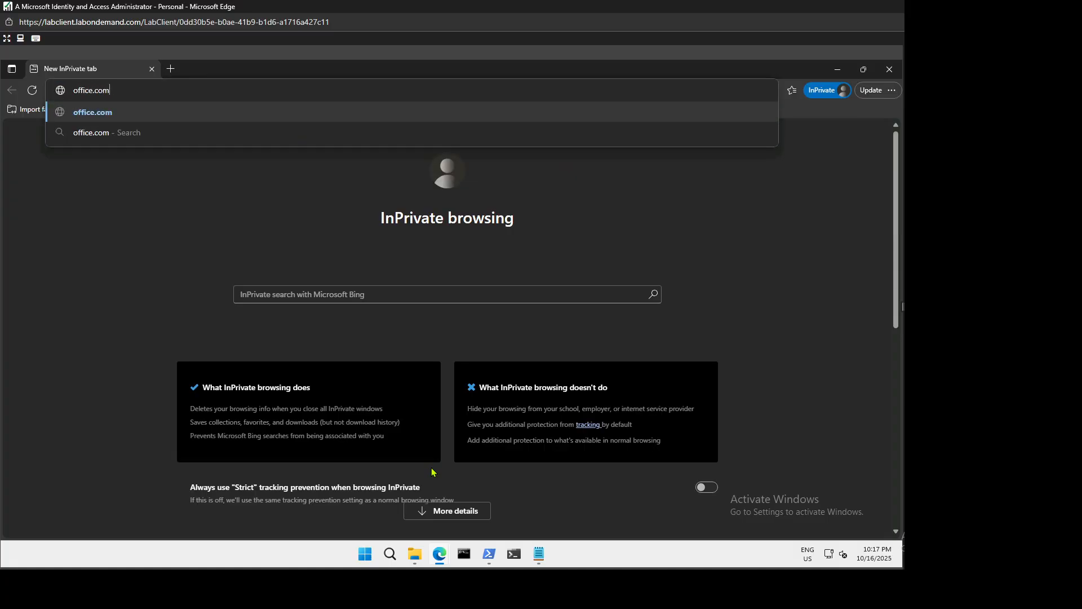
key(Return)
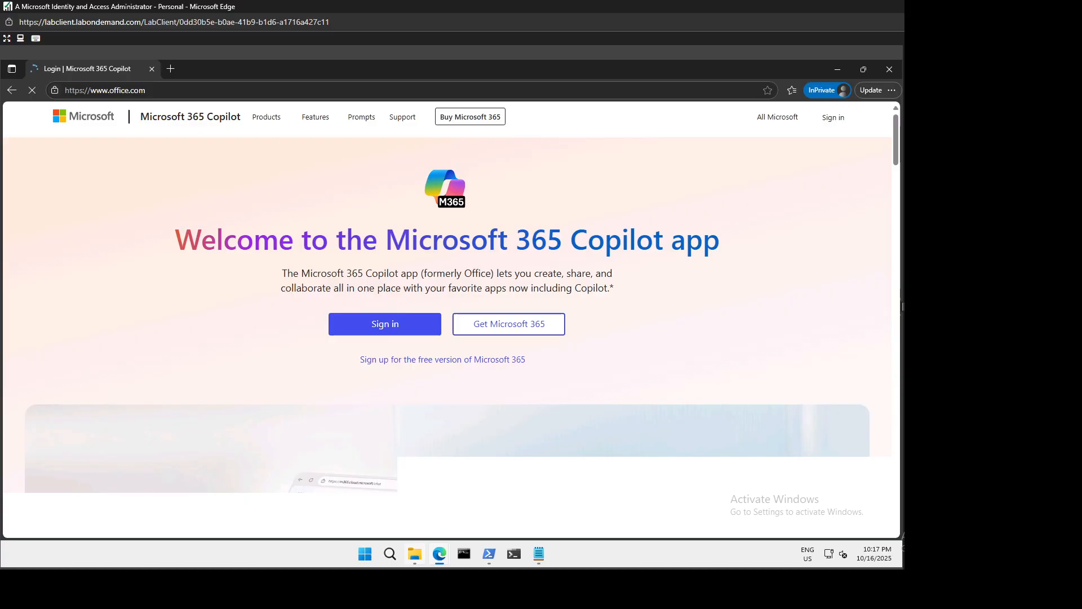
Sign in with the test user's email, pasting the tenant domain from clipboard history, and password.
mouse_move(415, 554)
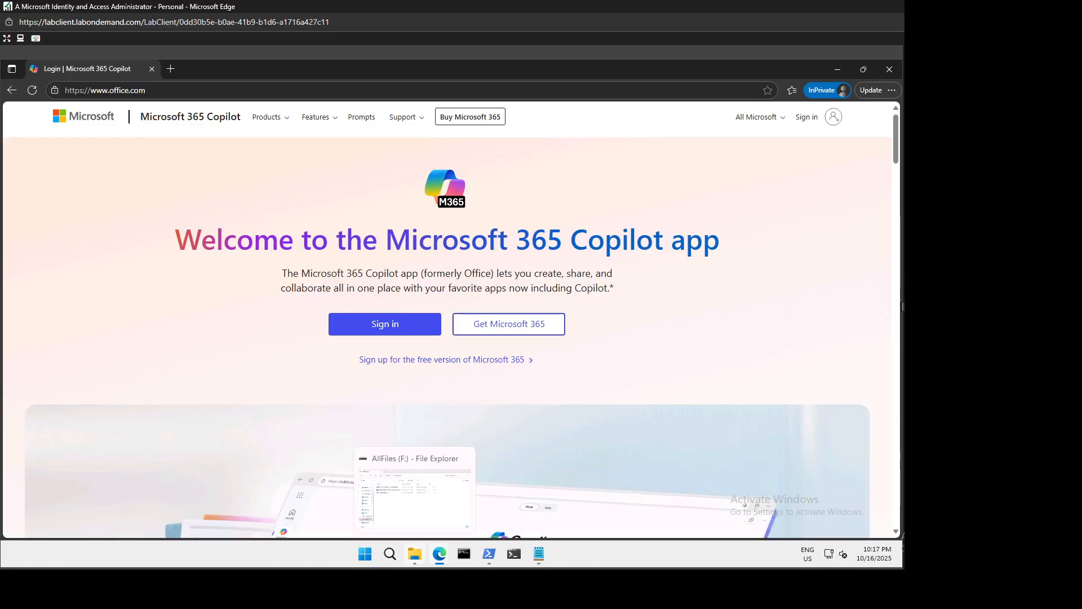
click(370, 331)
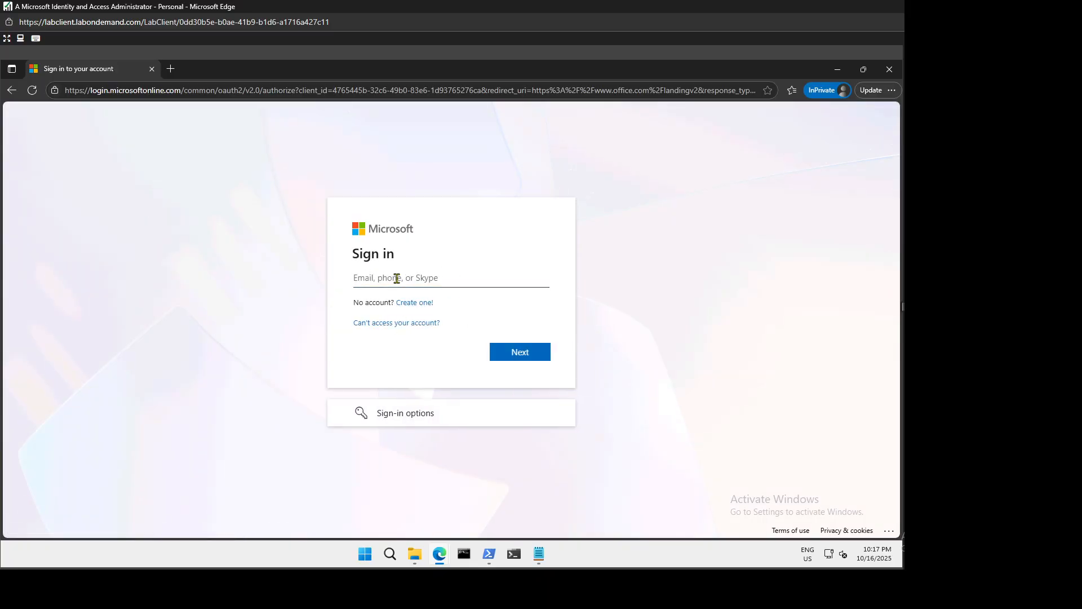
key(super+v)
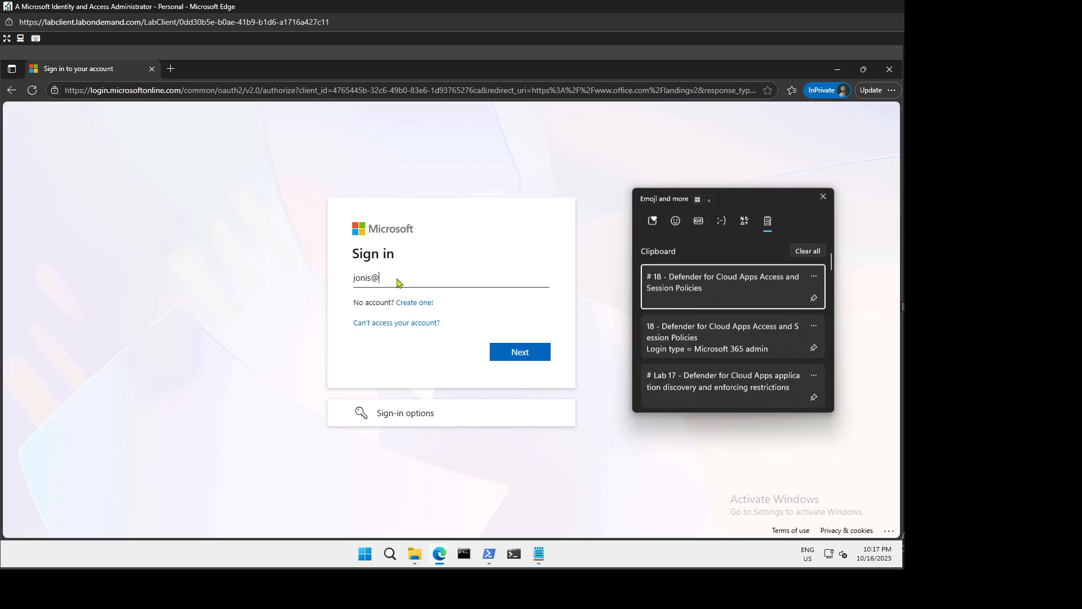
click(823, 197)
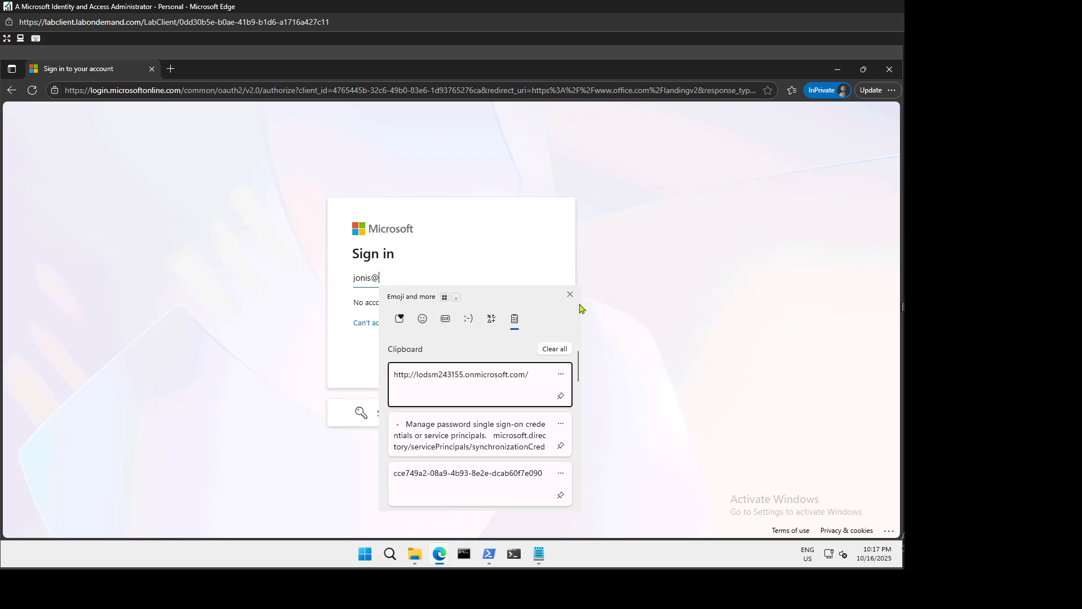
scroll(473, 439, down, 10)
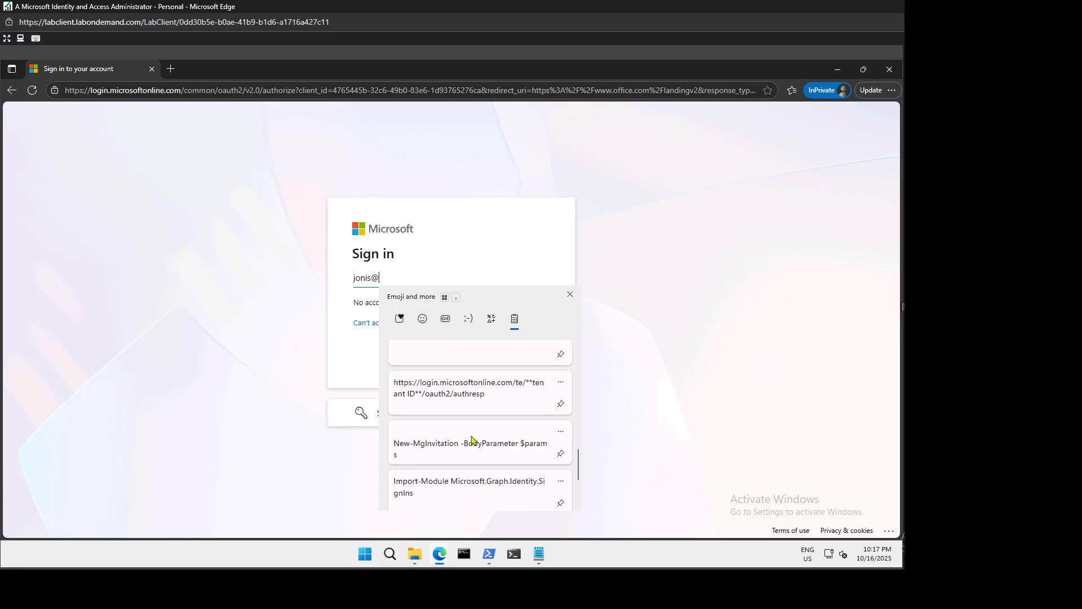
scroll(473, 440, up, 2)
scroll(472, 440, down, 5)
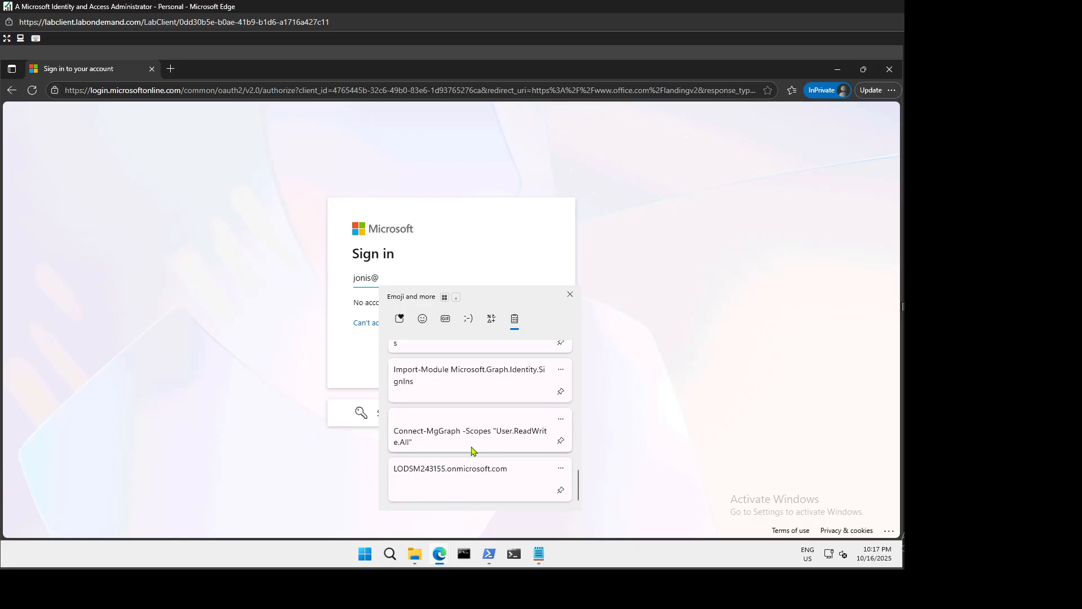
click(474, 482)
click(538, 352)
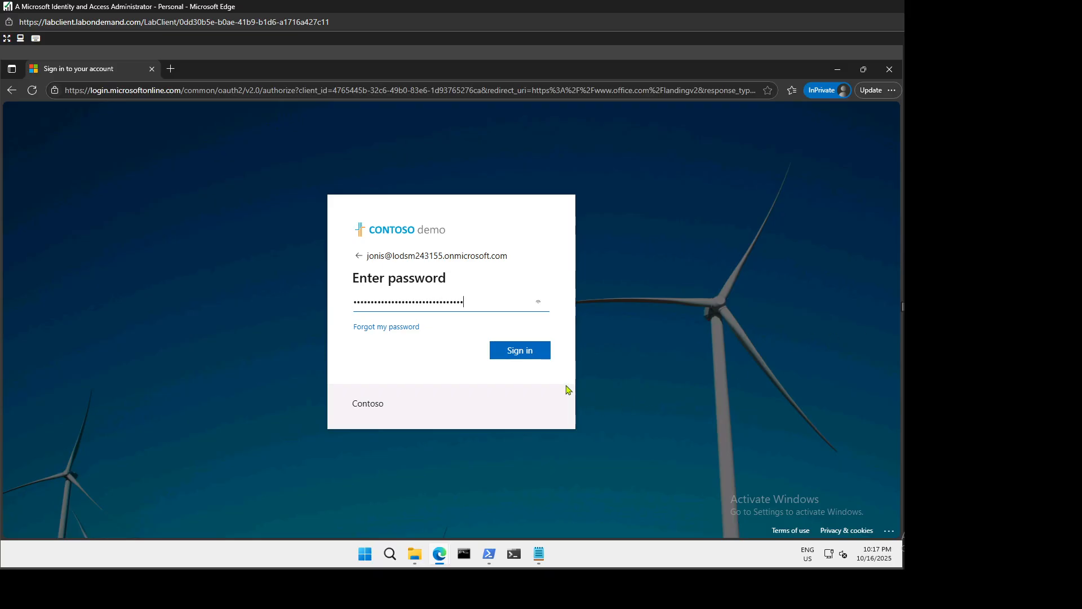
click(529, 351)
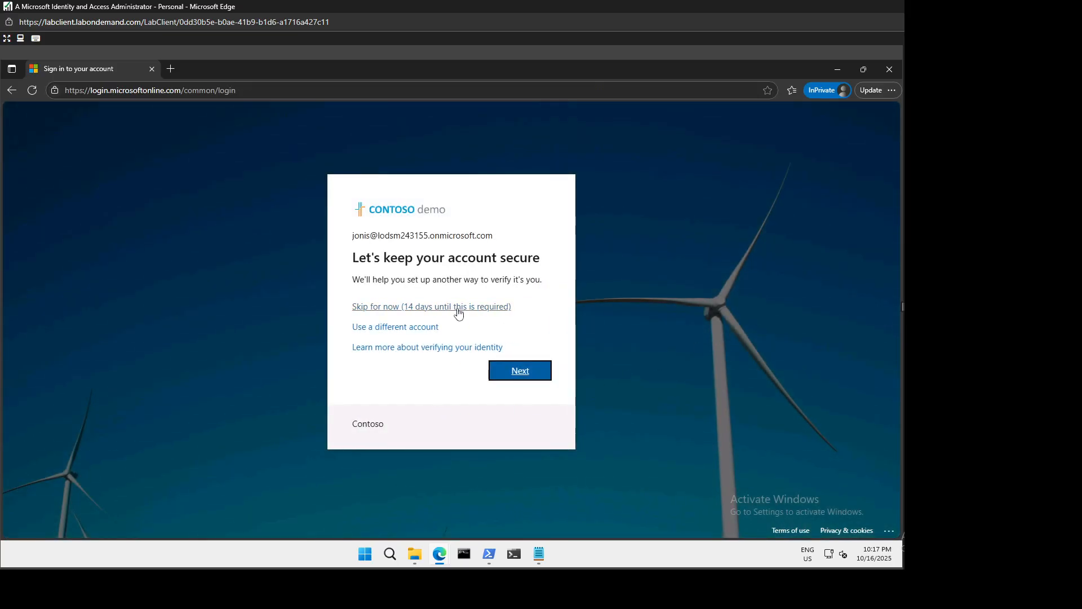
Skip verification setup and decline staying signed in, with 'Don't show this again' ticked.
click(459, 309)
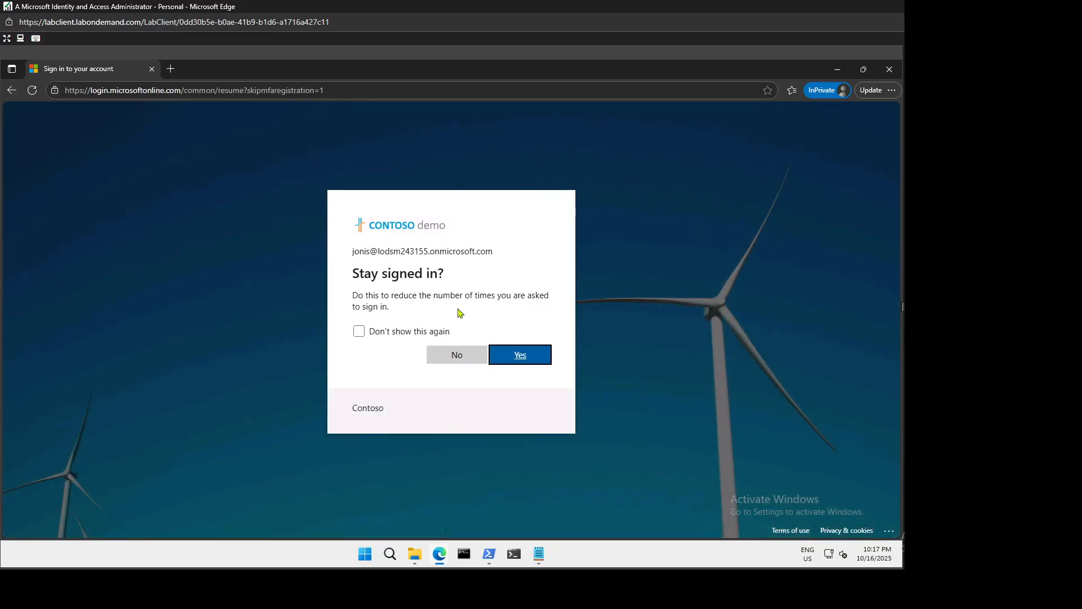
click(430, 331)
click(444, 354)
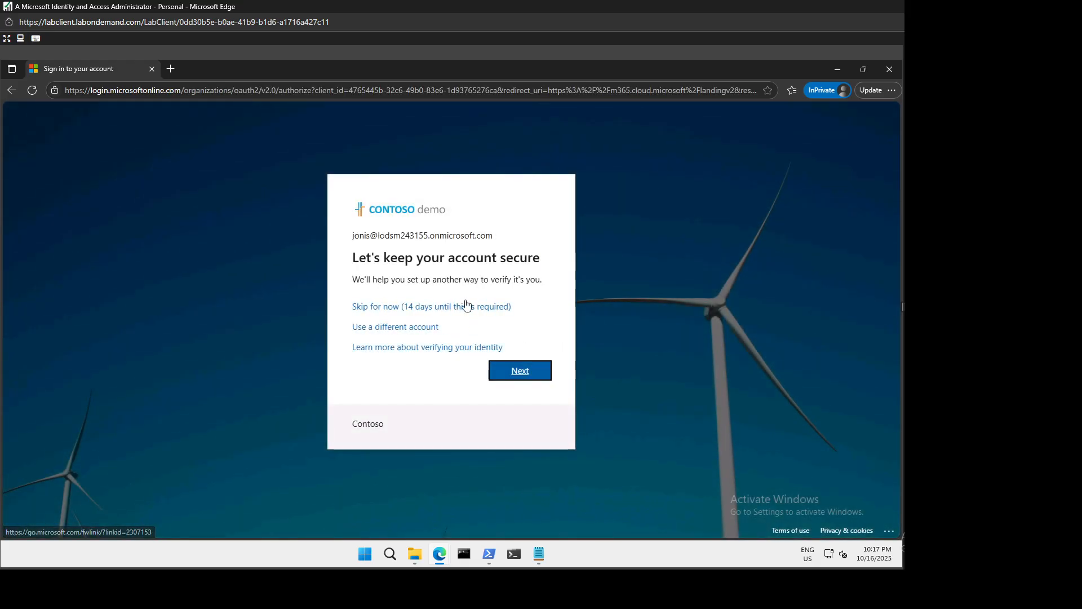
Skip security setup, dismiss the Copilot and Apps welcome dialogs, and launch Sway from All apps.
click(466, 306)
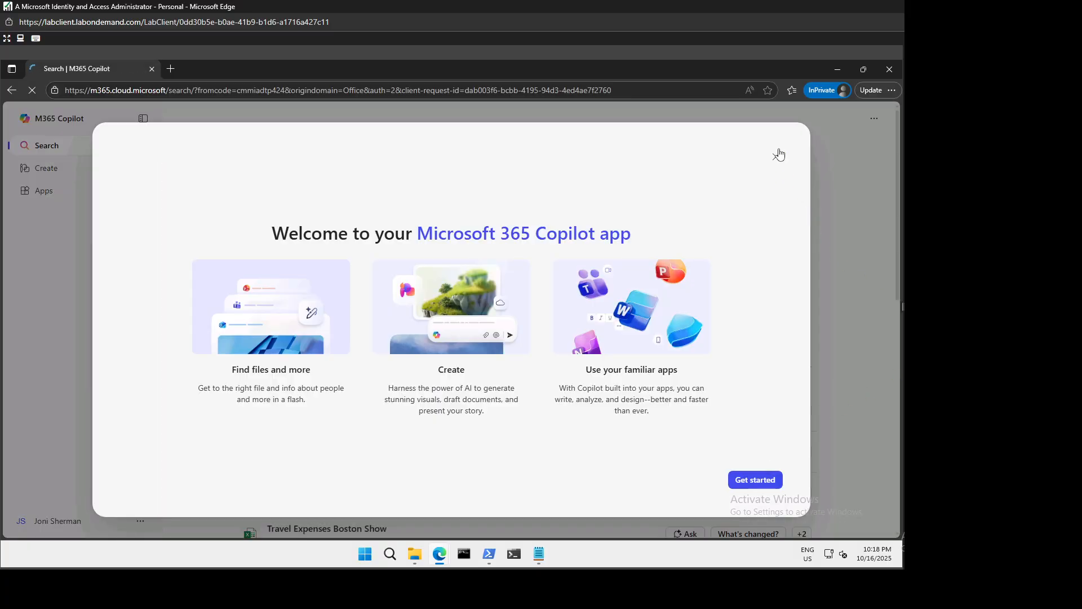
click(776, 157)
click(38, 192)
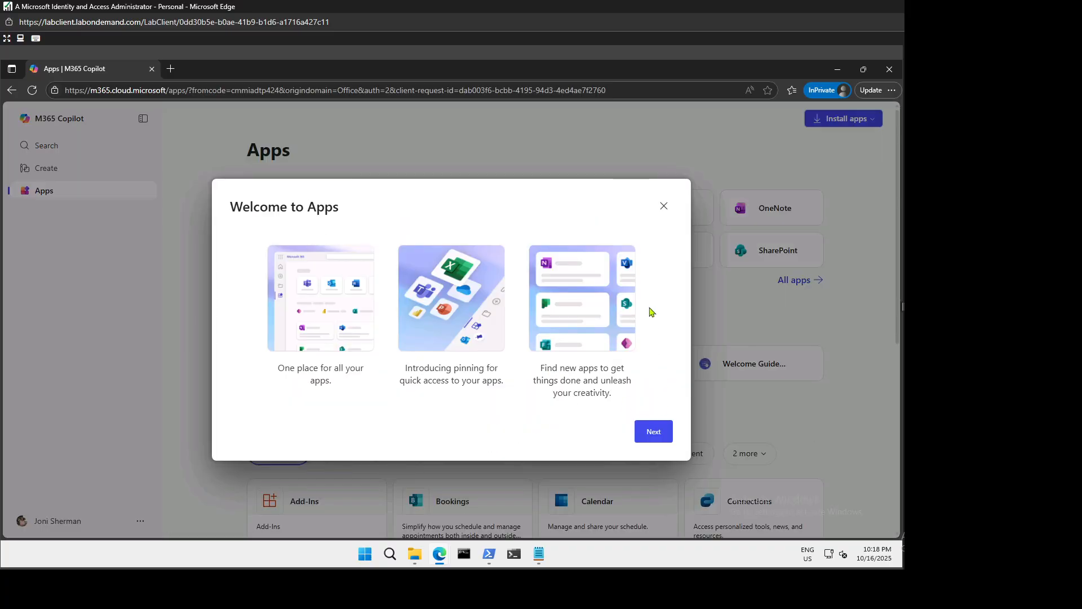
click(663, 206)
scroll(426, 341, down, 2)
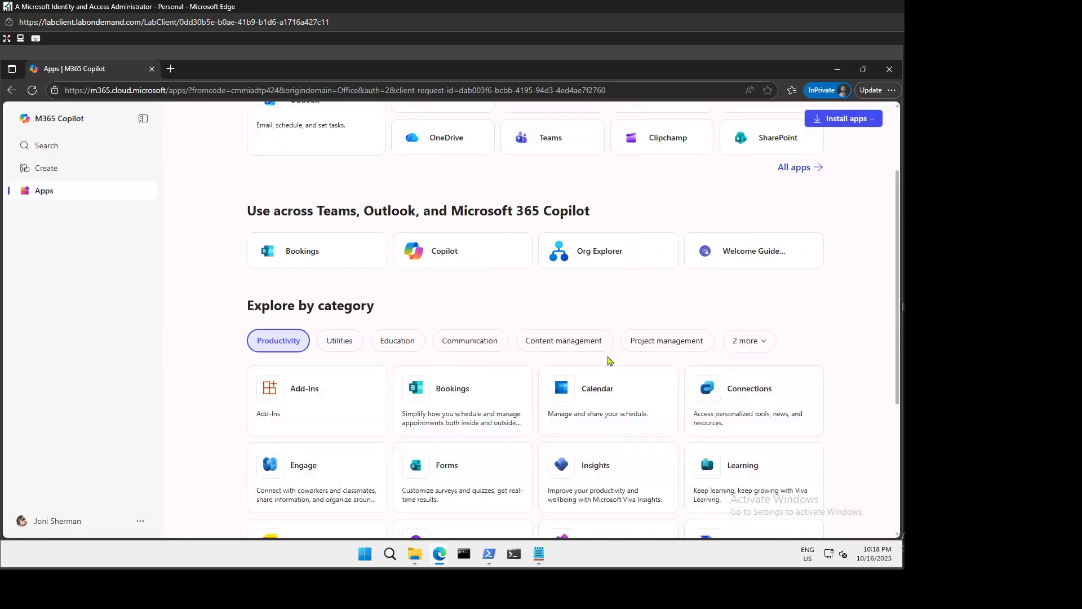
click(794, 168)
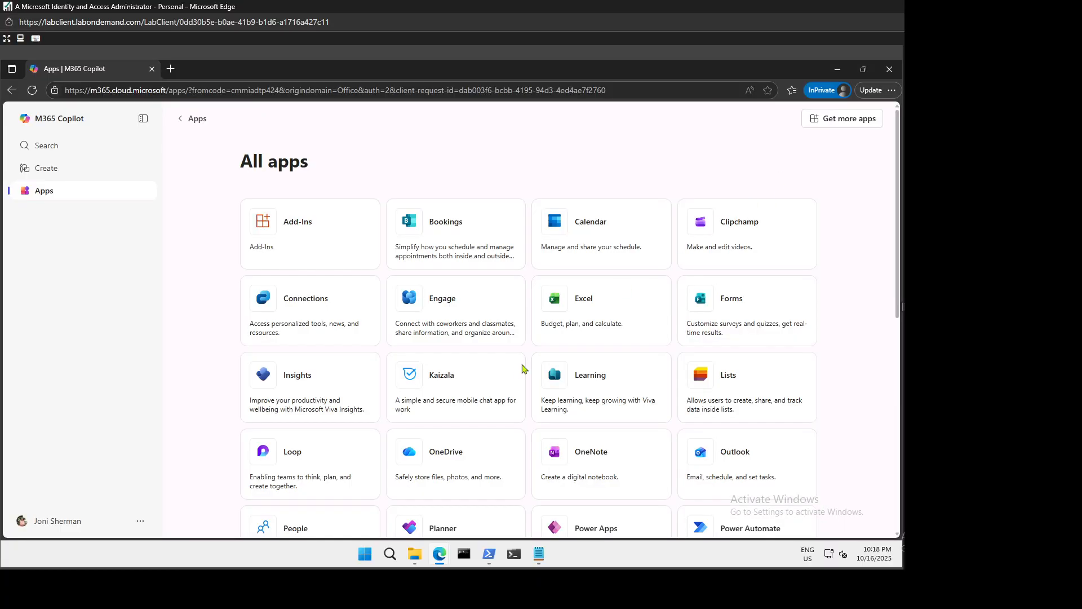
scroll(496, 386, down, 5)
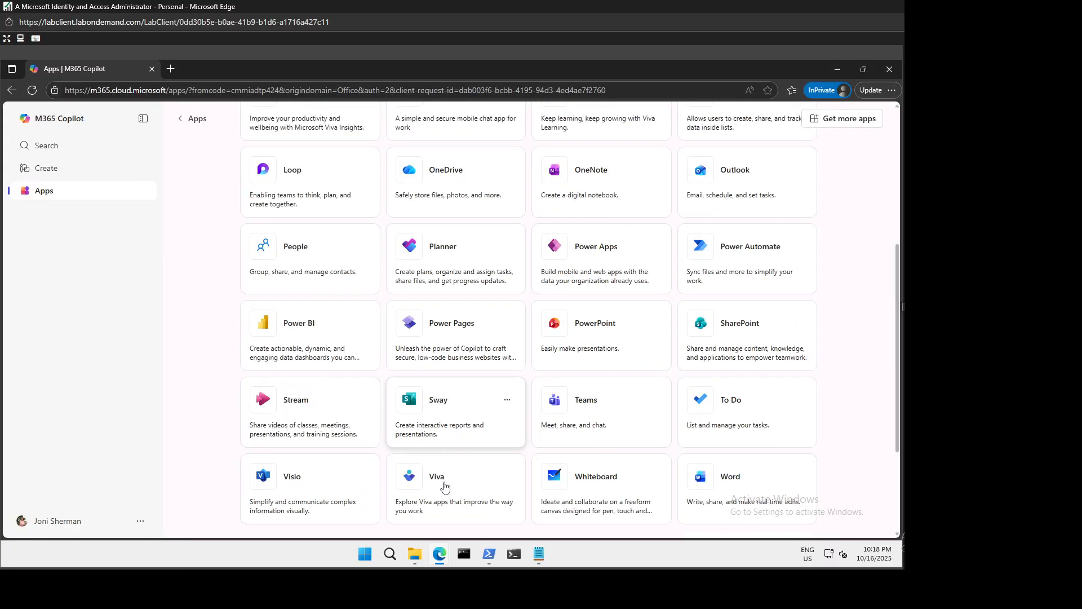
click(462, 415)
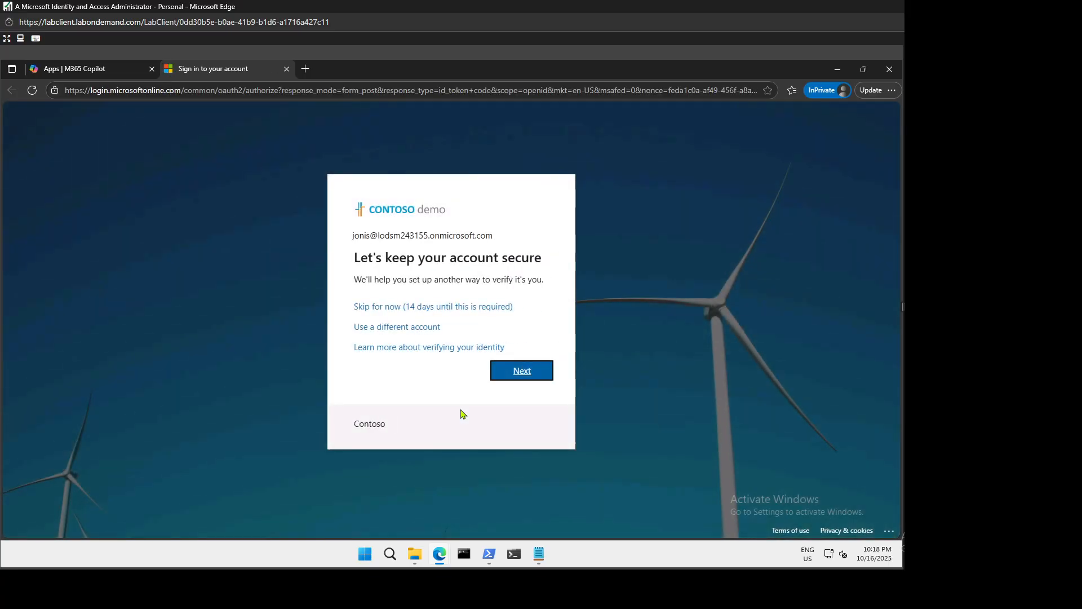
Skip verification, dismiss the Sway welcome tour, and close the InPrivate window.
click(451, 306)
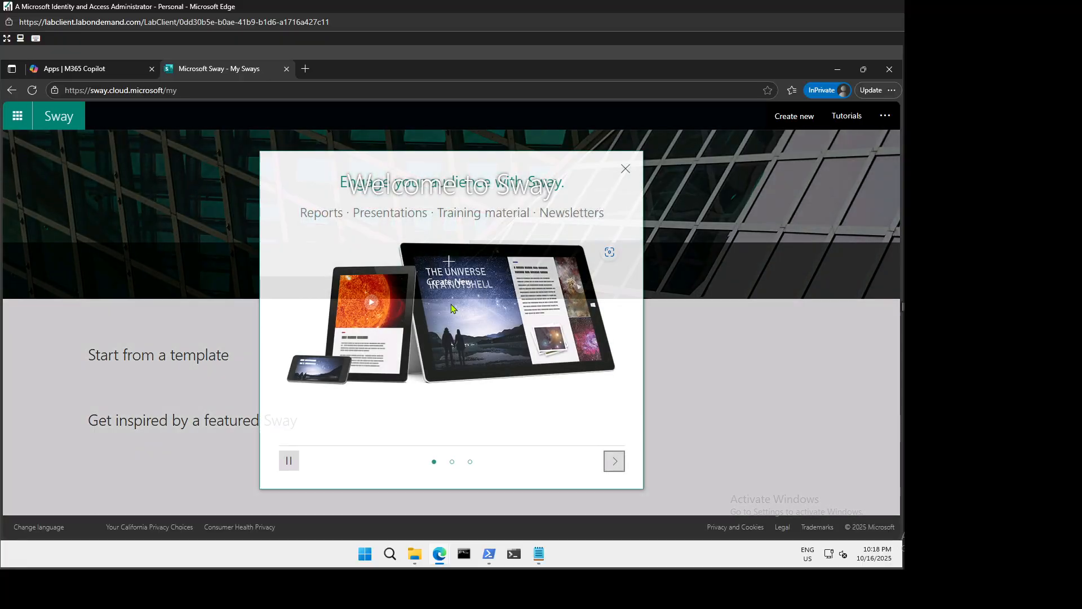
click(624, 169)
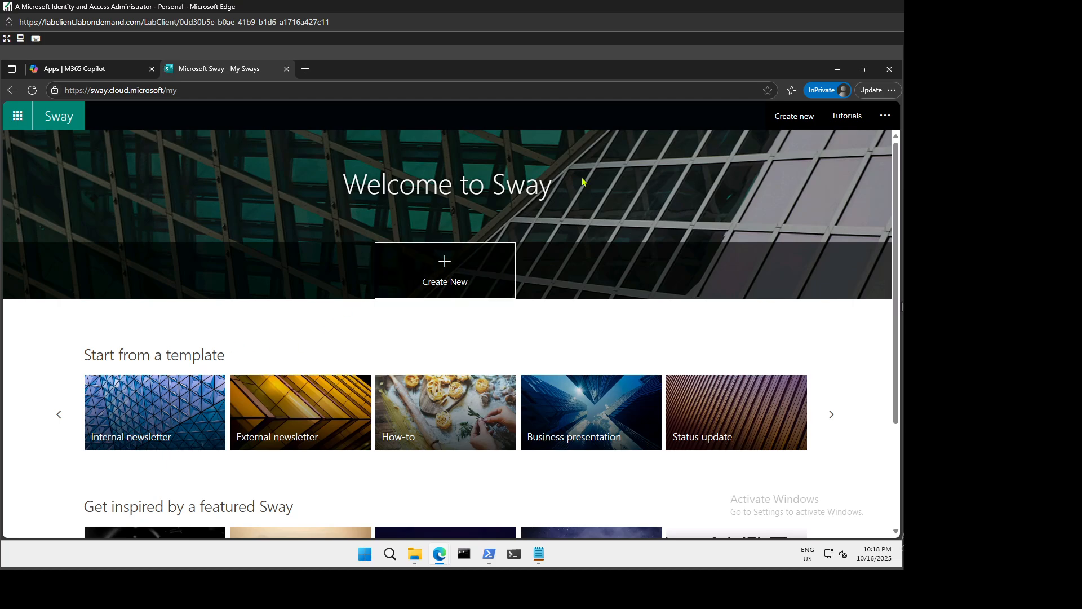
click(890, 69)
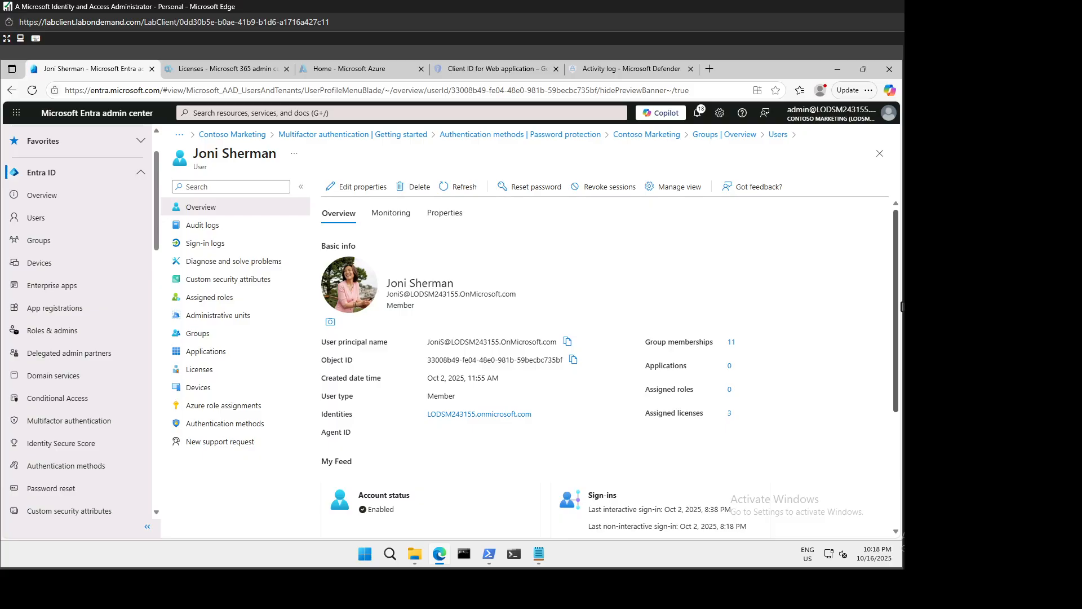
Go from the Entra ID overview to the Conditional Access overview.
click(55, 202)
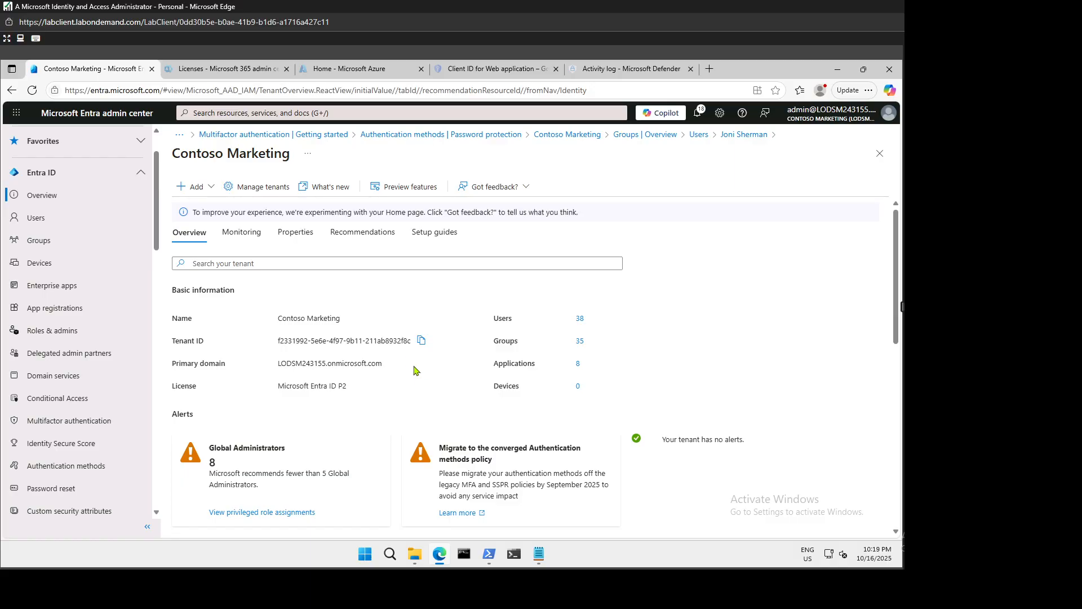
click(61, 401)
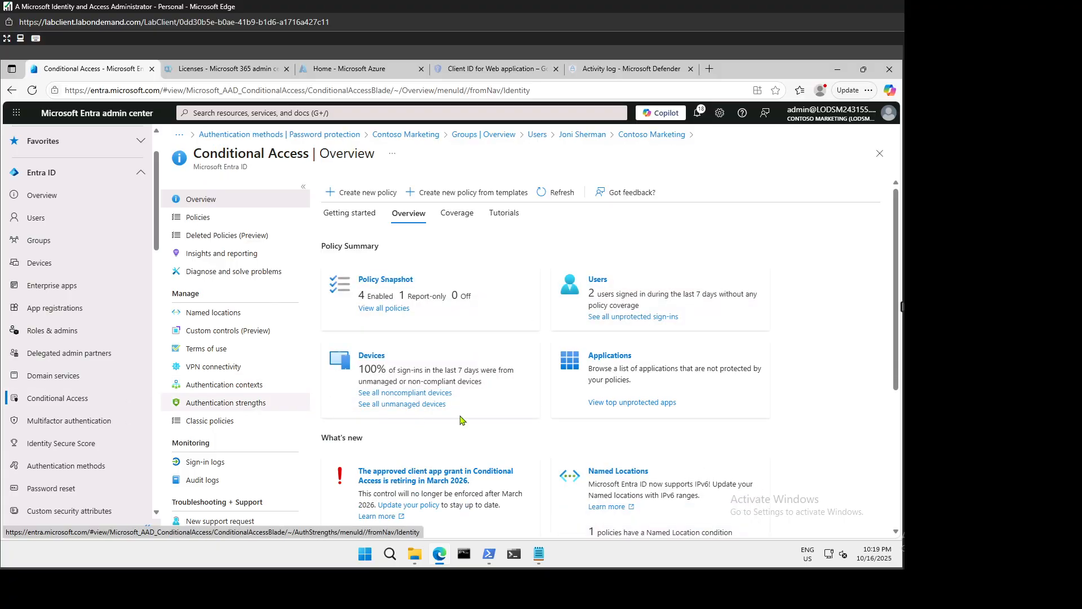
Create a new Conditional Access policy named for blocking the user from Sway.
click(373, 195)
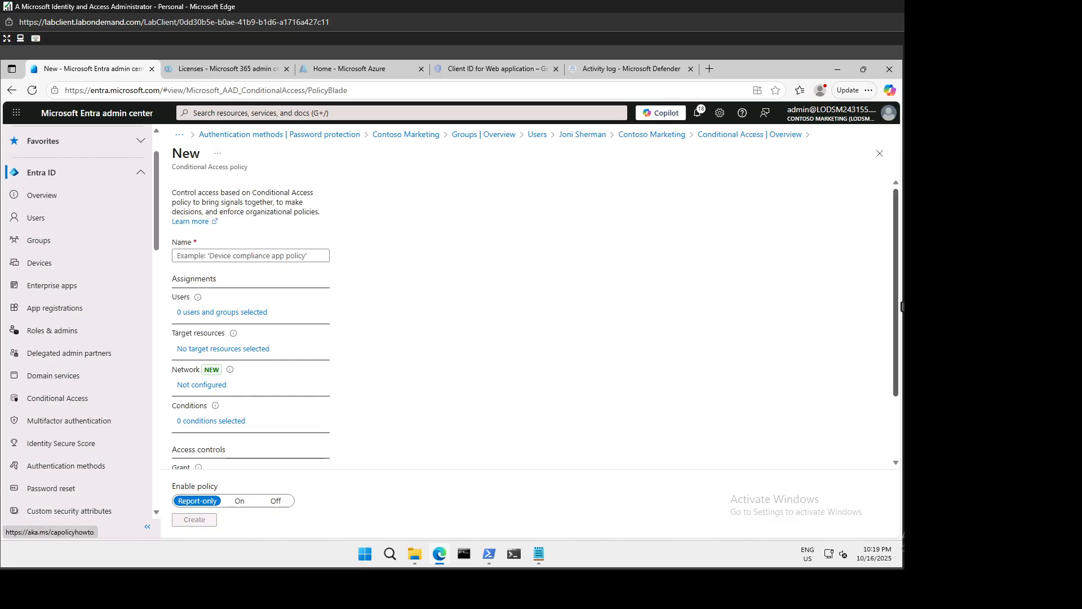
click(235, 257)
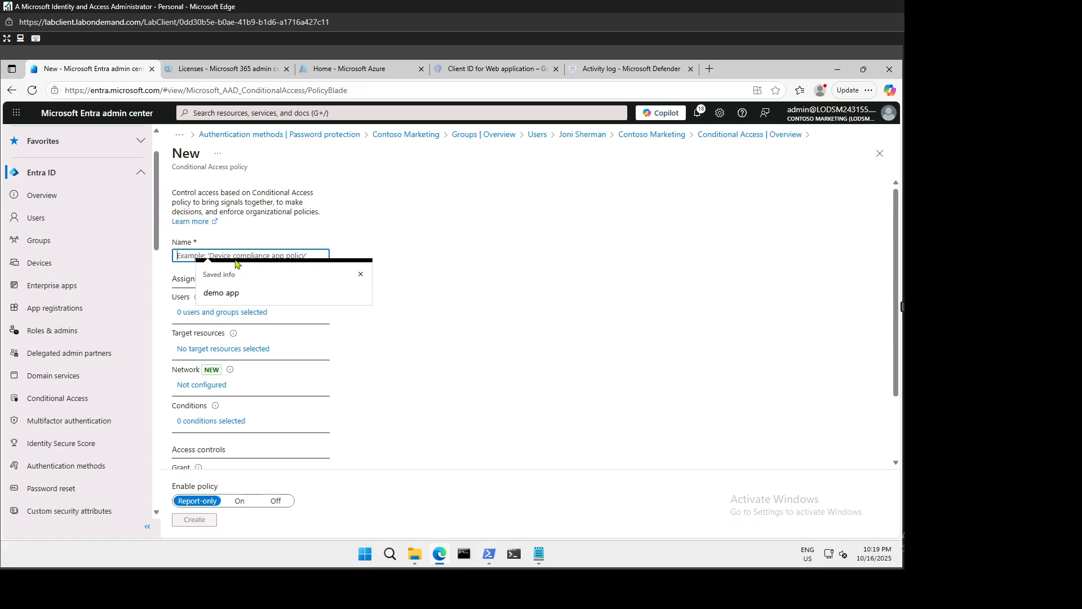
text(Blocking Jon)
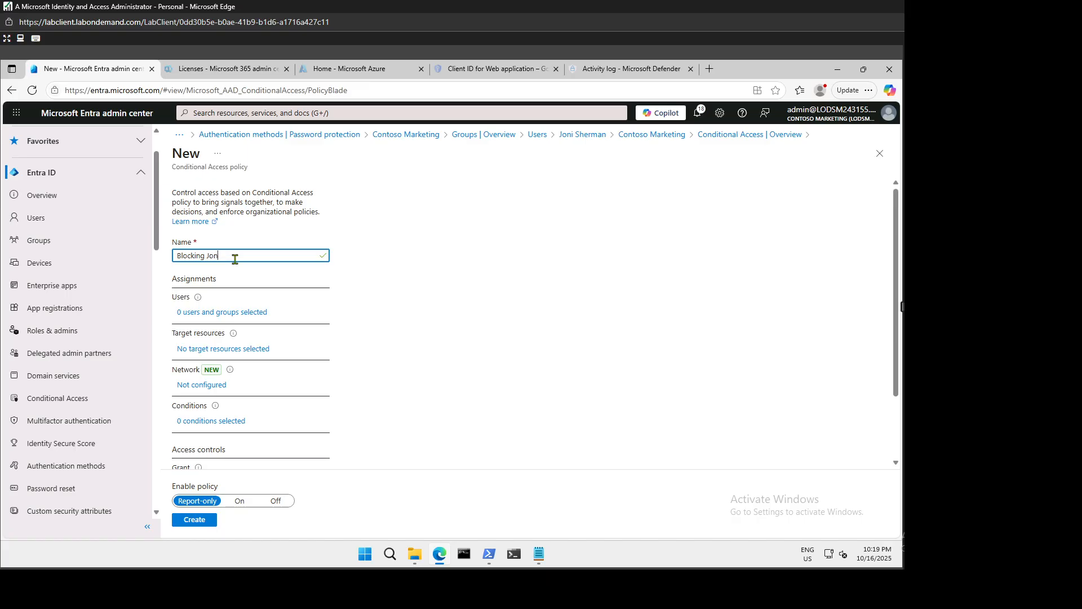
text(iS from accesing Sway)
Include only the chosen test user under the policy's Users and groups.
click(206, 314)
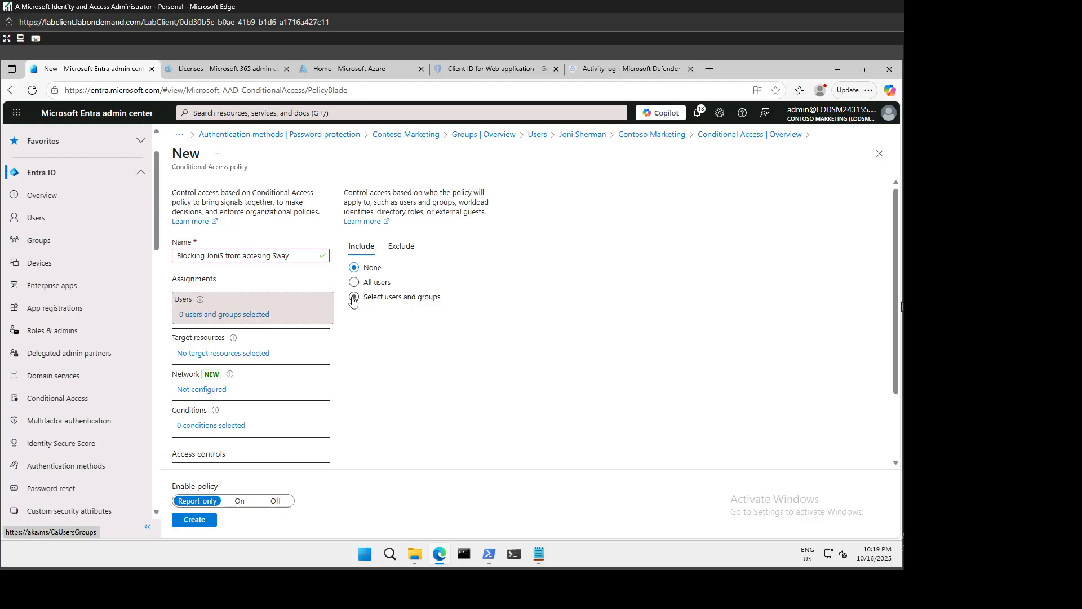
click(353, 298)
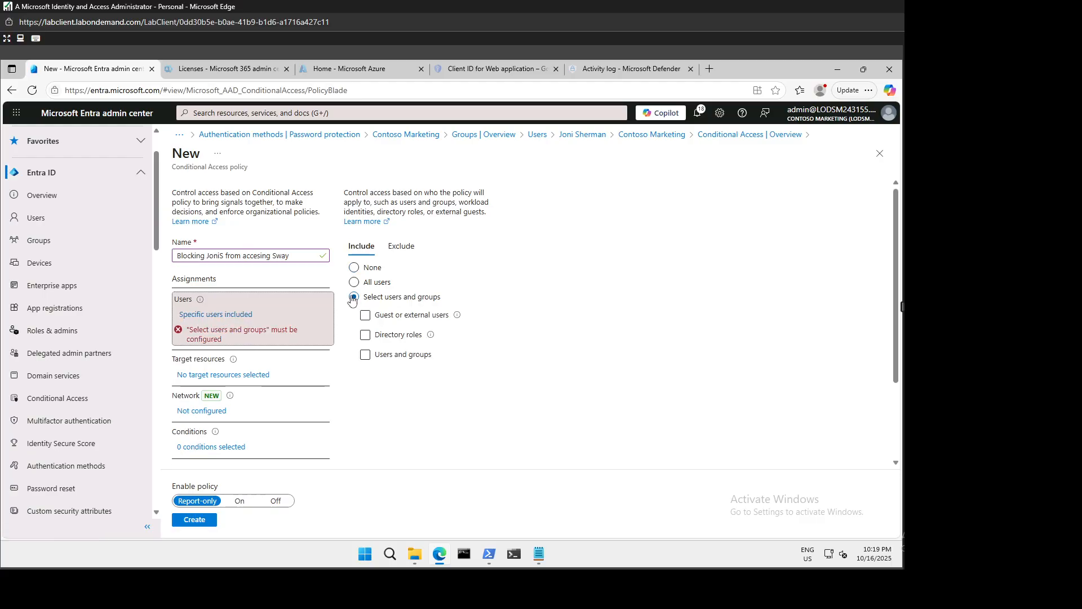
click(365, 356)
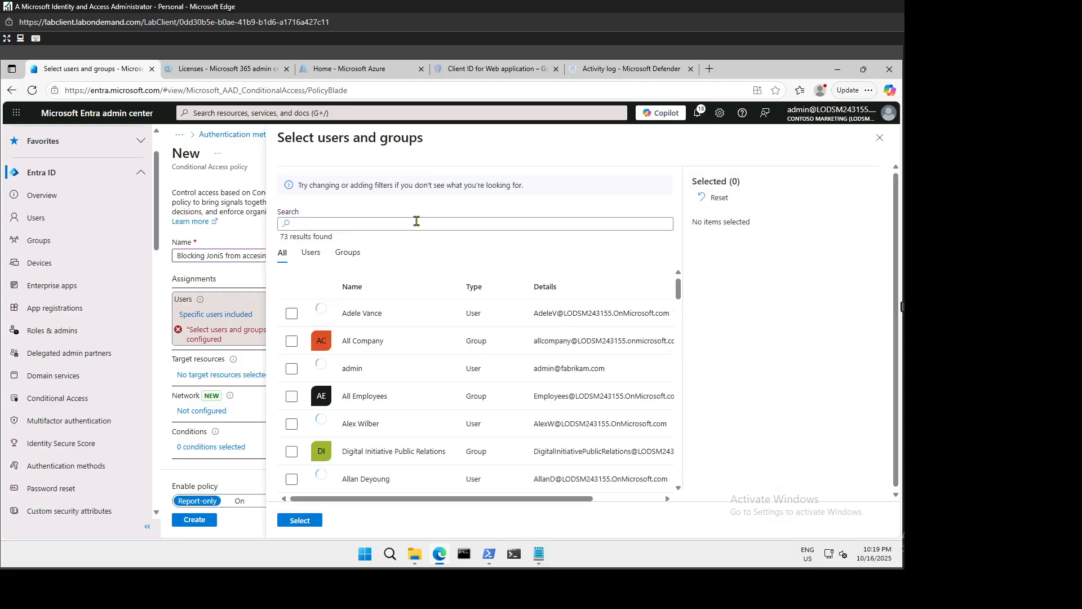
click(416, 221)
text(joni)
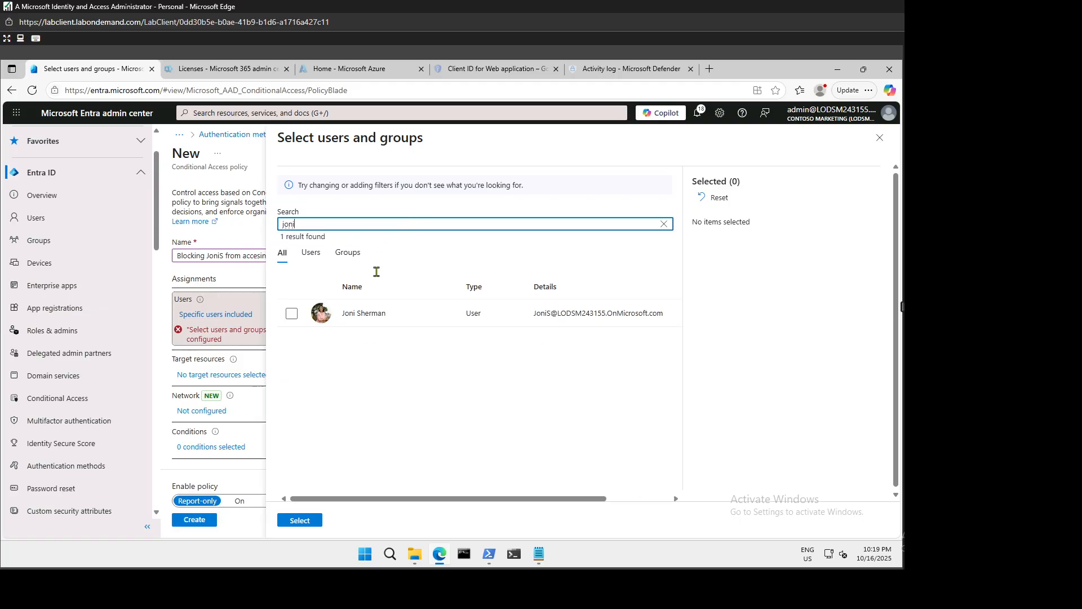
click(292, 313)
click(299, 520)
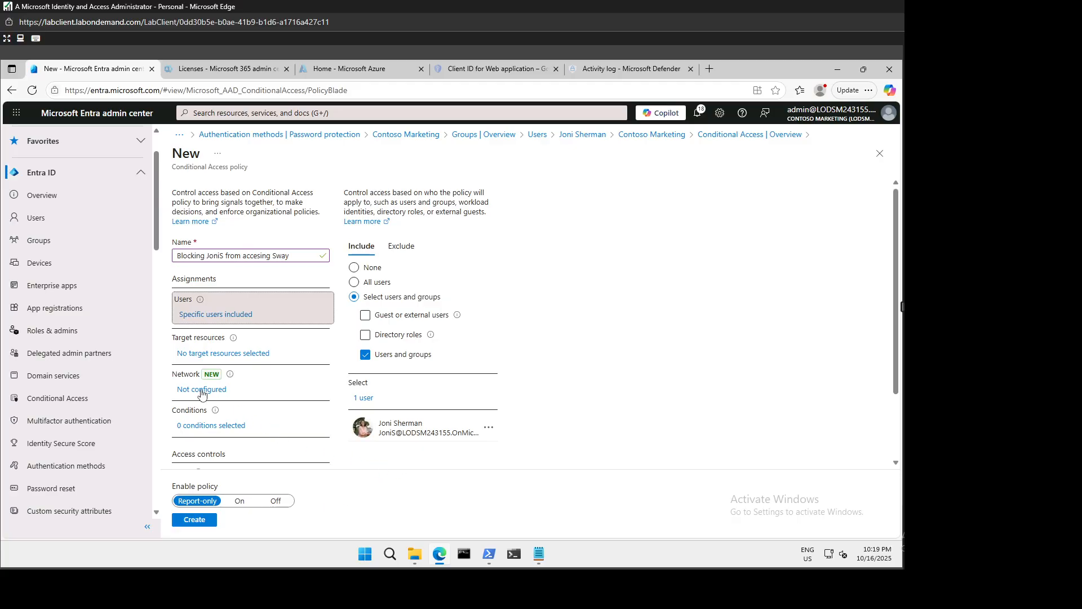
click(228, 427)
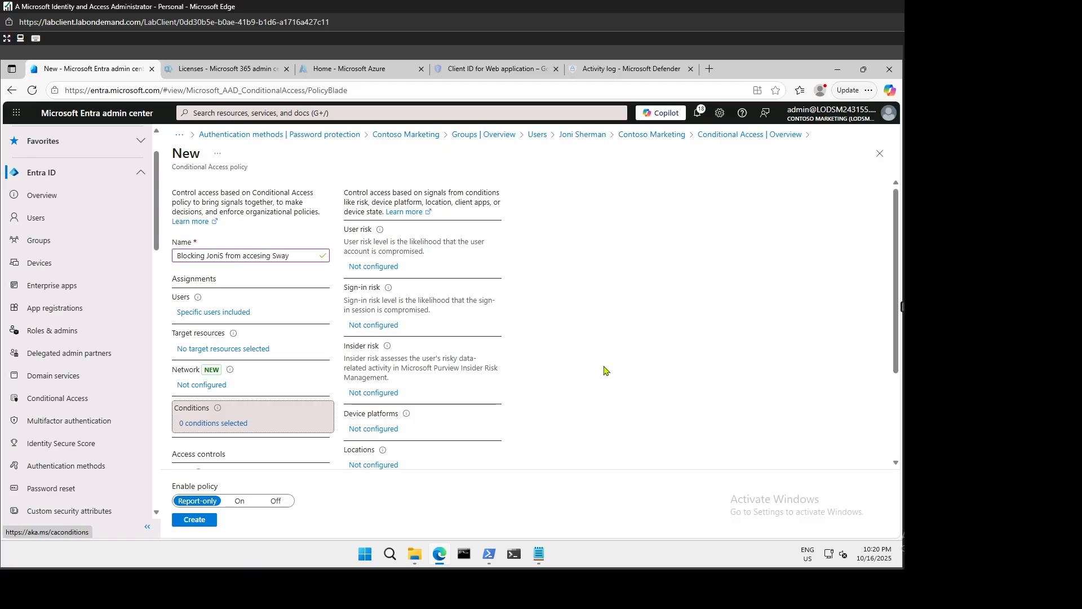
Limit the policy's target resources to the single app Sway.
click(208, 350)
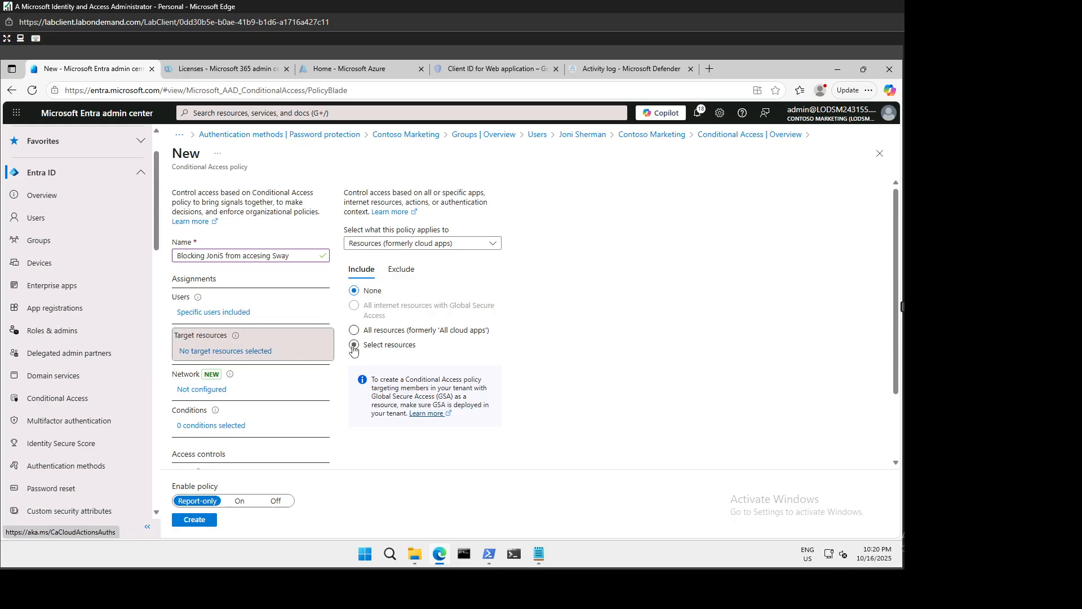
click(354, 345)
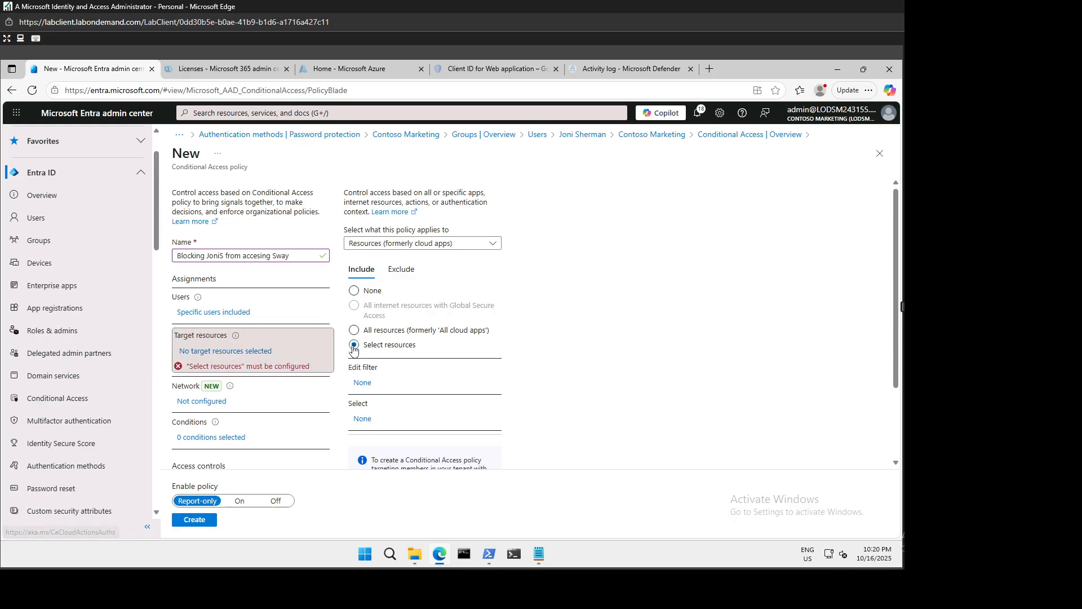
click(358, 420)
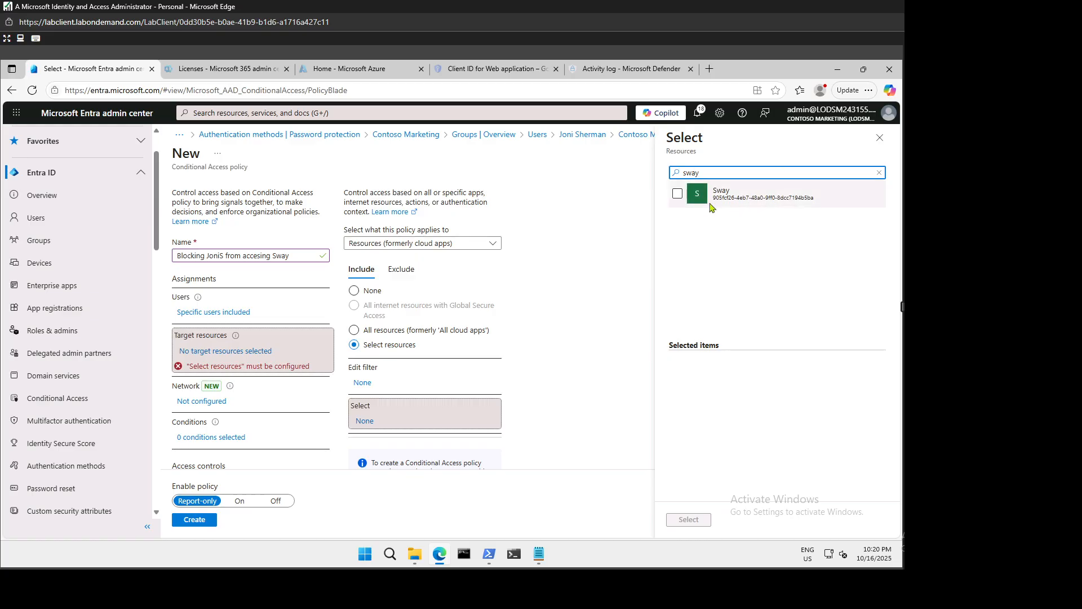
click(677, 195)
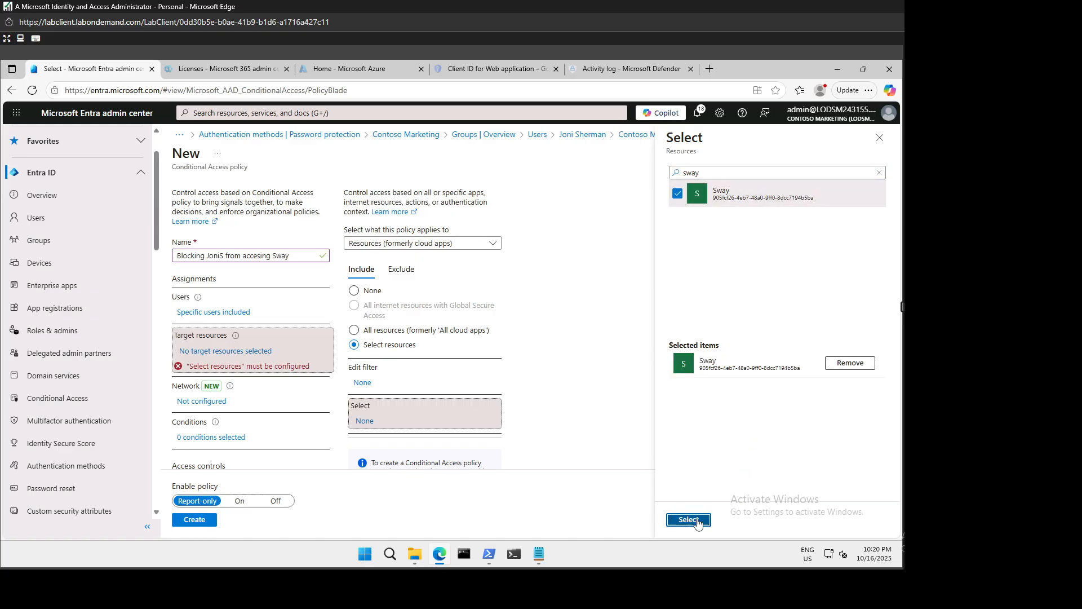
click(689, 519)
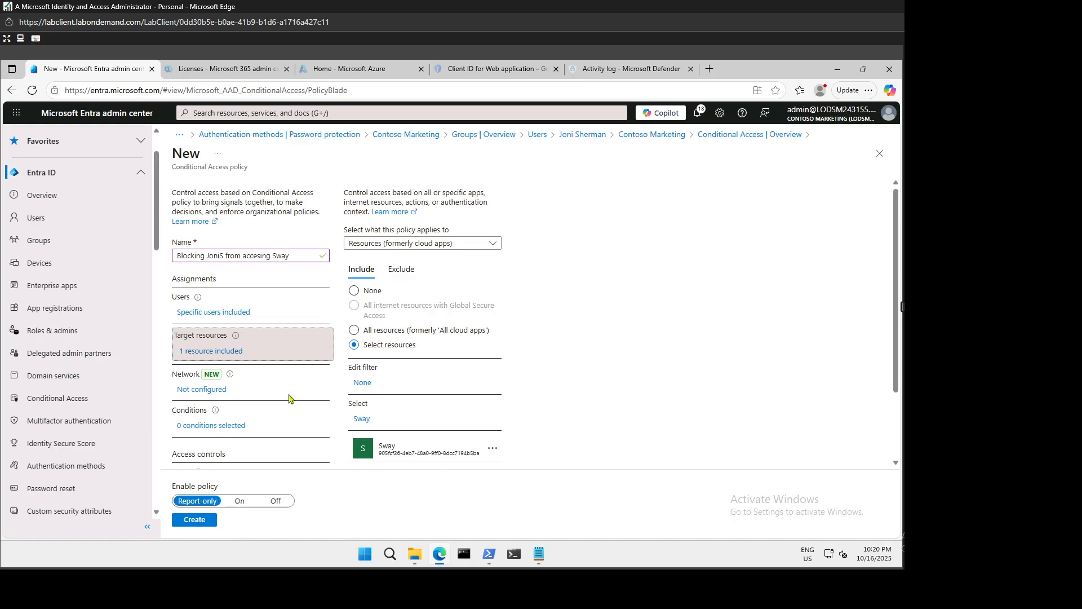
scroll(288, 399, down, 2)
click(225, 397)
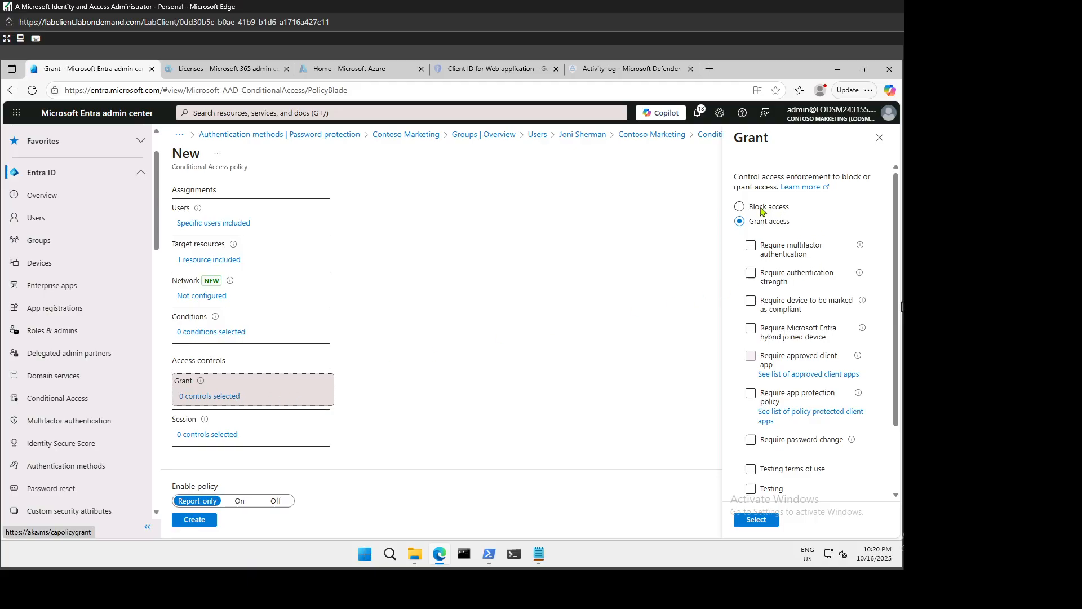
Choose Block access as the grant control, switch Enable policy to On, and create it.
click(743, 206)
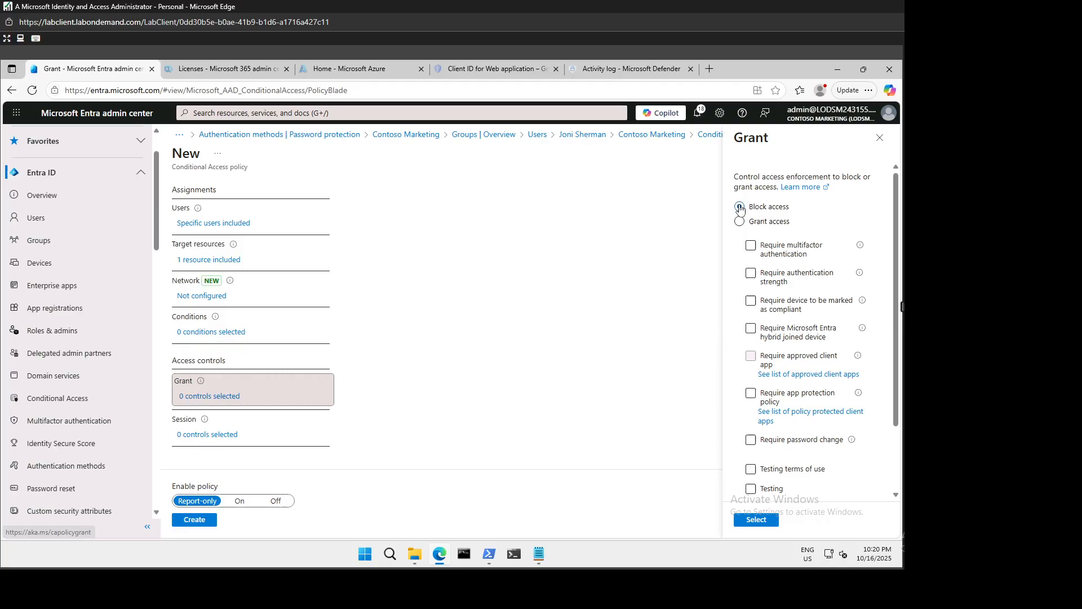
click(797, 404)
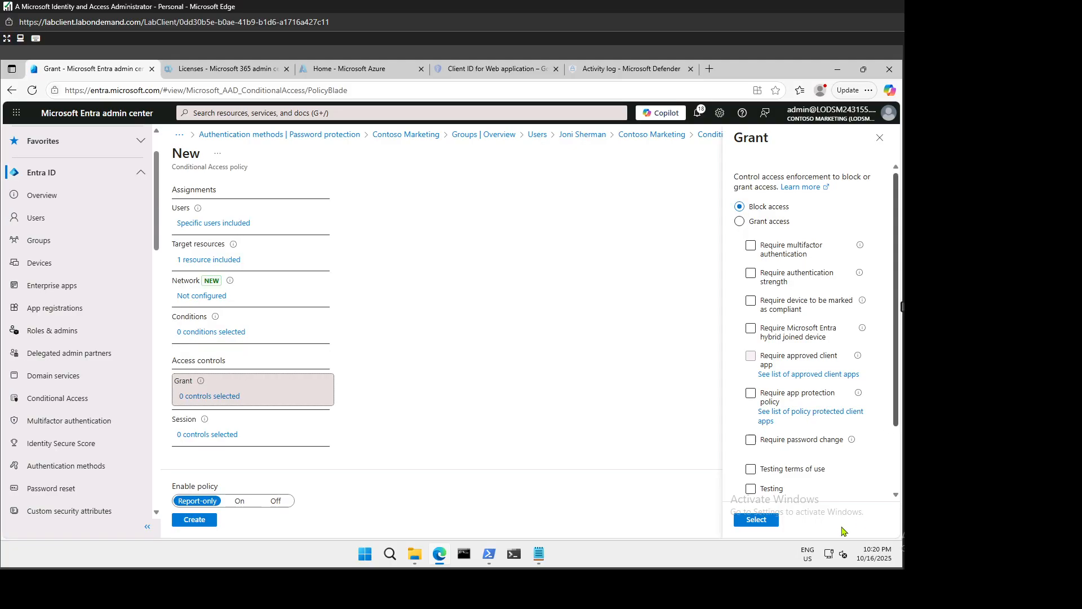
click(762, 525)
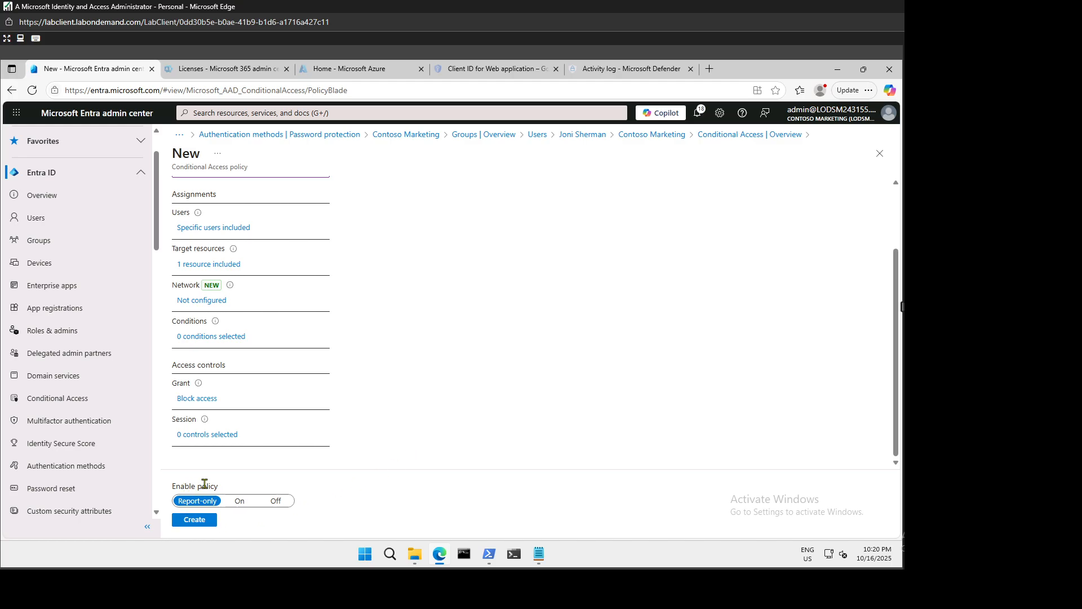
click(240, 505)
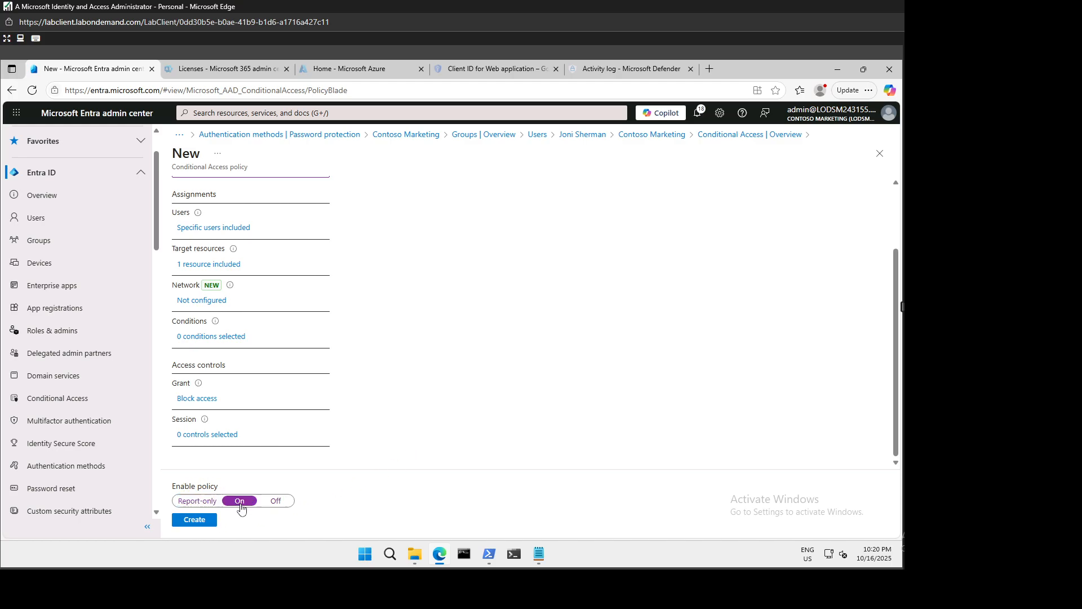
click(191, 522)
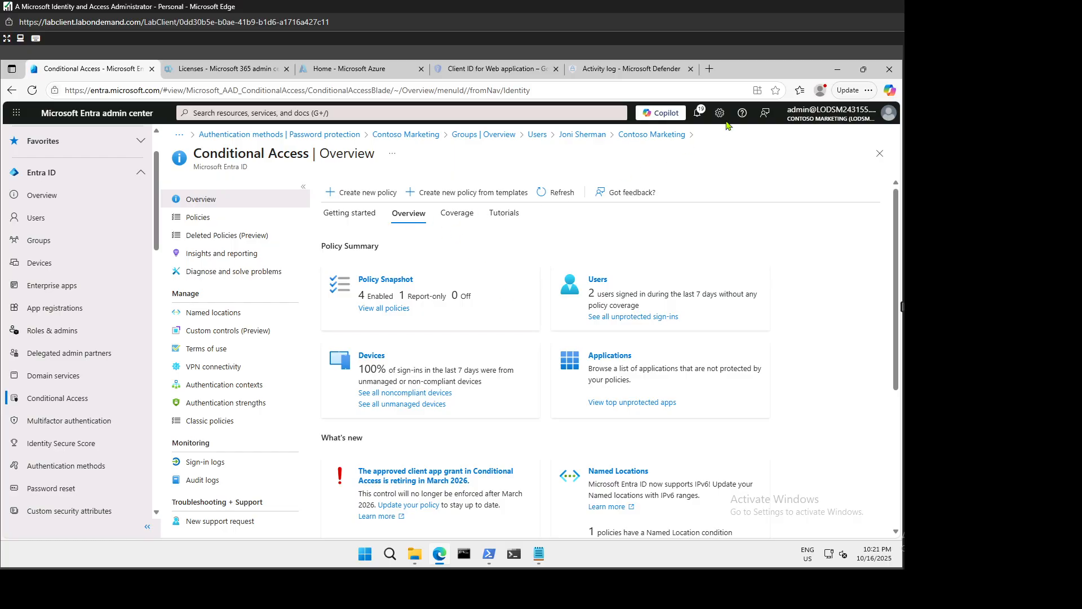
click(838, 69)
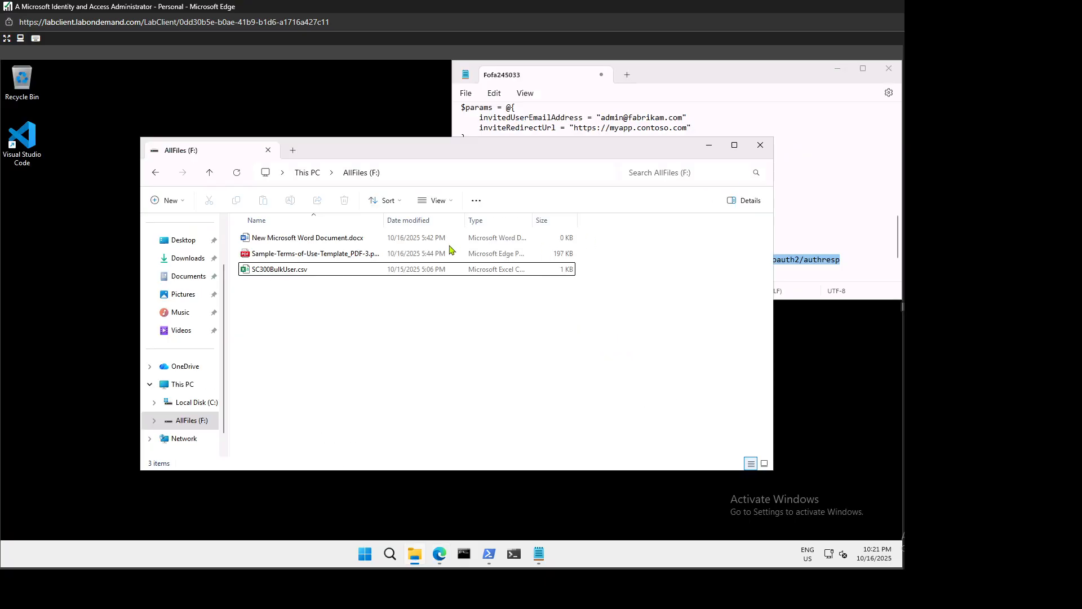
click(446, 554)
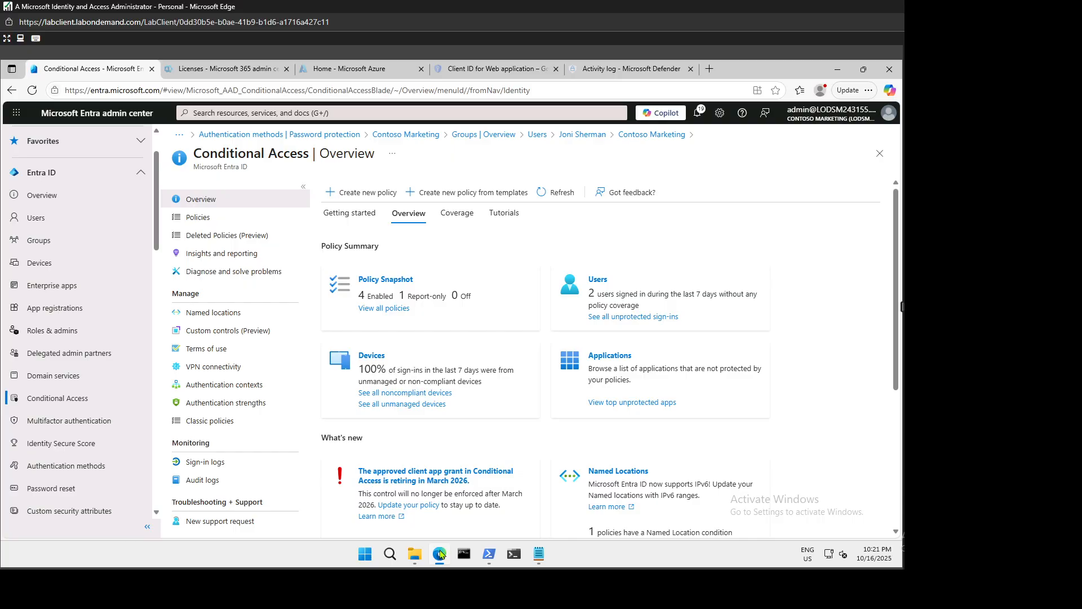
right_click(442, 554)
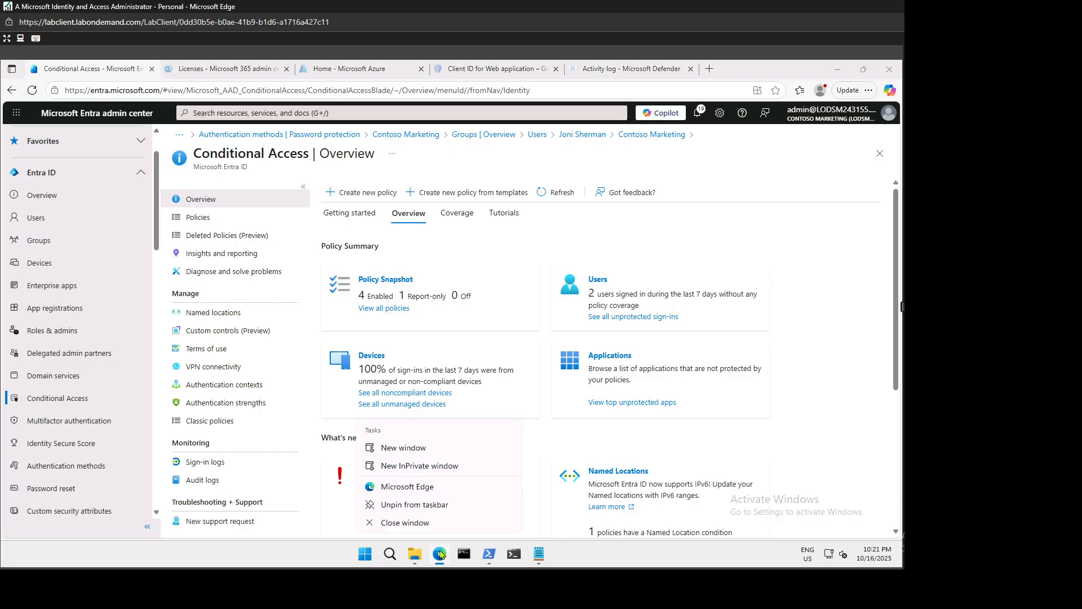
Load office.com in a new InPrivate Edge window.
click(422, 467)
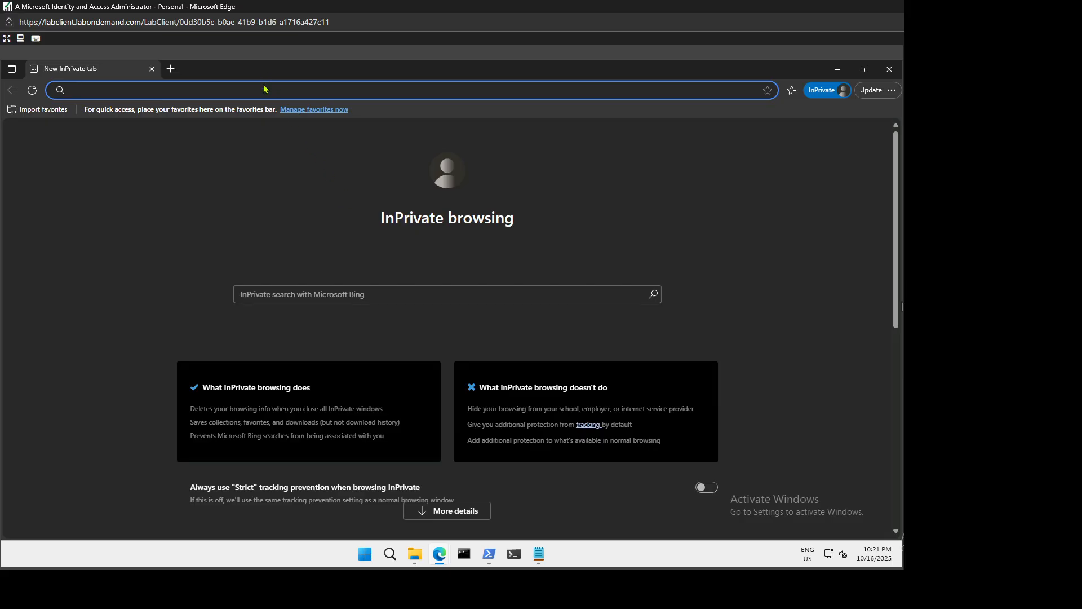
text(office.com)
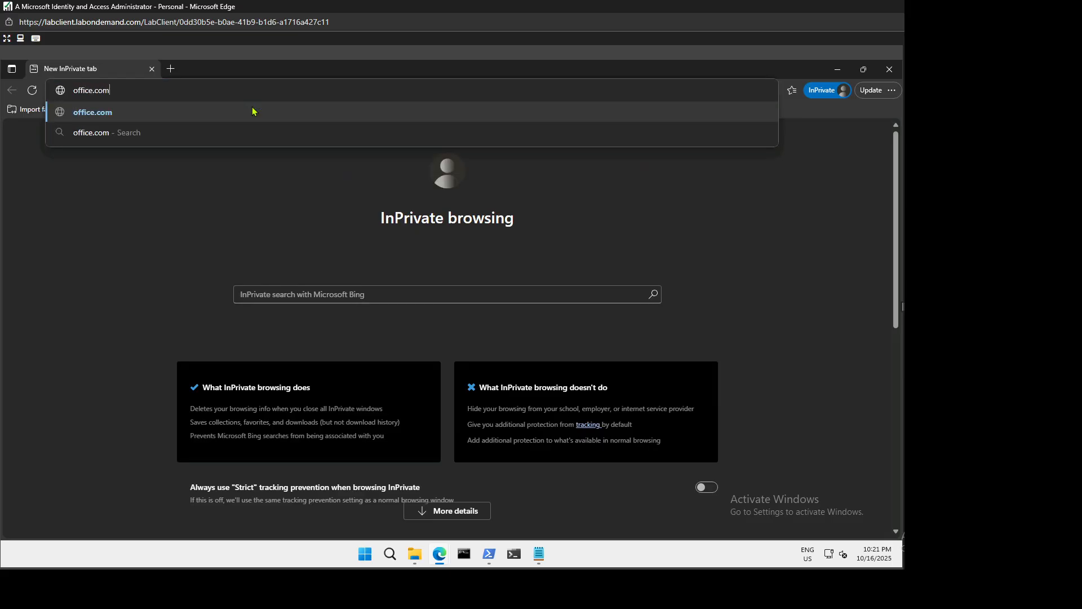
click(252, 111)
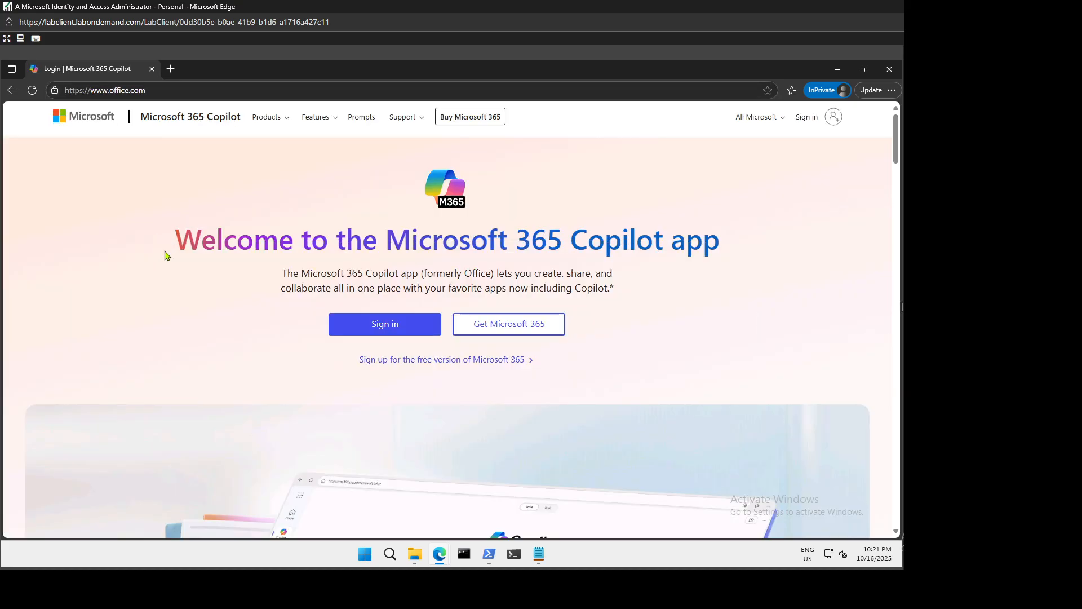
Enter the test user's name with the tenant domain pasted from clipboard history, then continue.
click(369, 327)
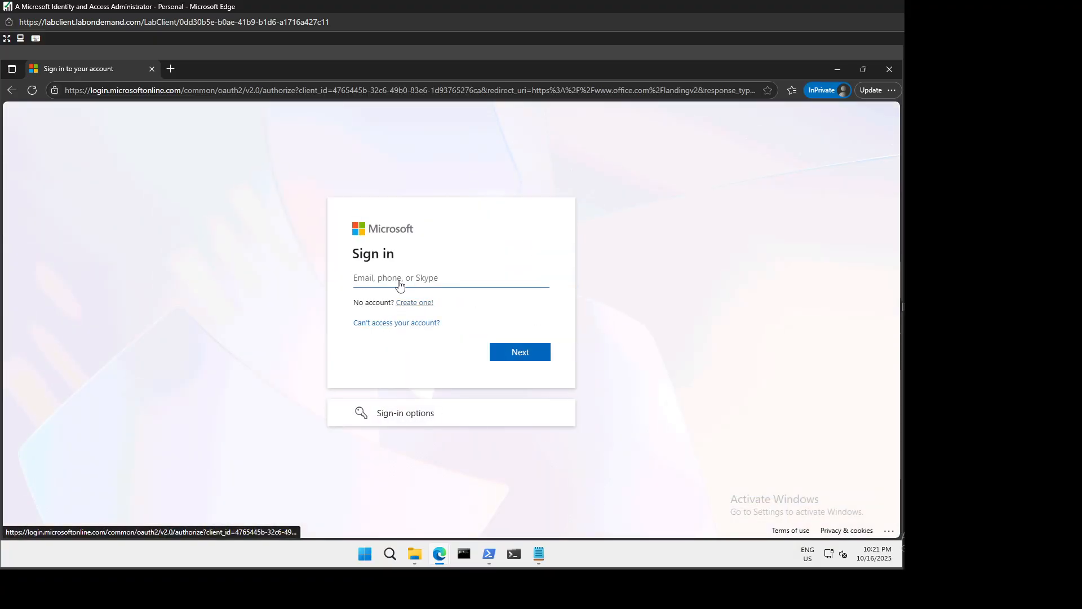
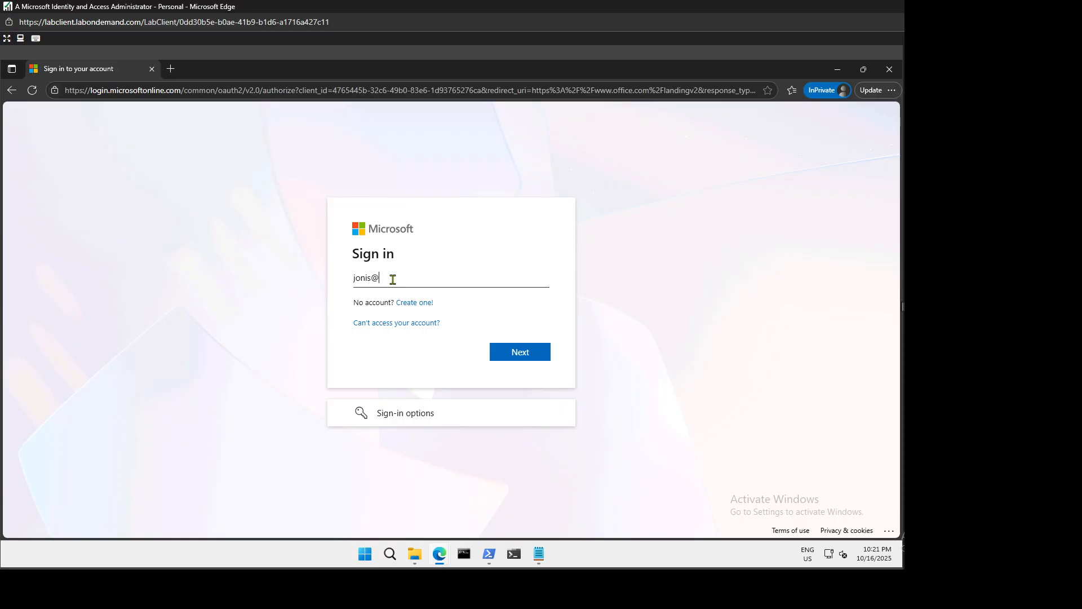
key(super+v)
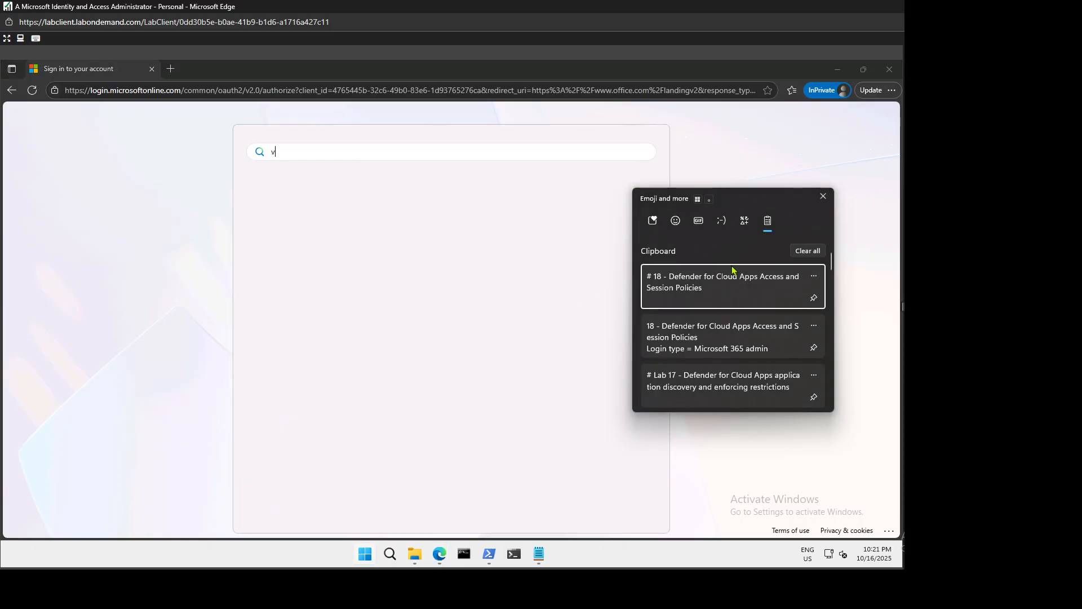
click(823, 197)
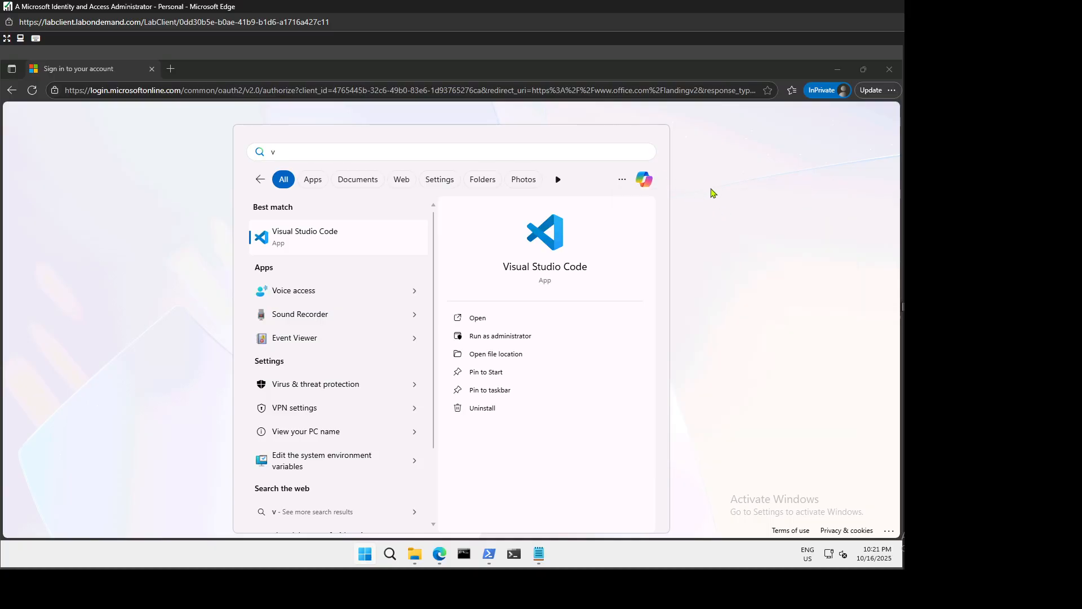
click(696, 191)
click(410, 280)
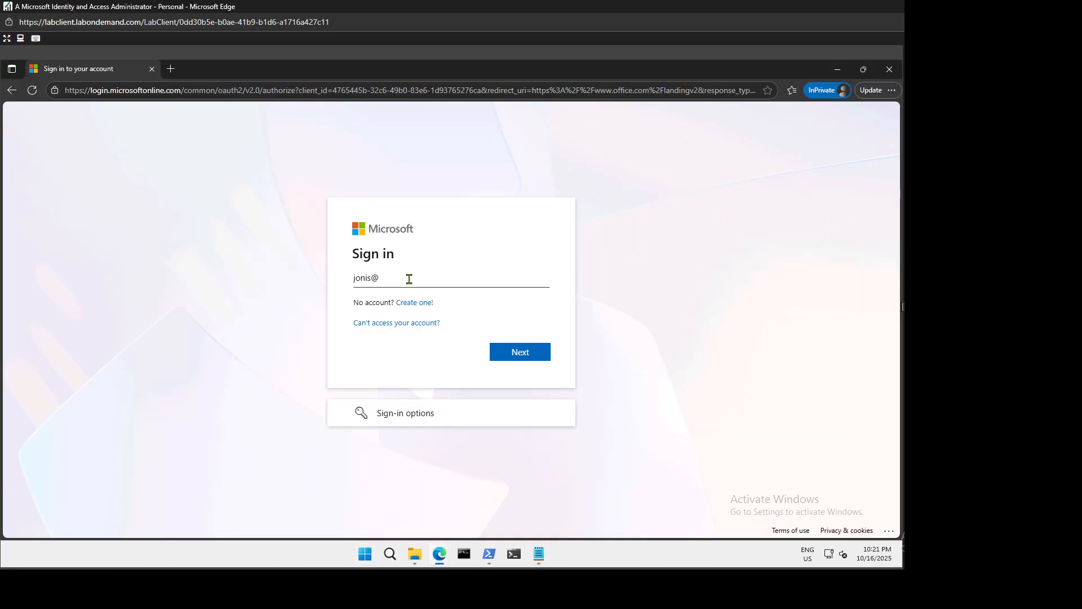
key(super+v)
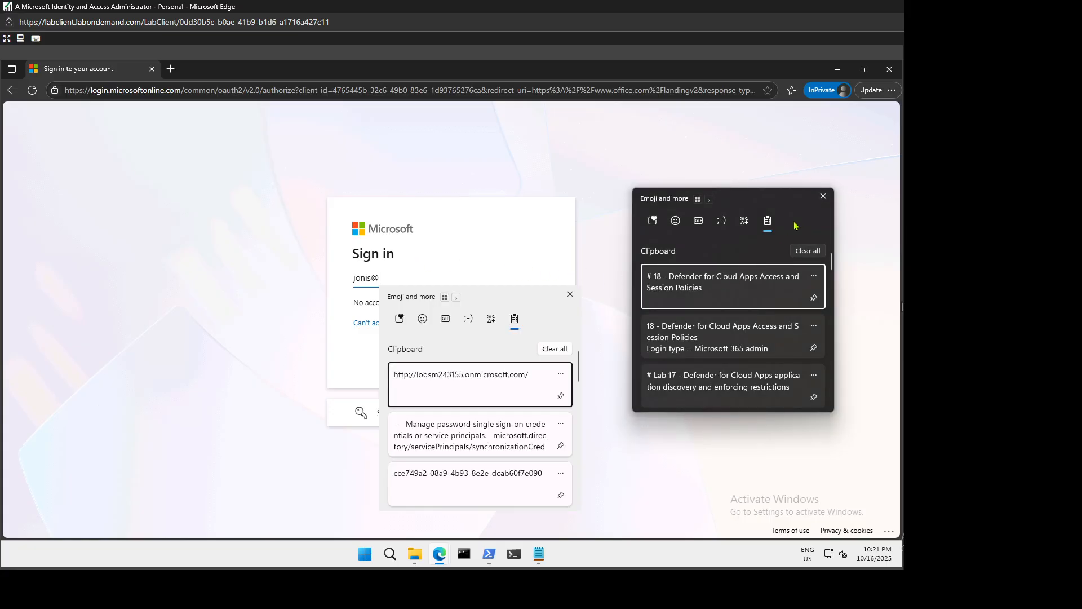
click(823, 196)
scroll(491, 435, down, 2)
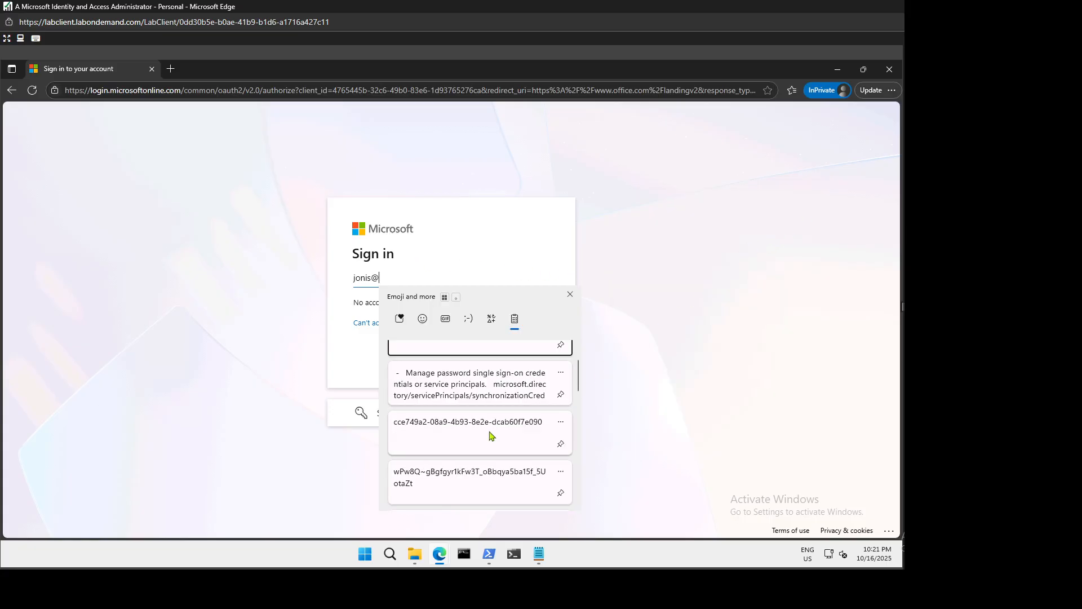
scroll(490, 435, down, 4)
click(454, 420)
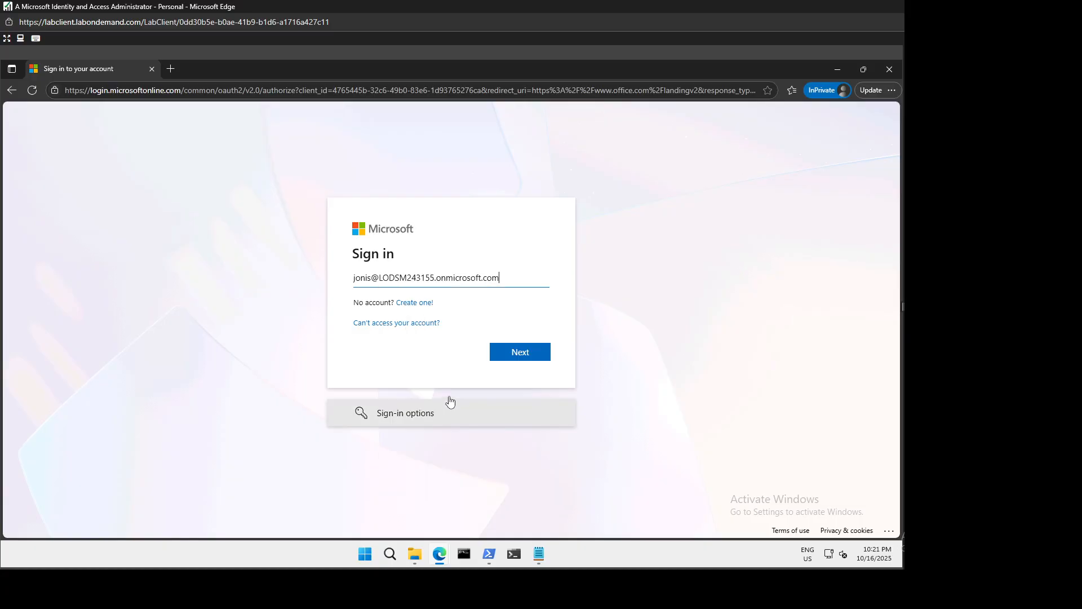
click(507, 355)
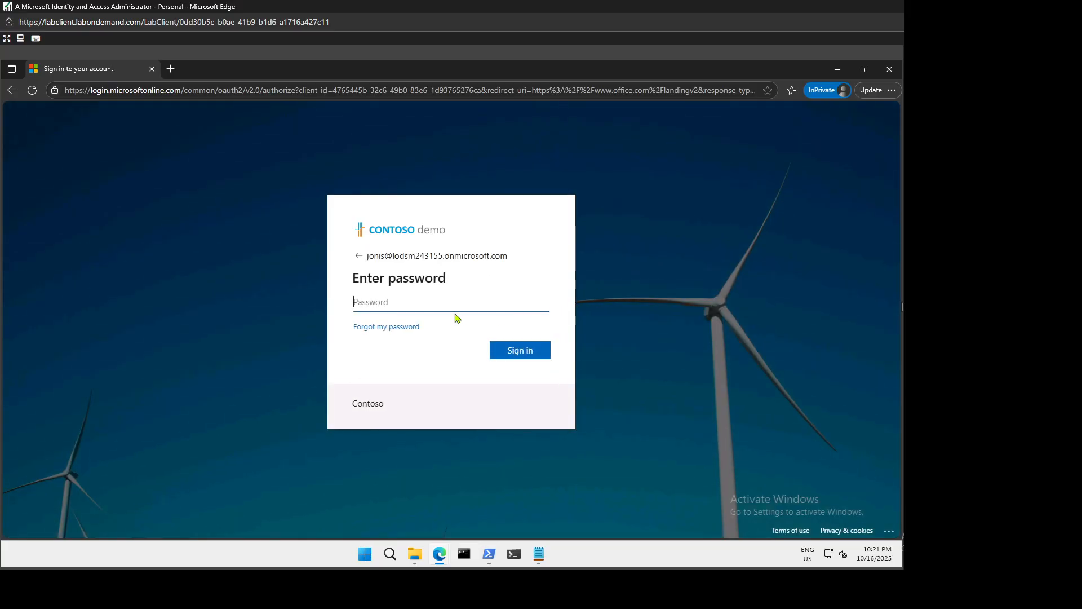
Sign in with the test user's password.
click(456, 305)
text(•••••••••••••••••••••••••••••••)
click(523, 352)
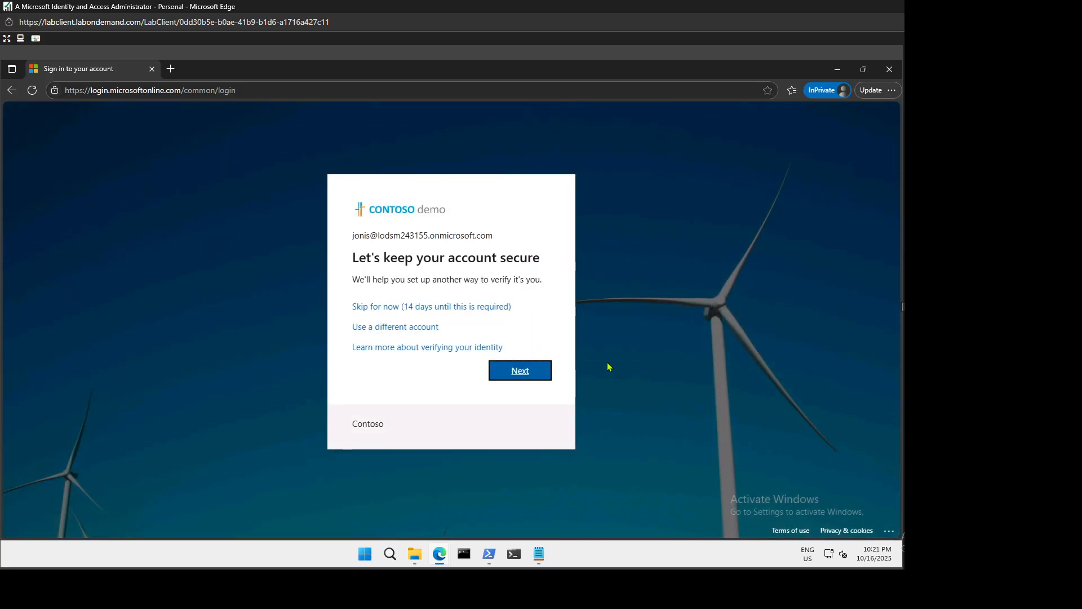
Skip verification setup, and stay signed in with 'Don't show this again' ticked.
click(449, 313)
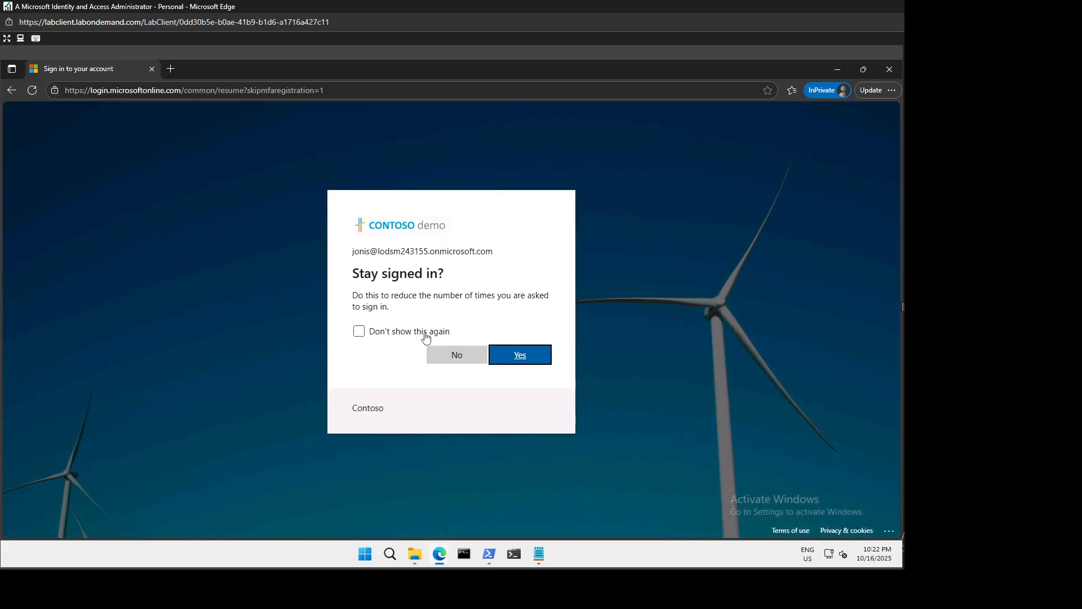
click(425, 337)
click(532, 362)
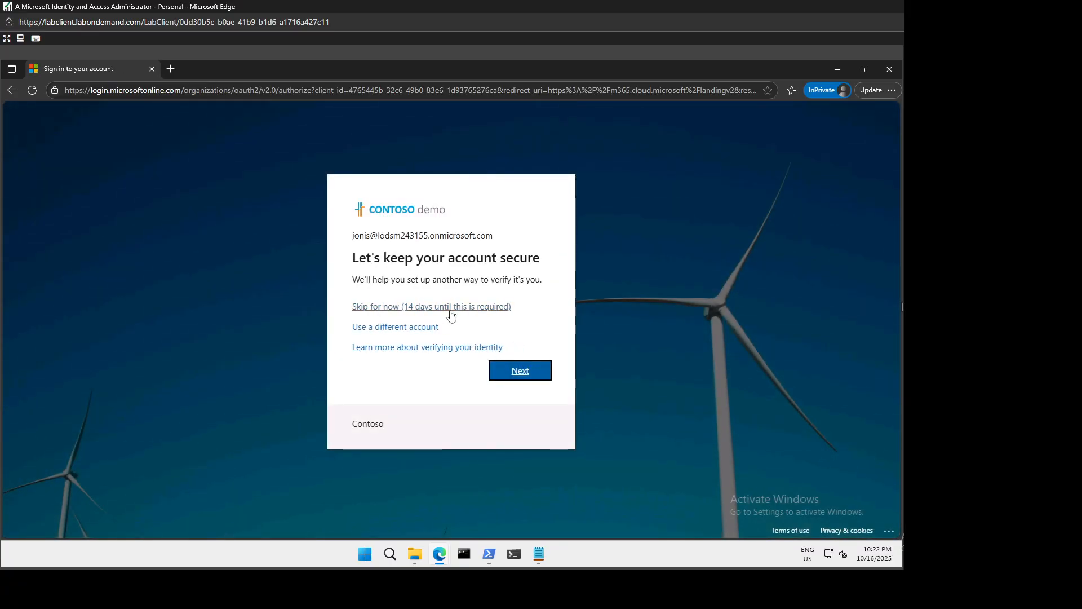
click(450, 309)
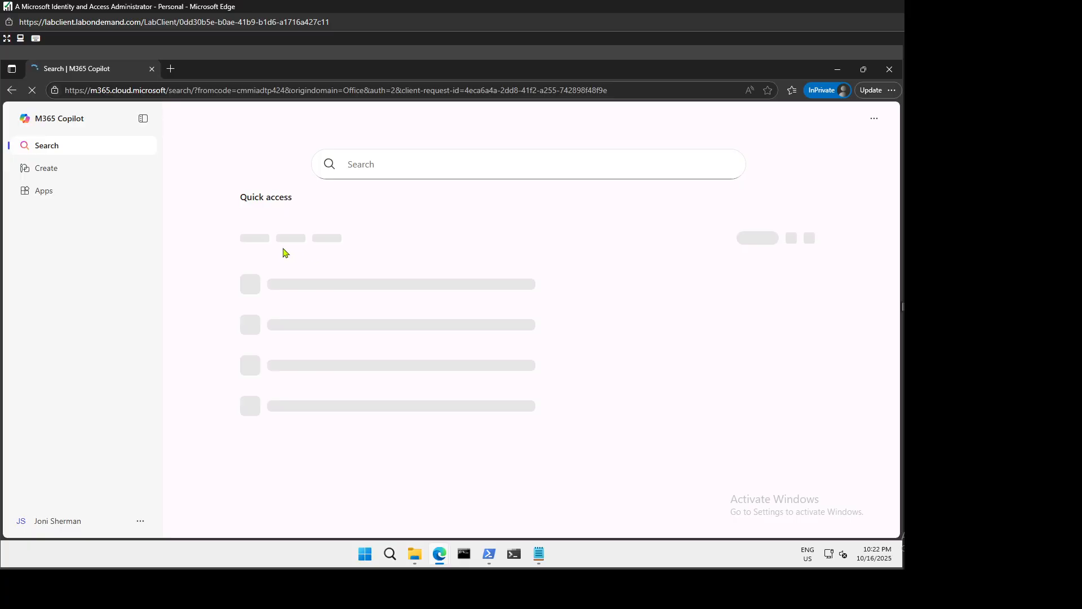
Launch Sway from the All apps list and get the access-denied error.
click(45, 196)
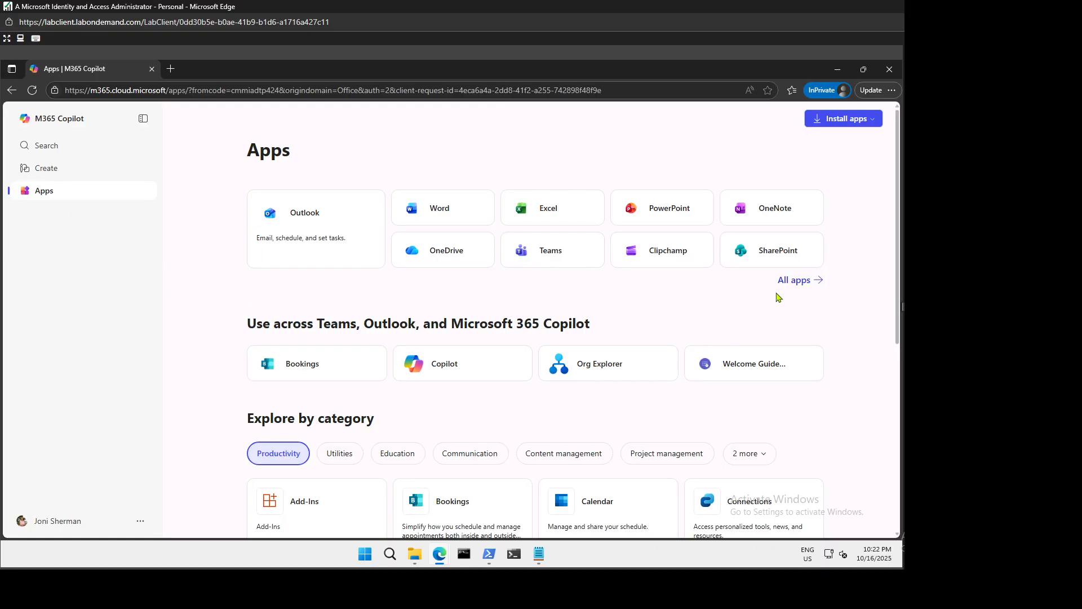
click(795, 282)
scroll(527, 378, down, 5)
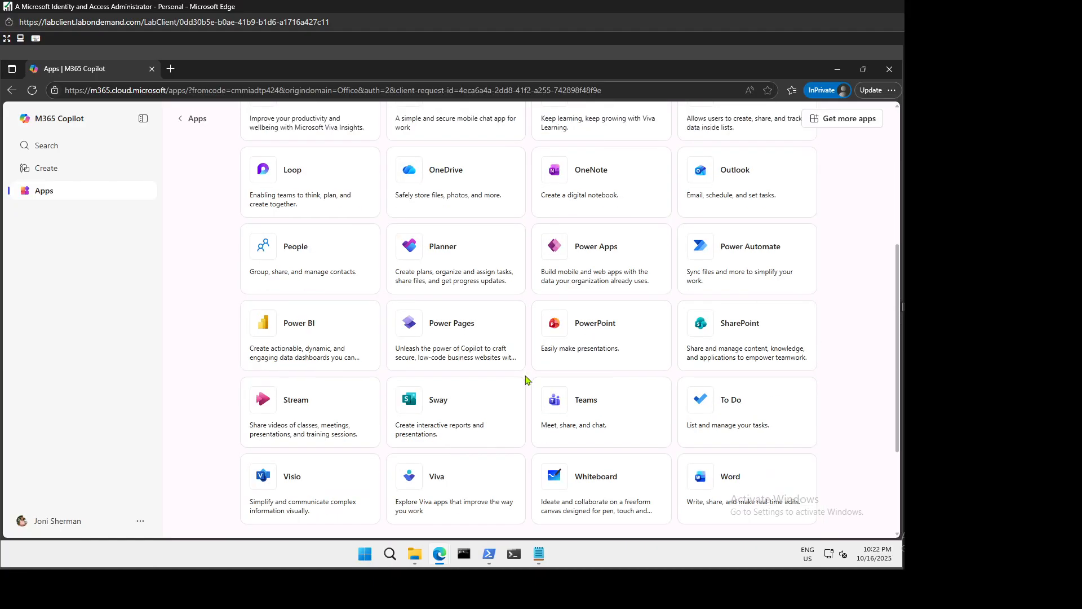
click(441, 403)
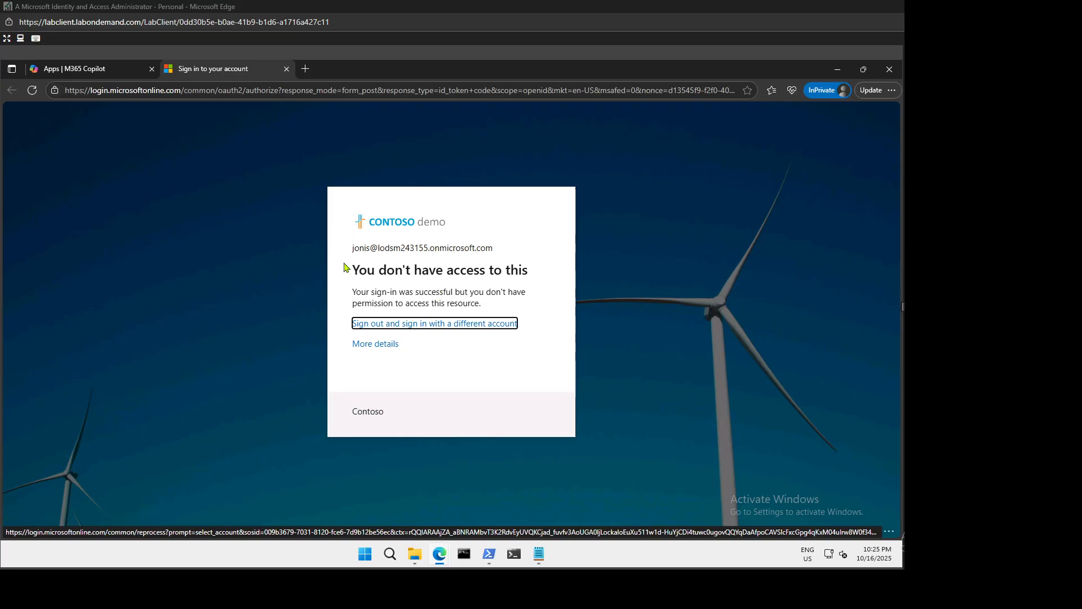
Reload Sway, skip verification, confirm it still denies access, and minimise the private window.
click(31, 90)
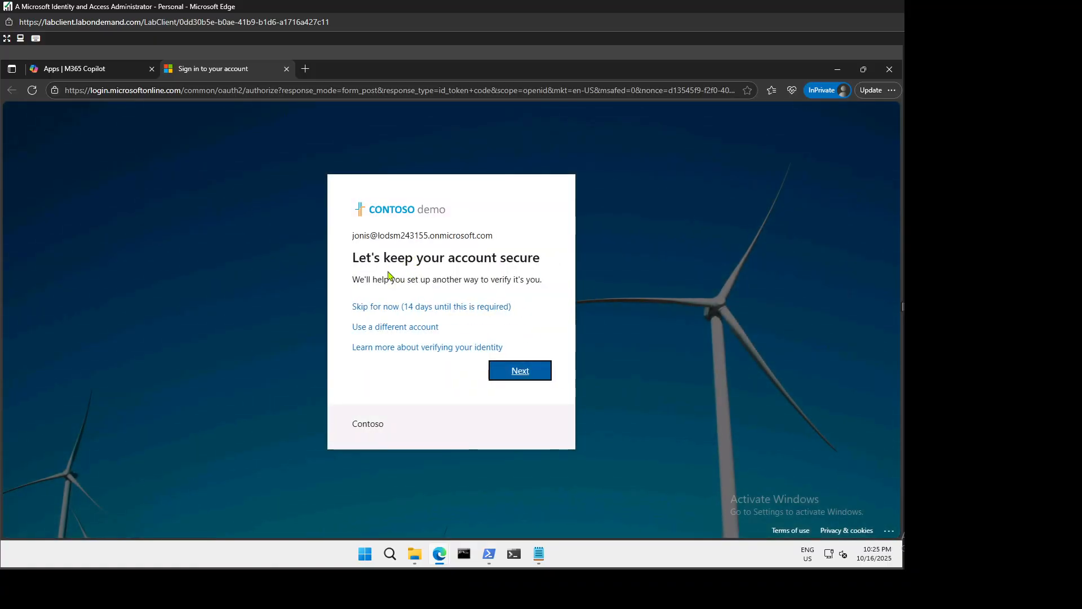
click(446, 307)
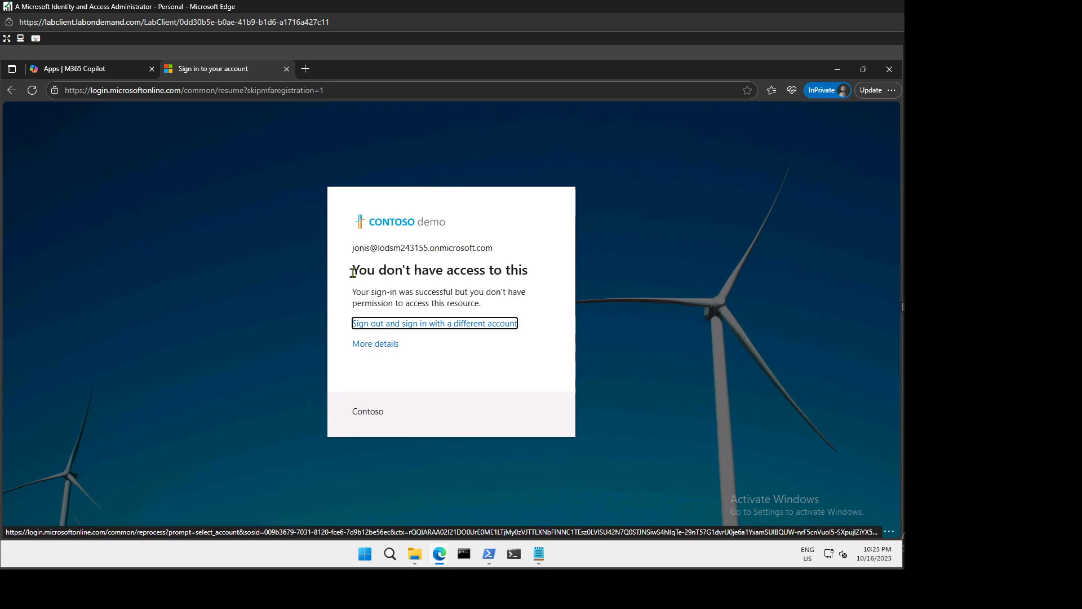
drag(350, 271, 550, 290)
click(477, 305)
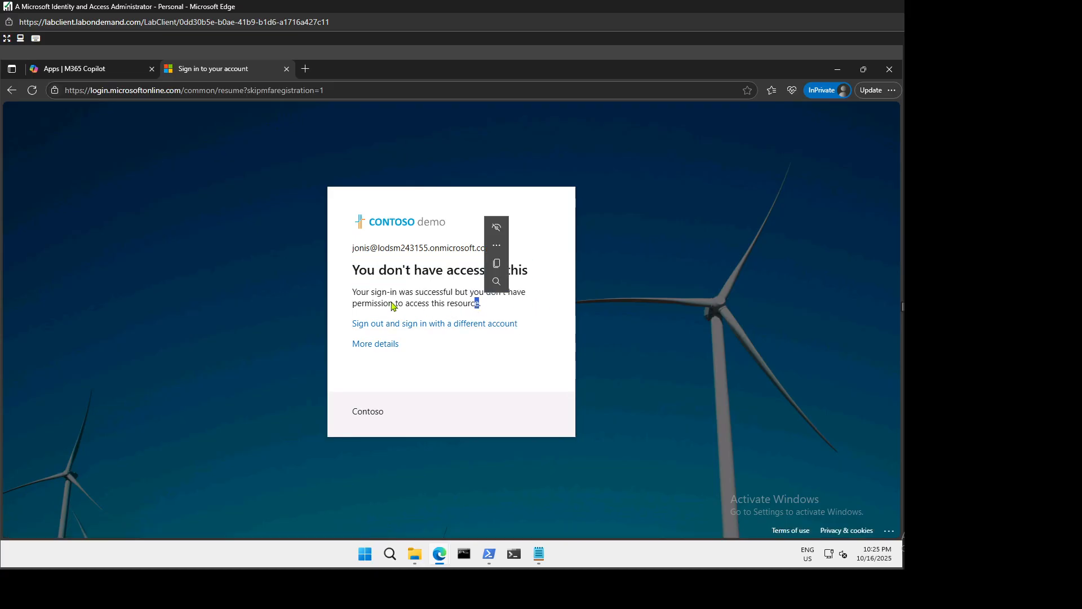
drag(372, 304, 483, 306)
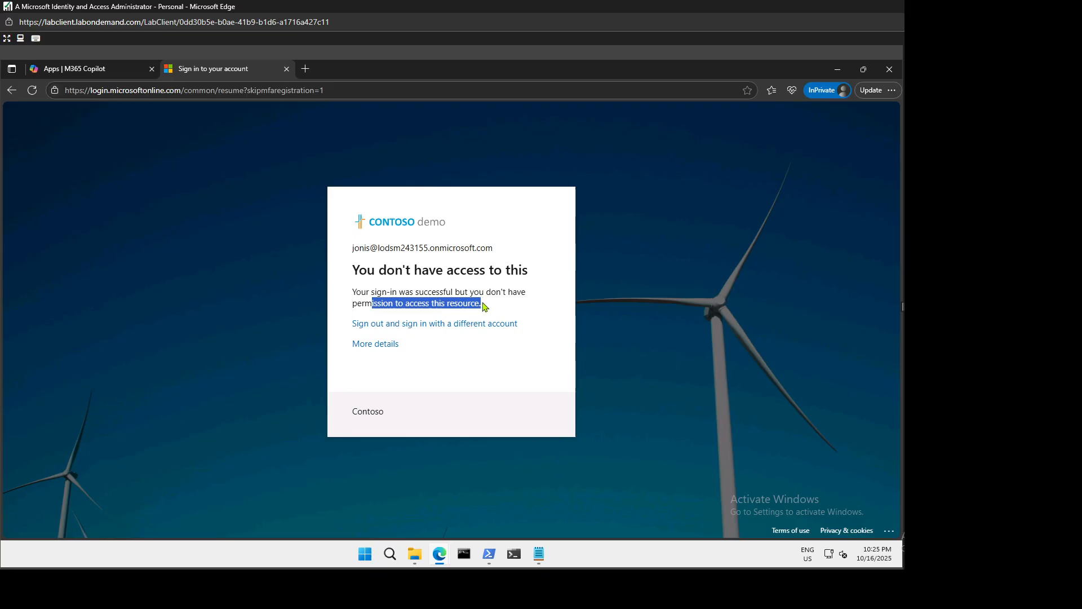
click(497, 304)
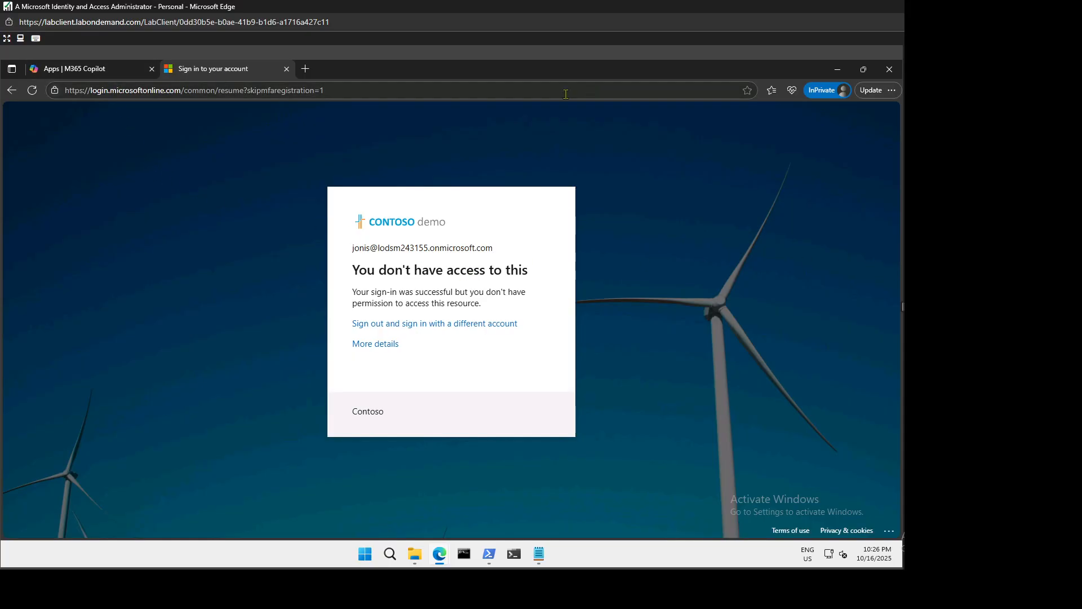
click(838, 69)
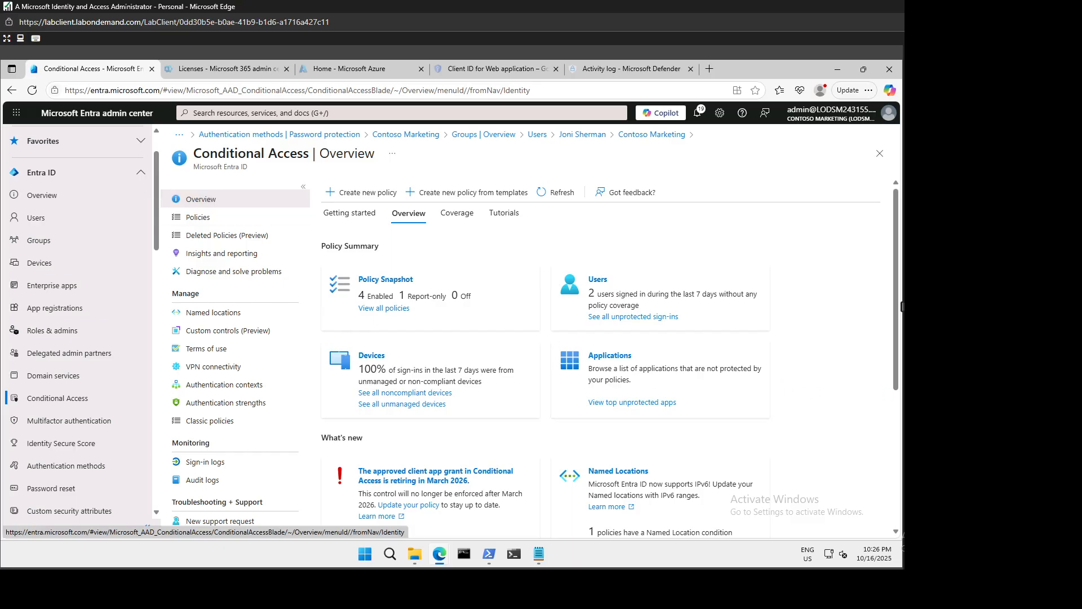
Open the What If tool from the Conditional Access policies list.
click(204, 220)
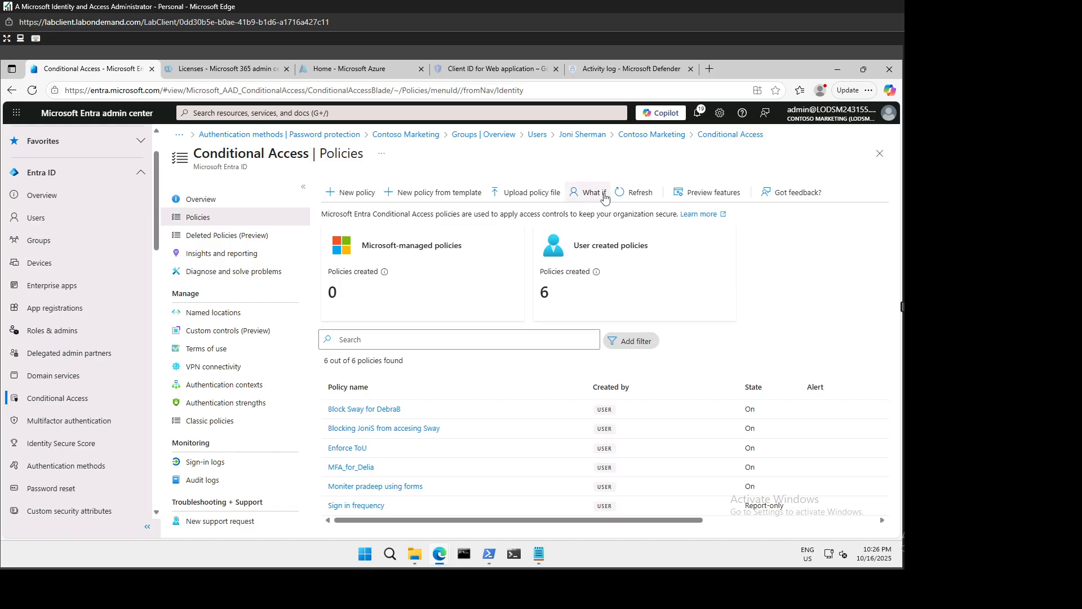
click(601, 195)
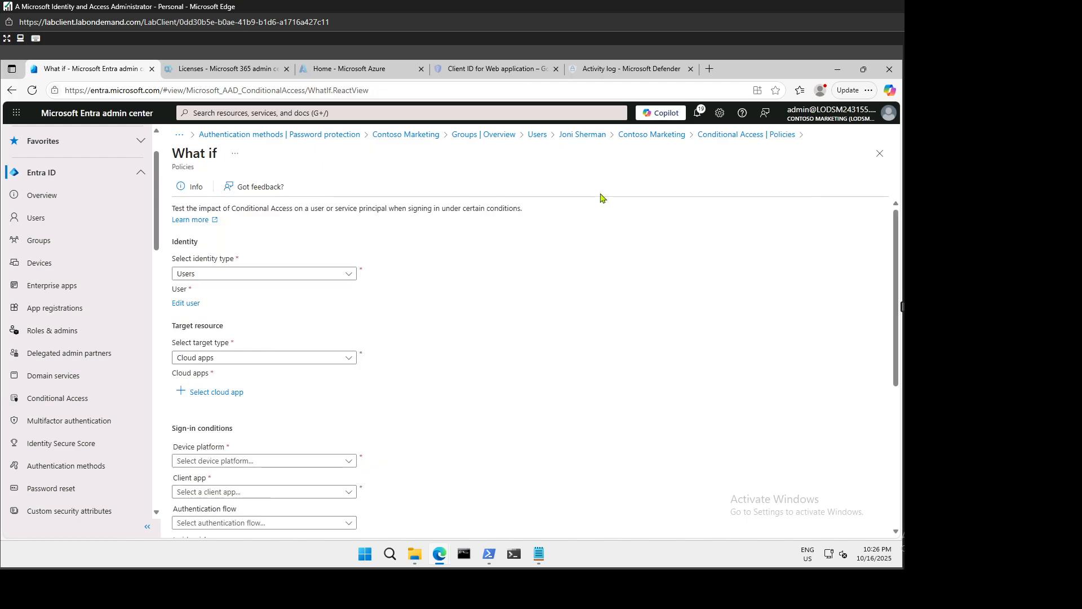
Set the What If identity to Users and select the searched test user.
click(218, 273)
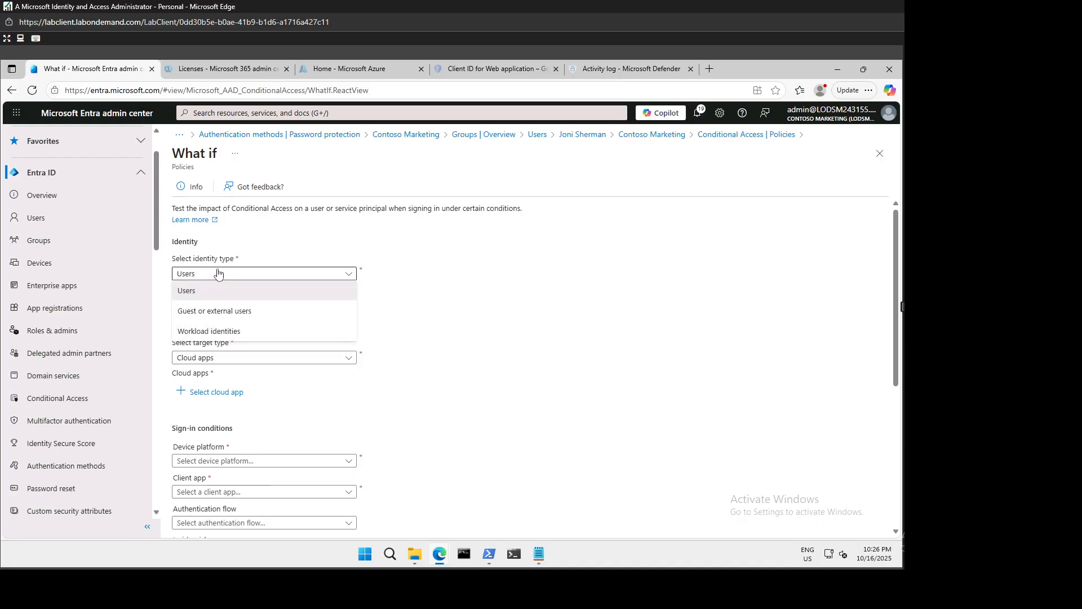
click(214, 291)
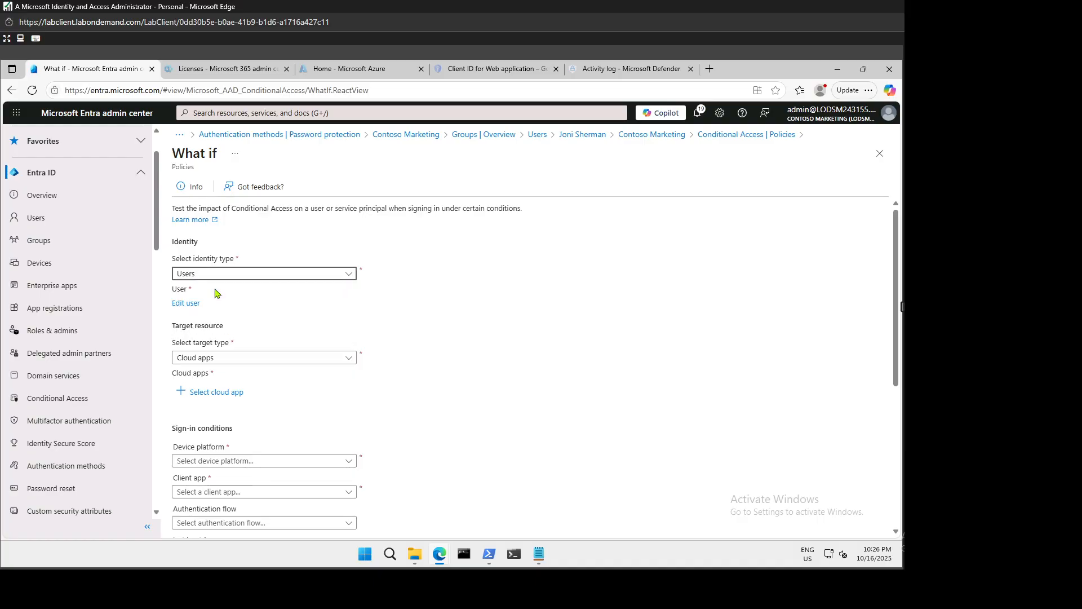
click(184, 305)
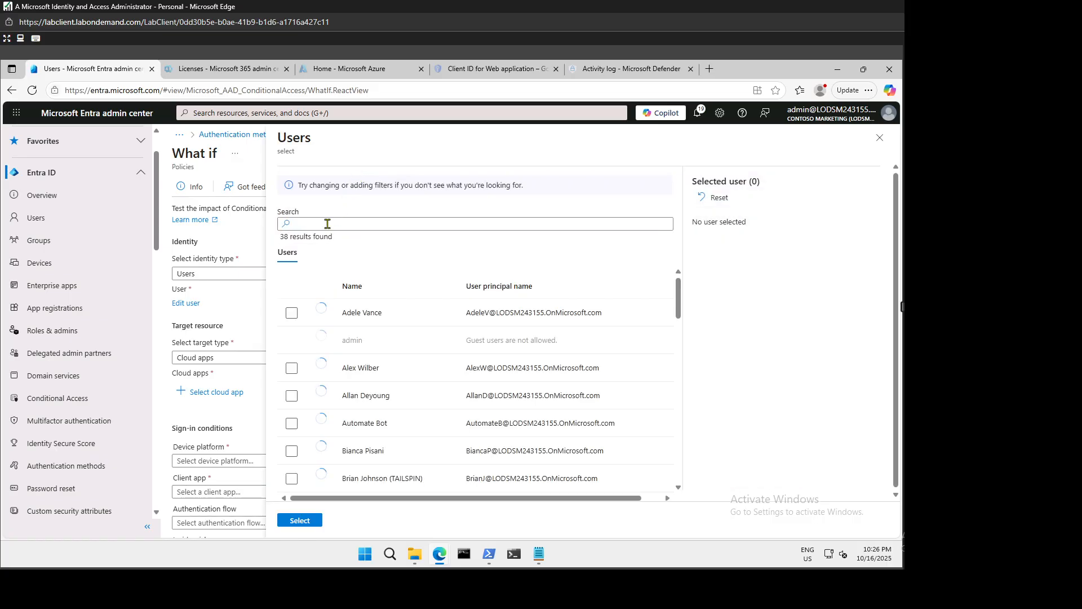
click(329, 223)
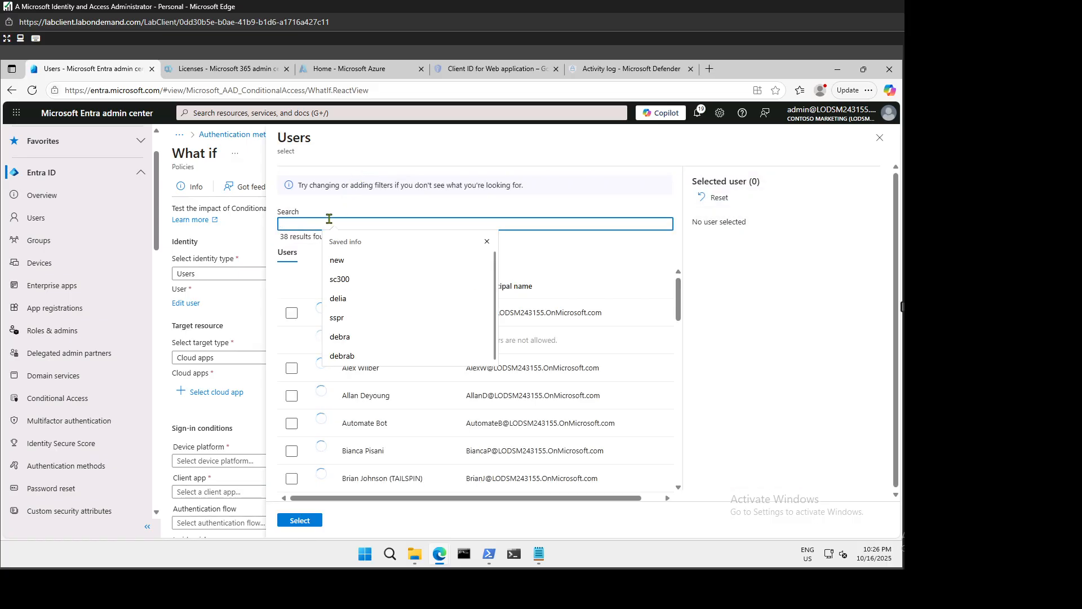
text(joni)
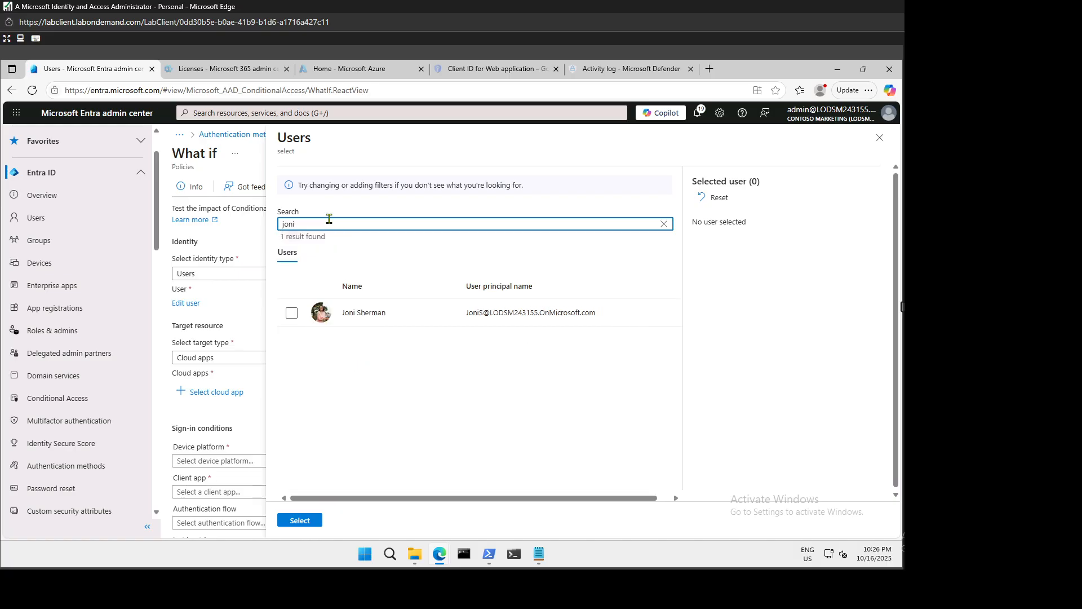
click(292, 313)
click(304, 520)
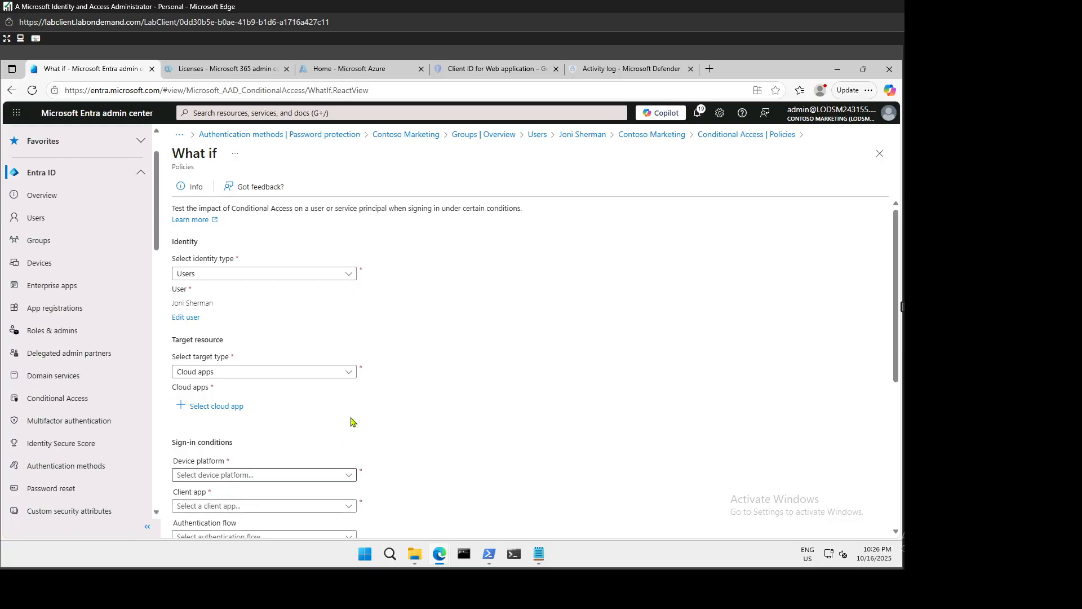
Choose Cloud apps as the target and select Sway.
click(272, 374)
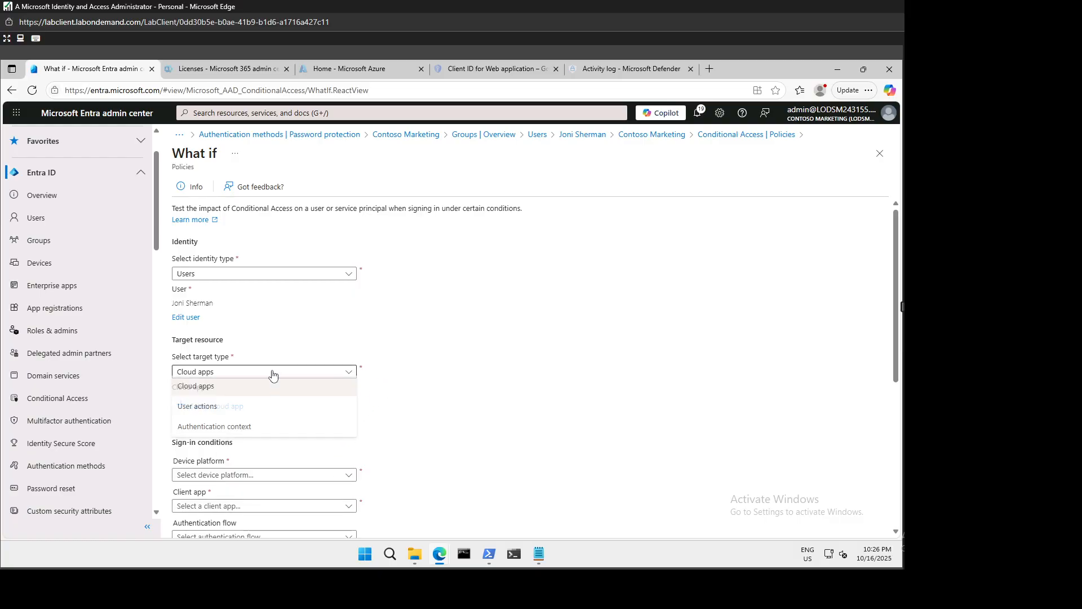
click(212, 389)
click(207, 407)
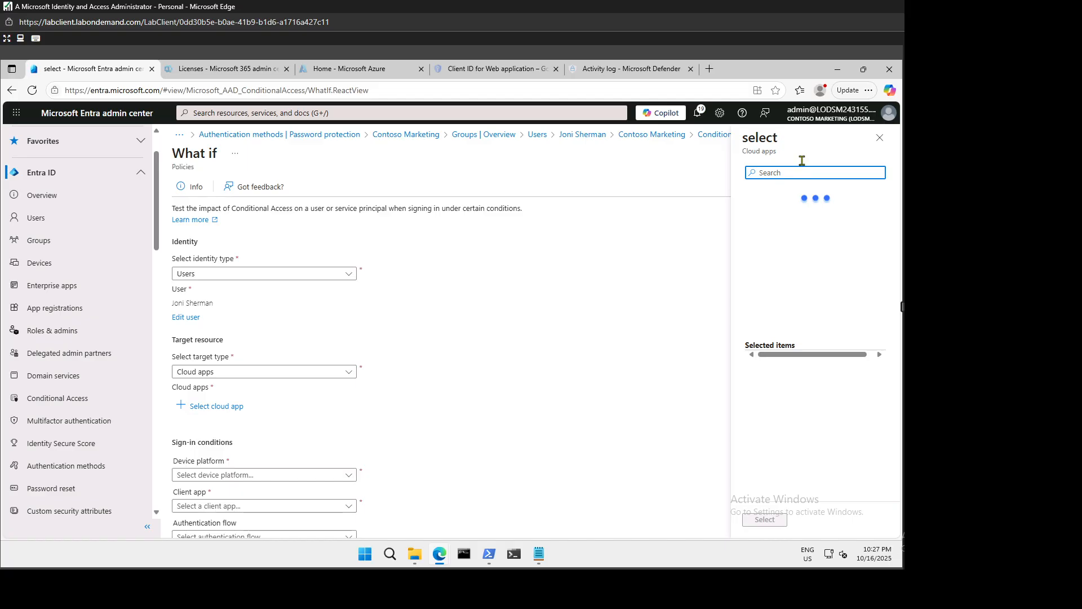
text(sway)
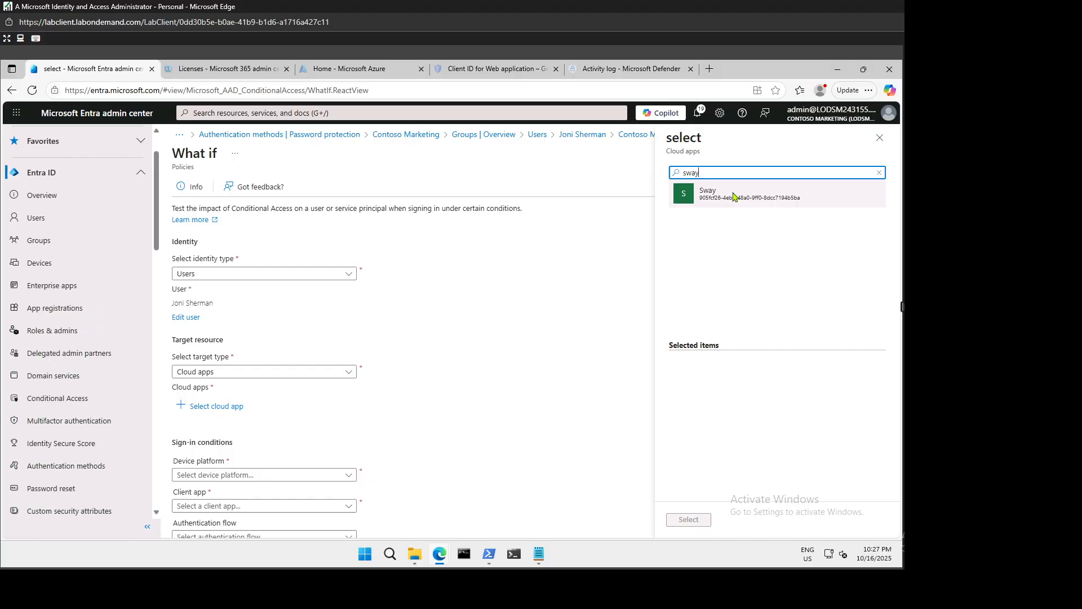
click(744, 194)
click(689, 519)
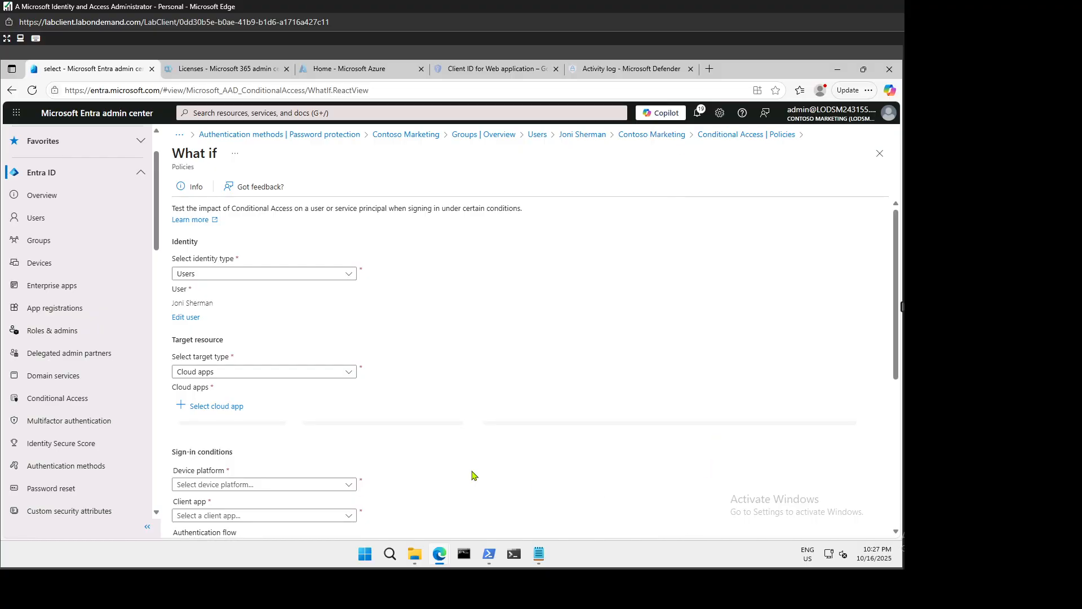
Set device platform to Windows and client app to Browser, then run the evaluation.
scroll(466, 410, down, 5)
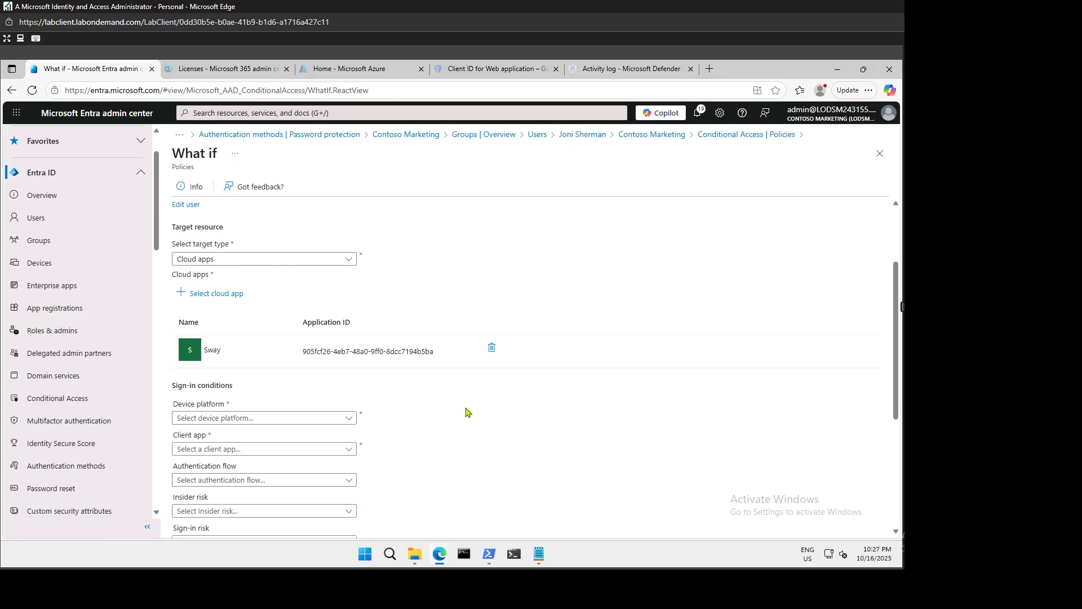
click(270, 249)
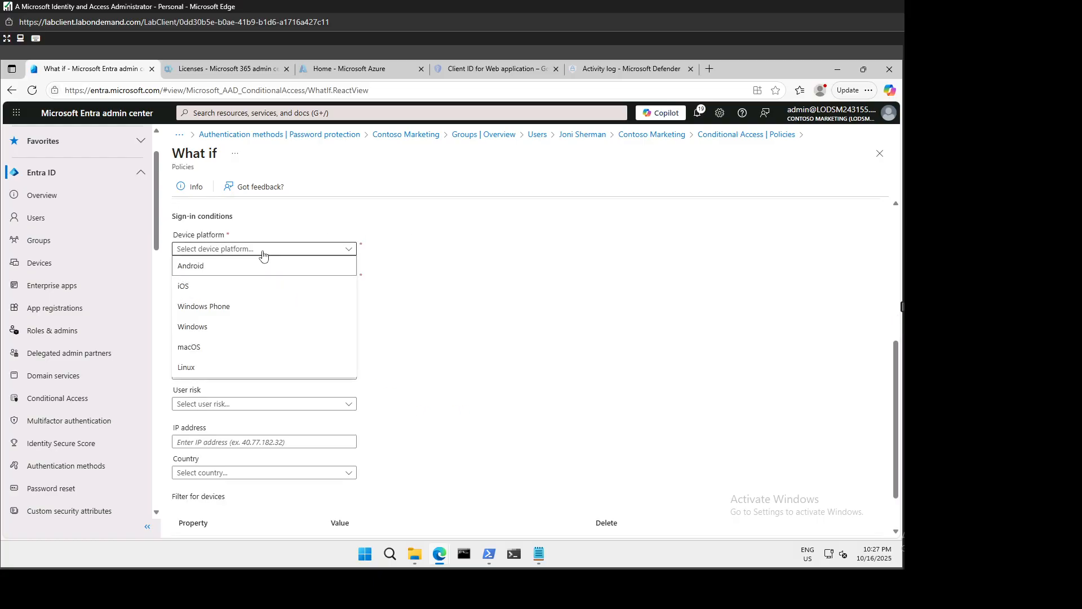
click(202, 327)
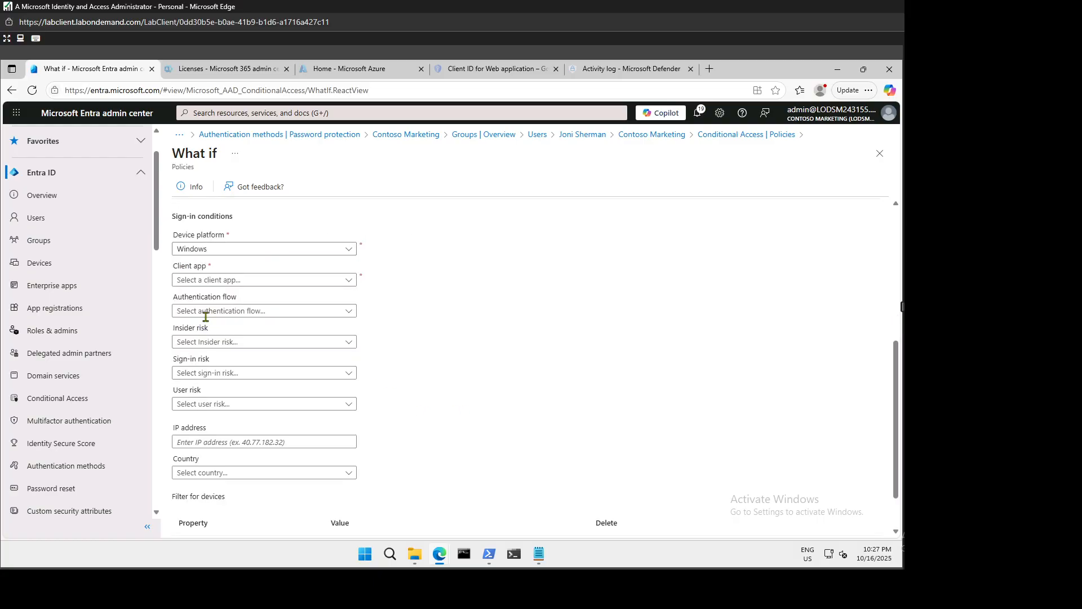
click(229, 282)
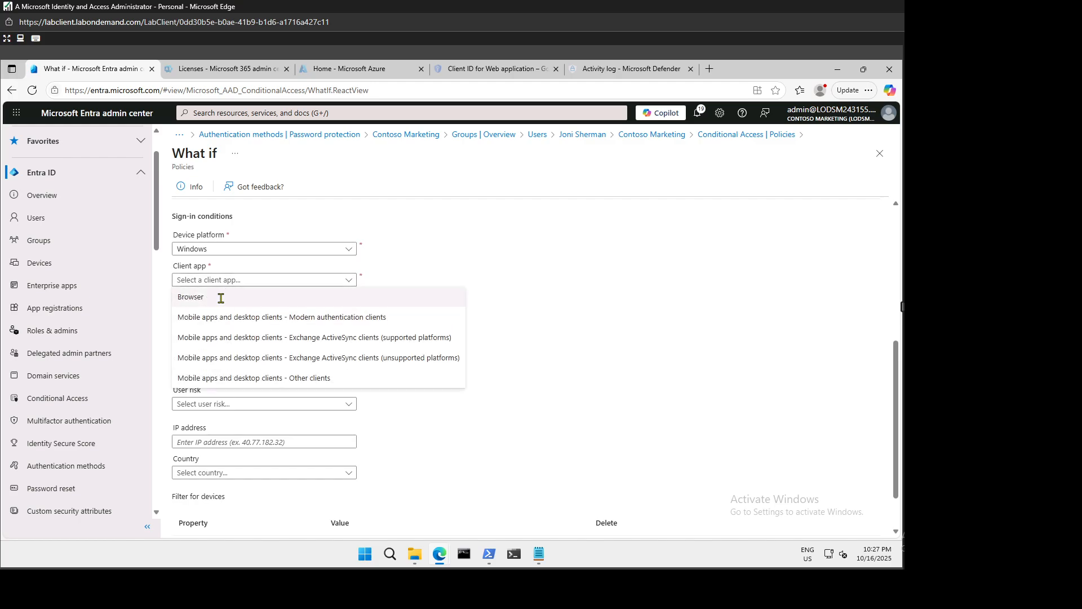
click(220, 296)
scroll(453, 338, down, 1)
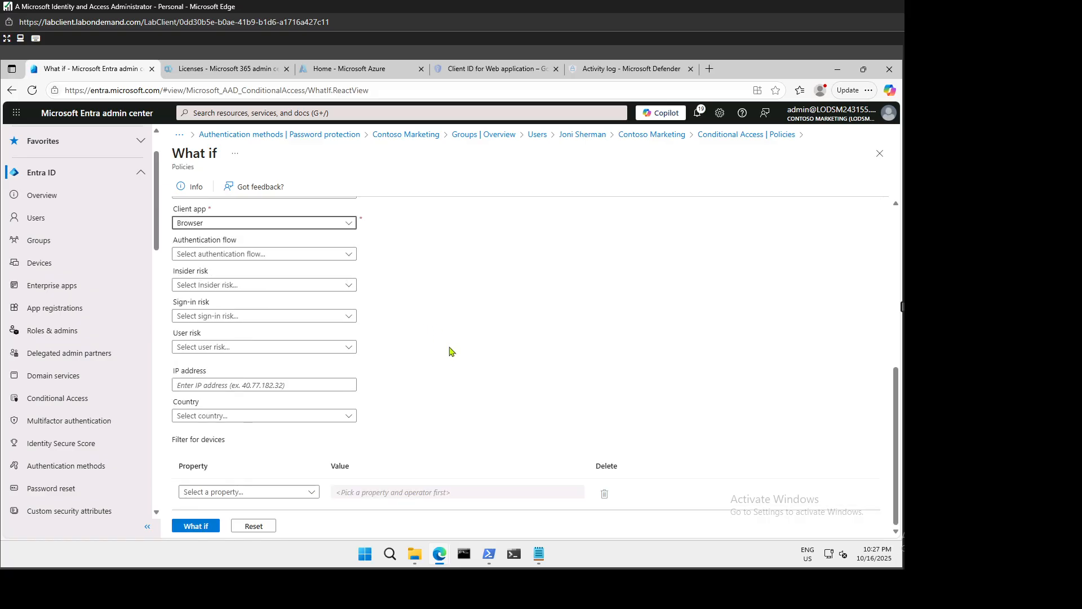
click(196, 526)
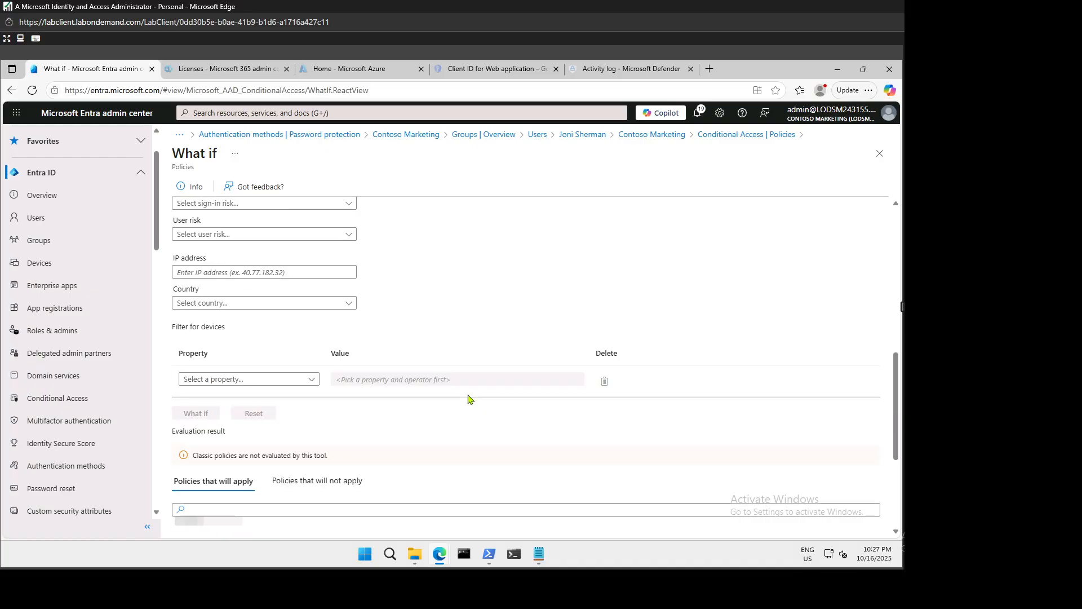
Review the results: one applying policy, the Sway block with Block access, state On.
scroll(467, 399, up, 5)
scroll(429, 369, up, 1)
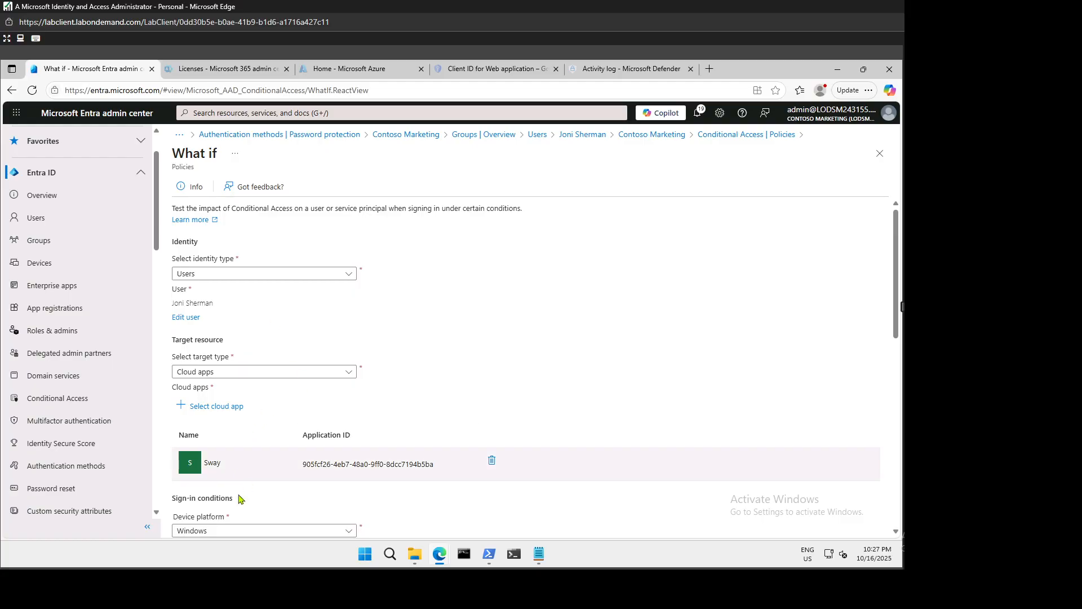
scroll(241, 499, down, 2)
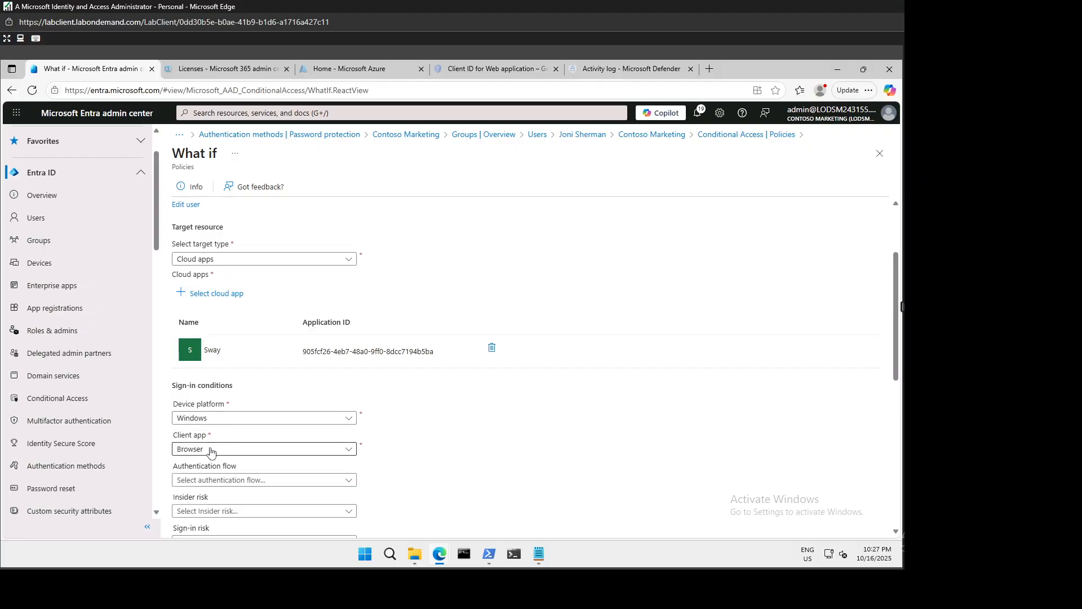
scroll(403, 454, down, 4)
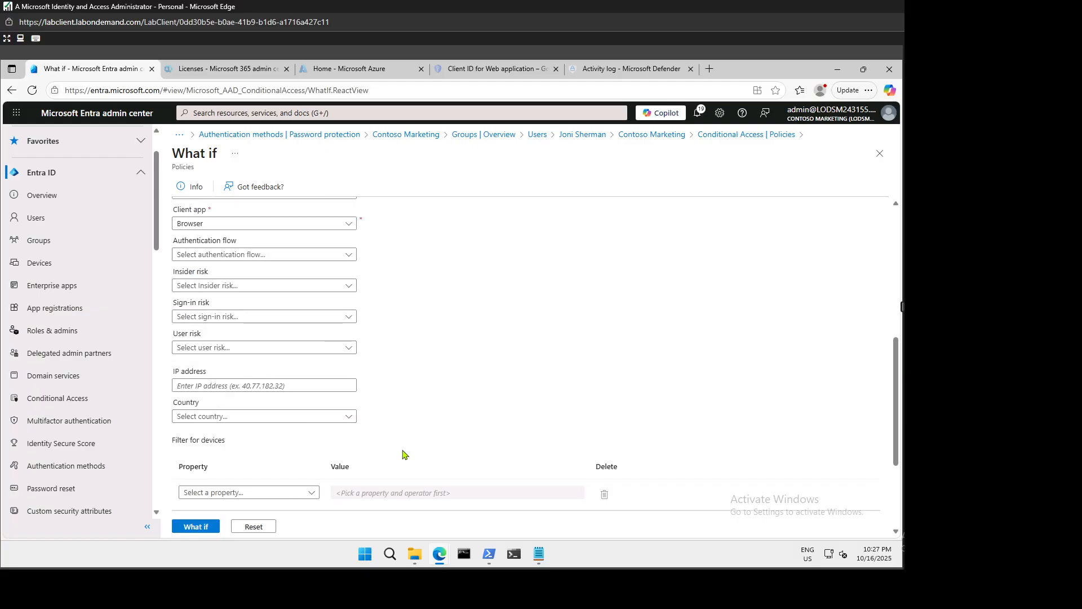
scroll(402, 454, down, 2)
scroll(402, 454, down, 1)
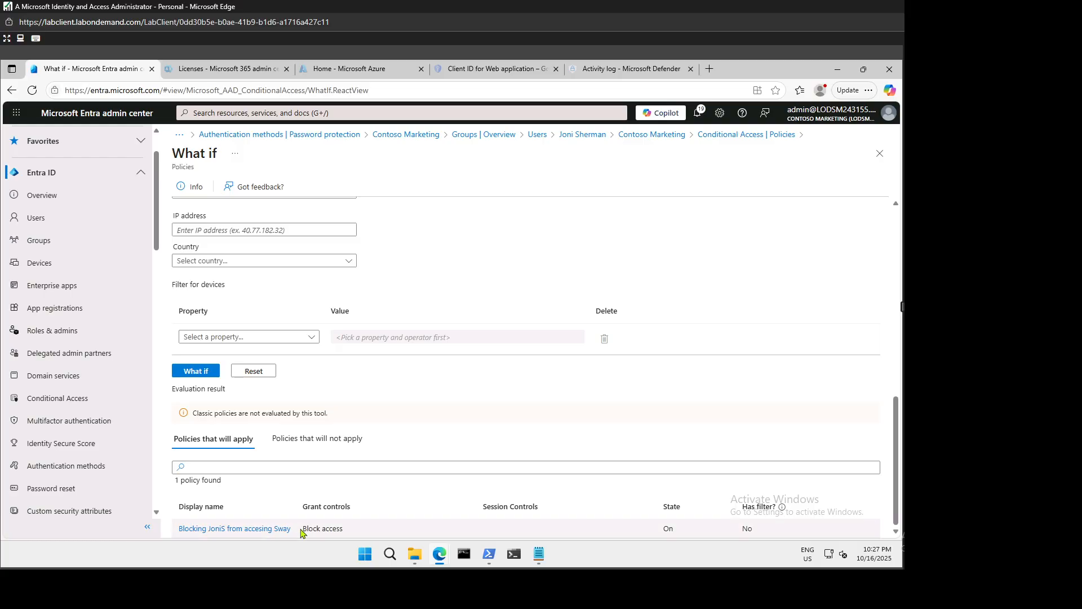
drag(302, 530, 352, 533)
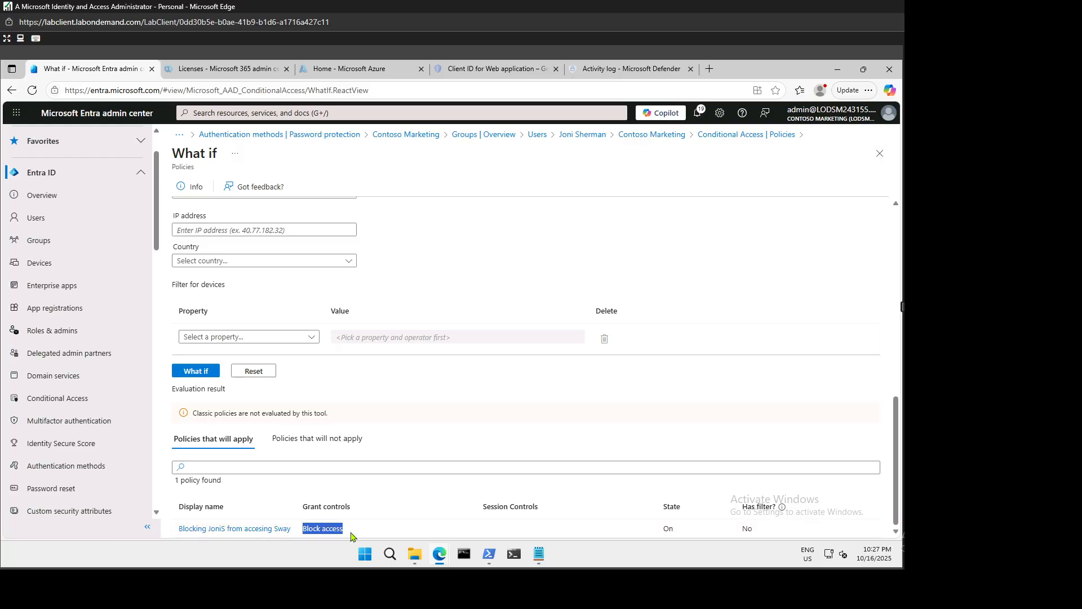
click(333, 528)
scroll(349, 299, up, 5)
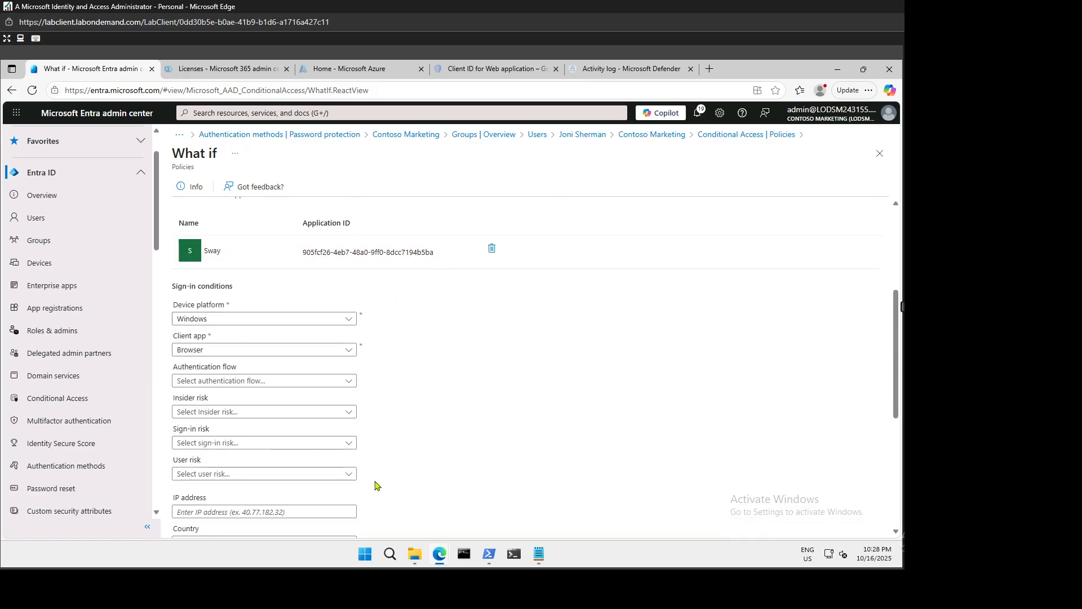
scroll(389, 482, down, 5)
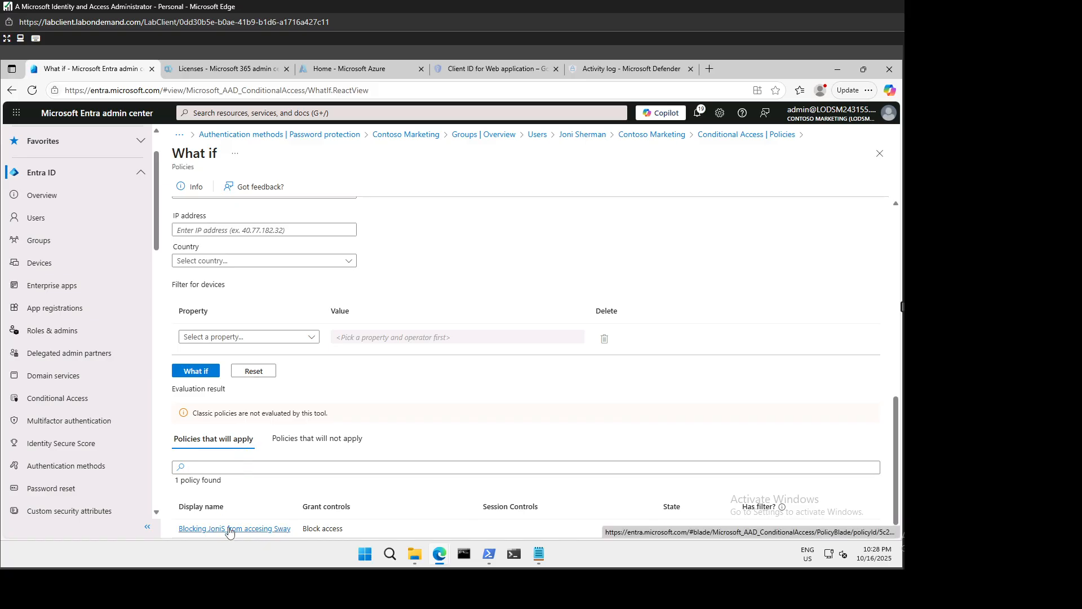
click(298, 445)
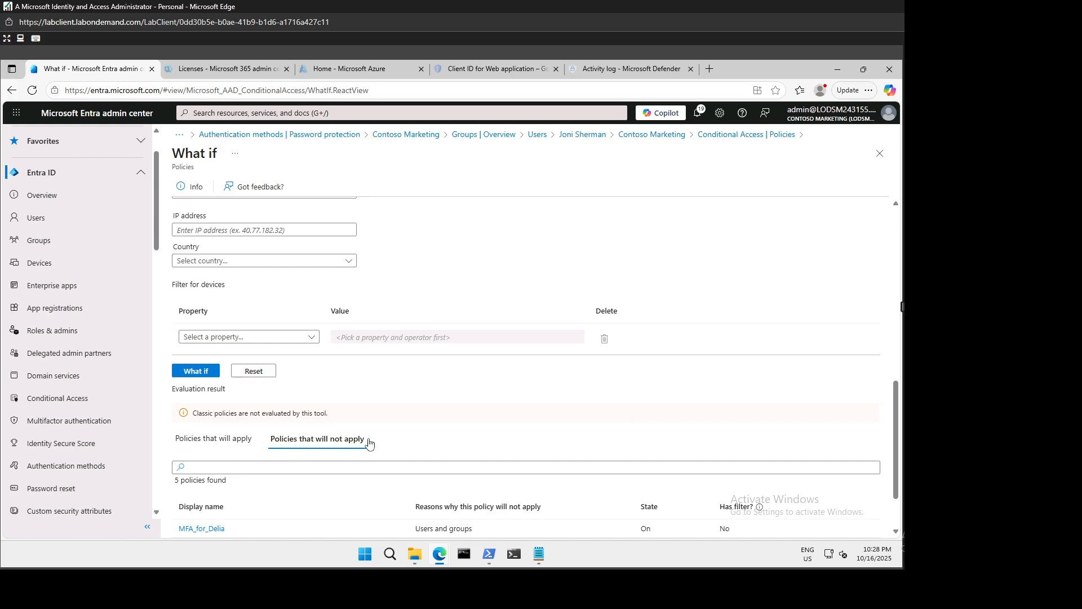
scroll(404, 437, down, 2)
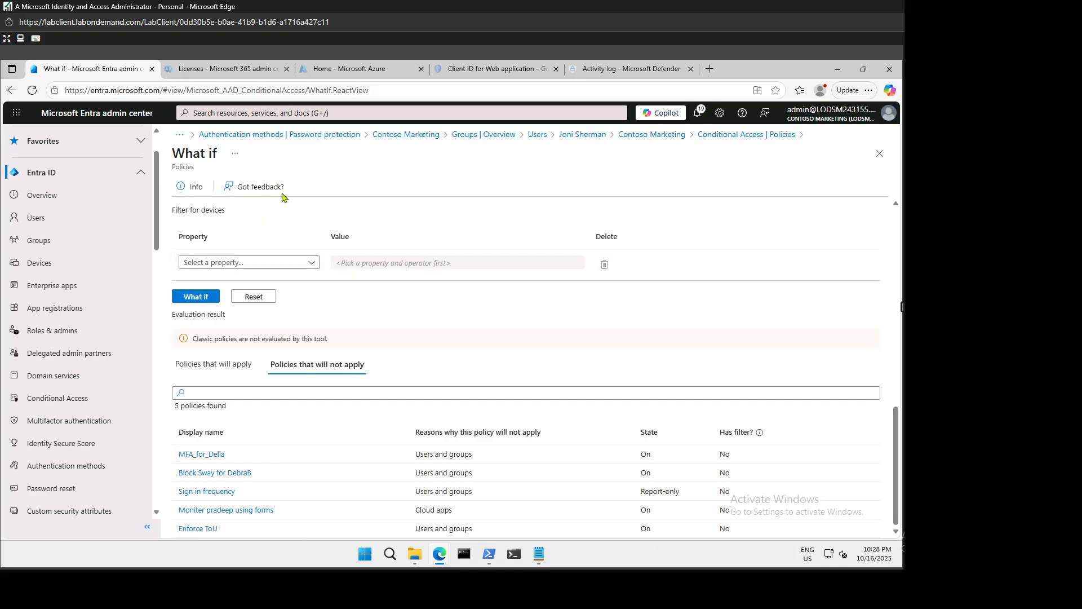
click(203, 374)
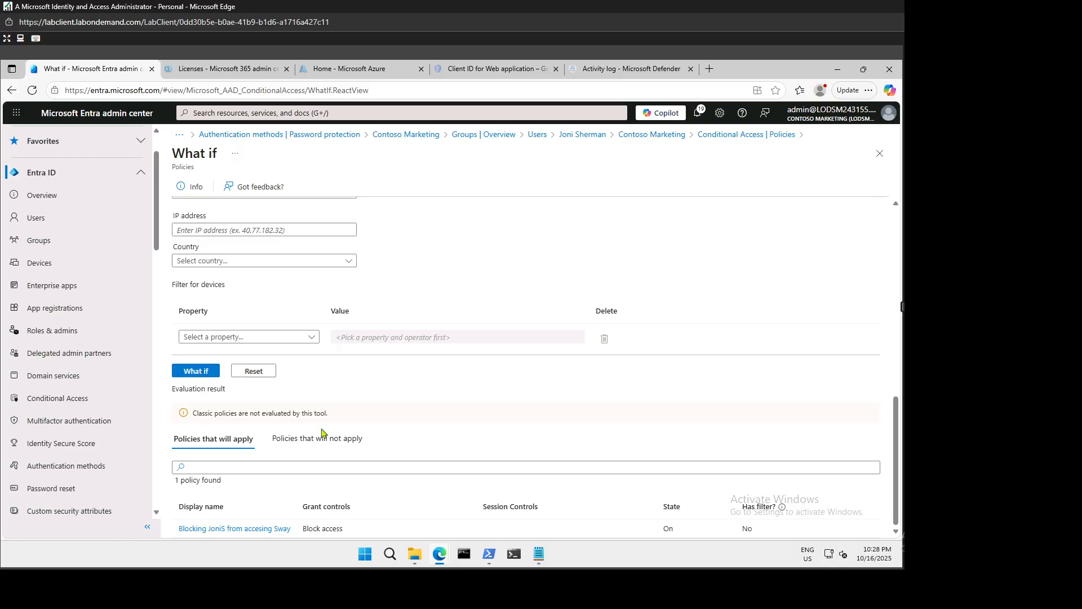
scroll(396, 414, up, 10)
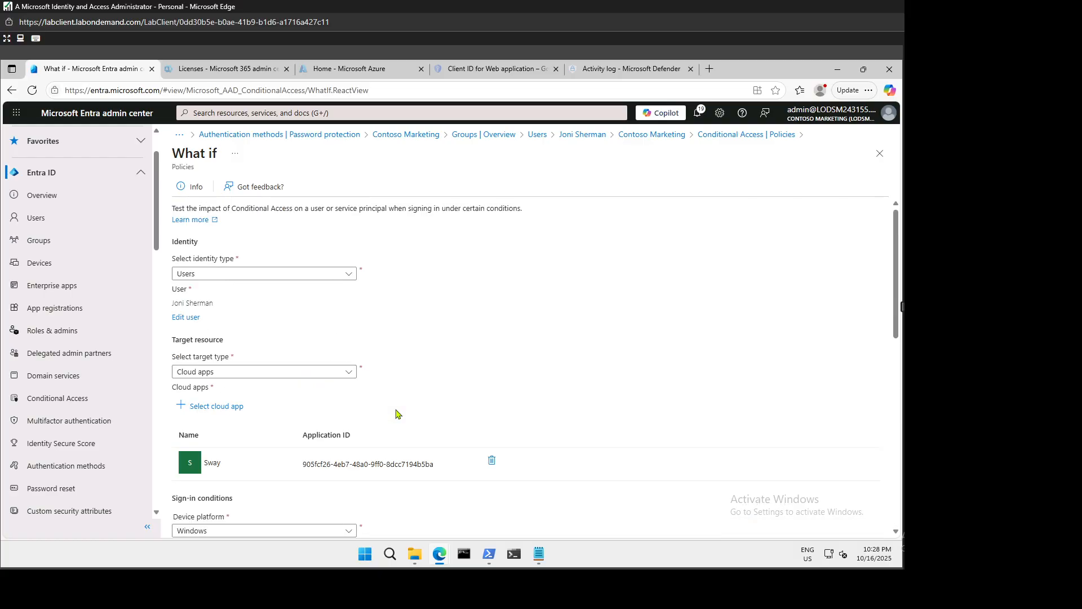
scroll(397, 415, down, 10)
scroll(397, 409, up, 3)
scroll(400, 403, down, 3)
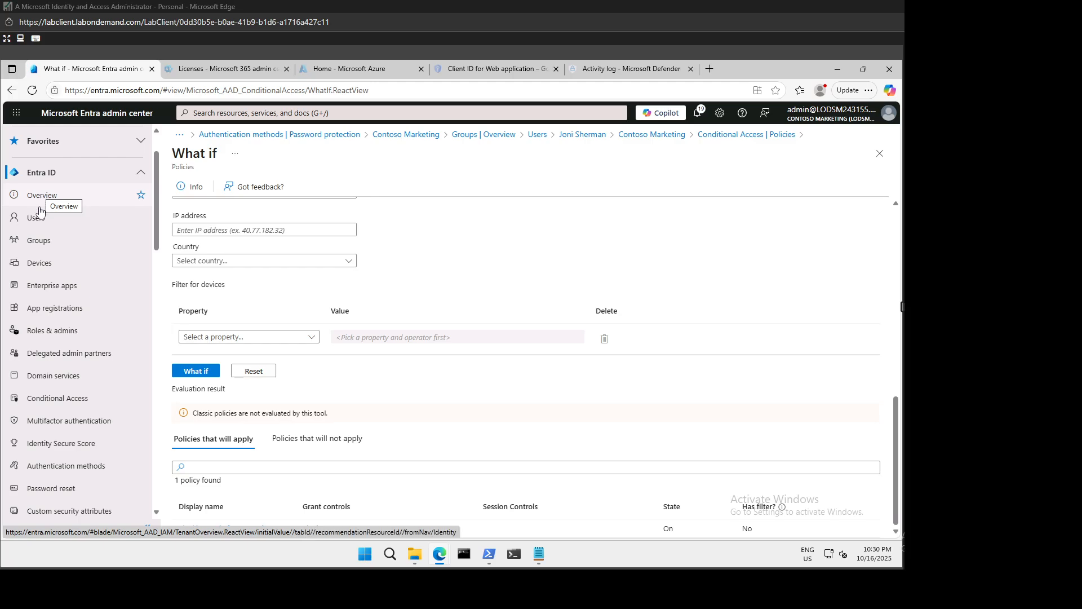
Start a new Conditional Access policy from the Conditional Access overview.
click(70, 399)
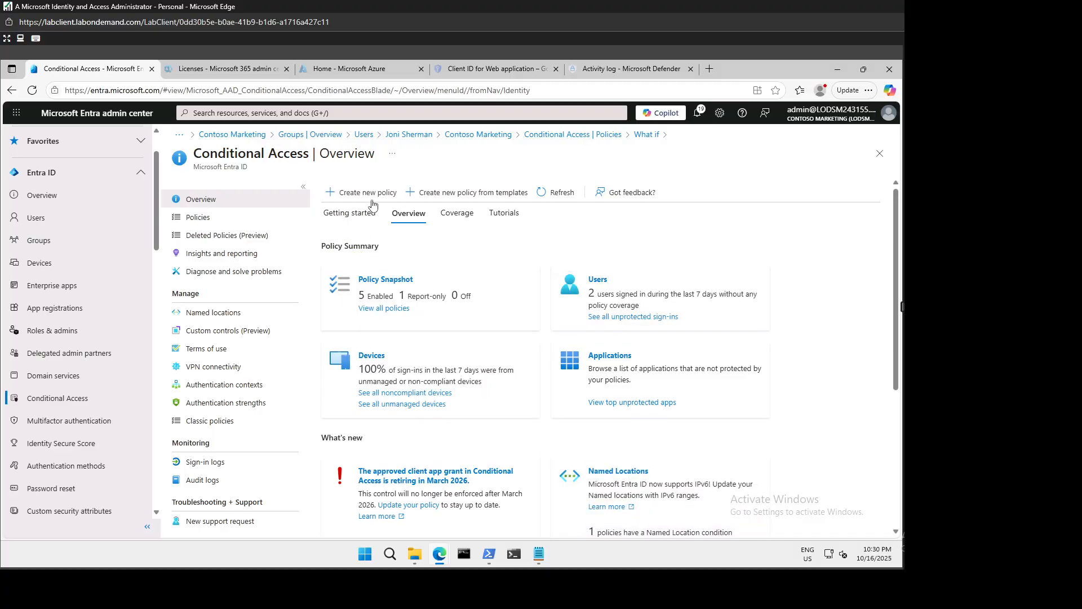
click(376, 194)
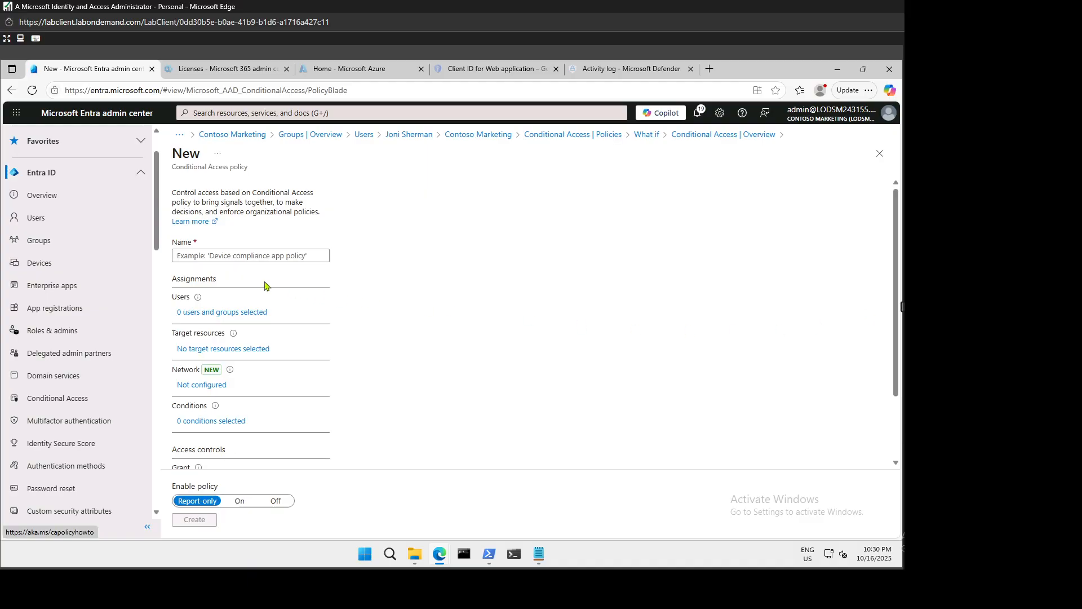
click(233, 257)
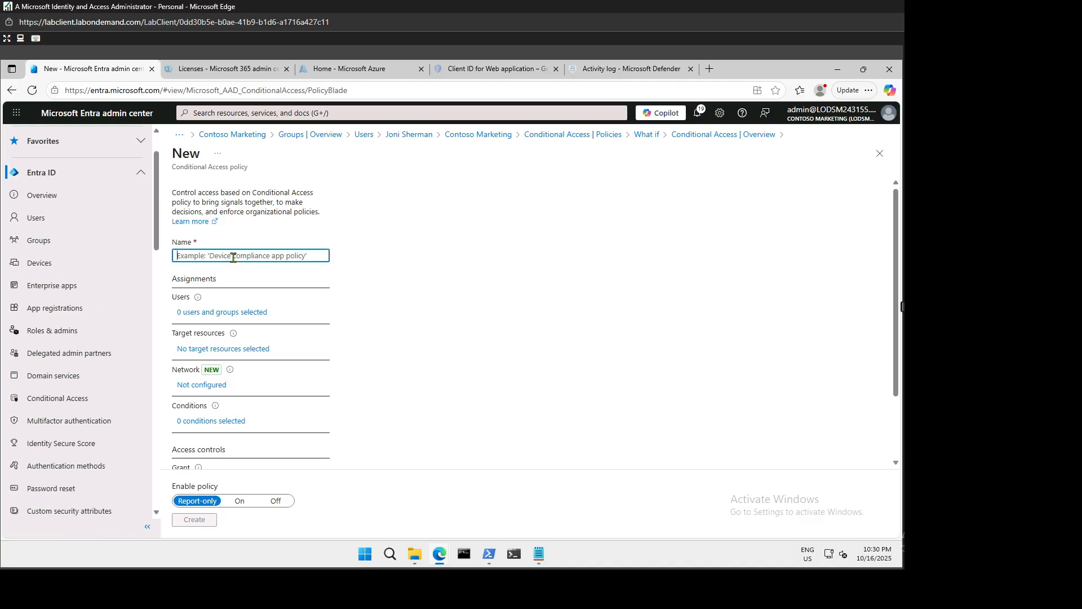
Name the policy 'check signin policy' and bring up its user assignment options.
text(S)
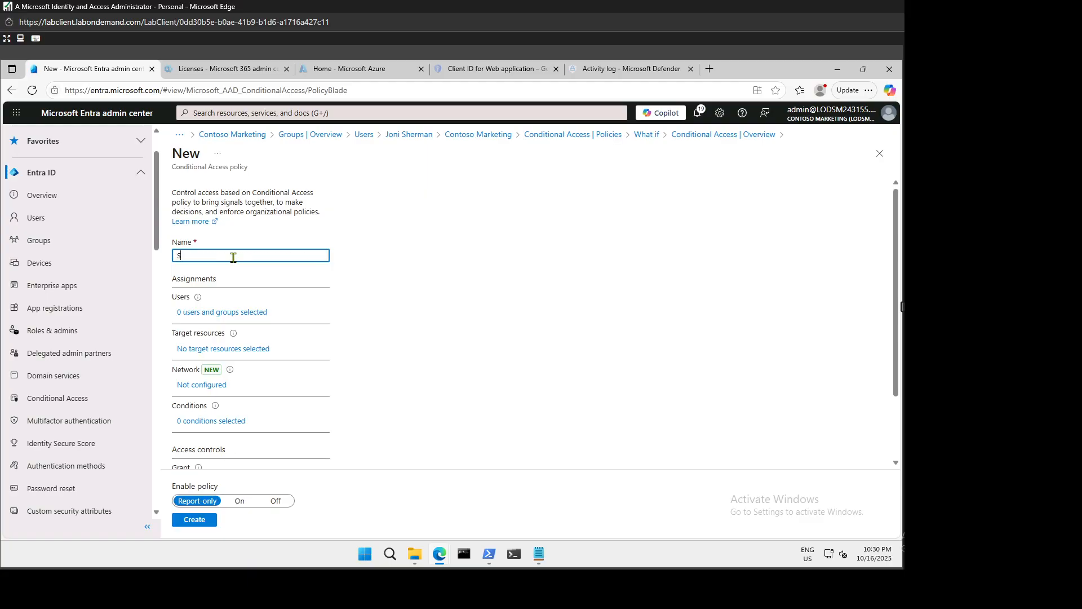
key(BackSpace)
key(BackSpace)
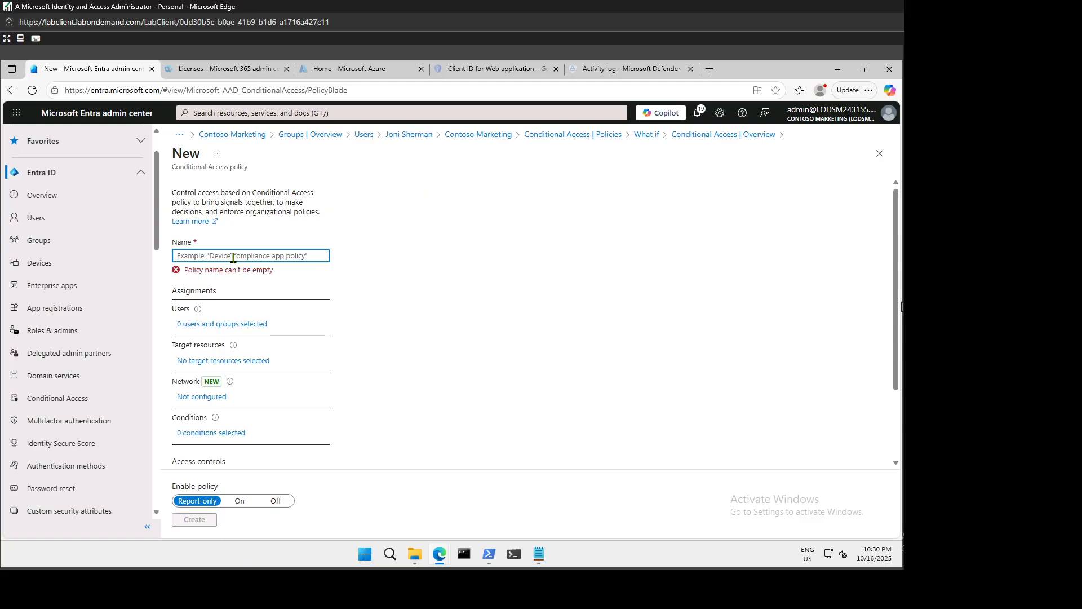
text(check signin)
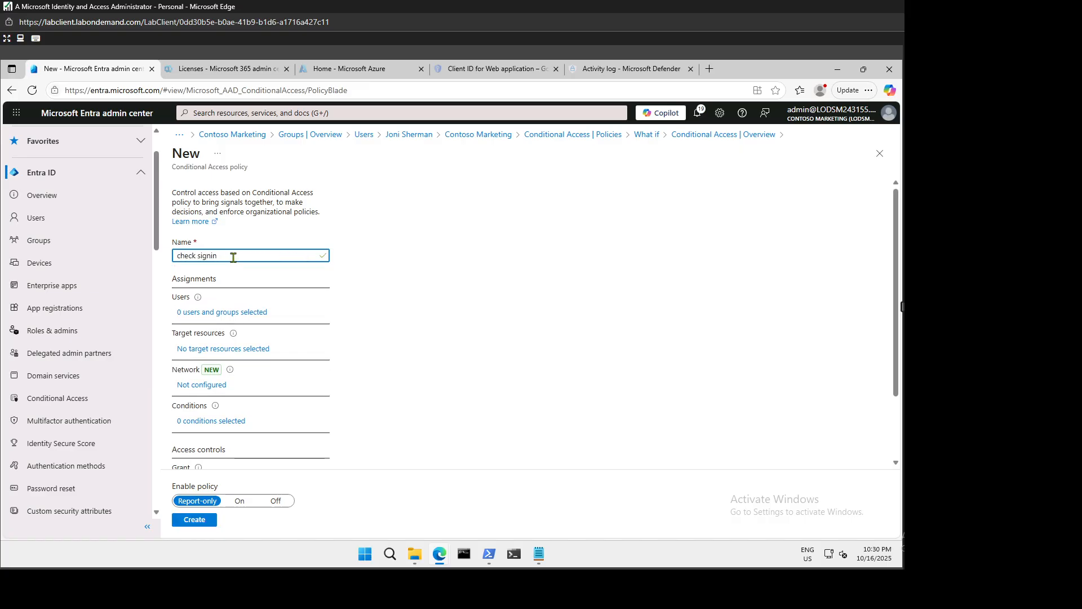
text( policy)
click(530, 252)
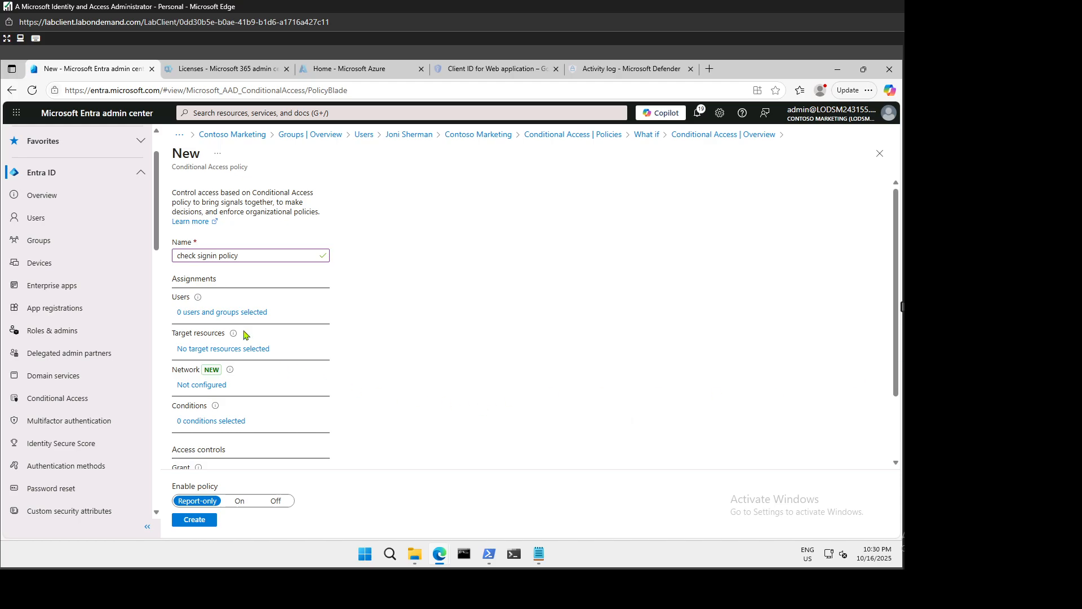
click(231, 313)
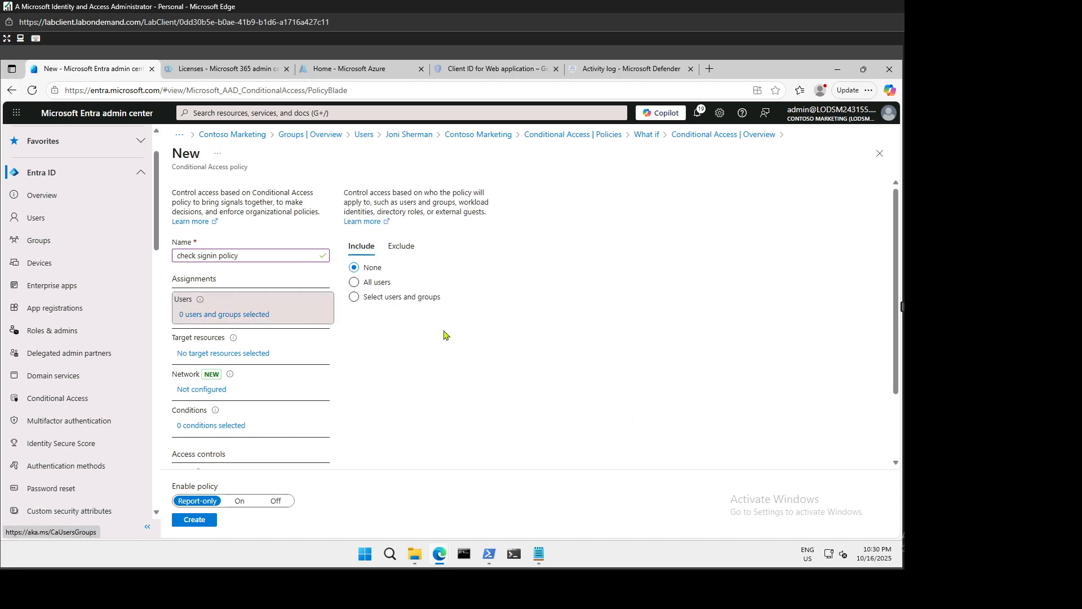
Include one specific user, found by searching the users list, as the policy's assigned user.
click(392, 297)
click(373, 354)
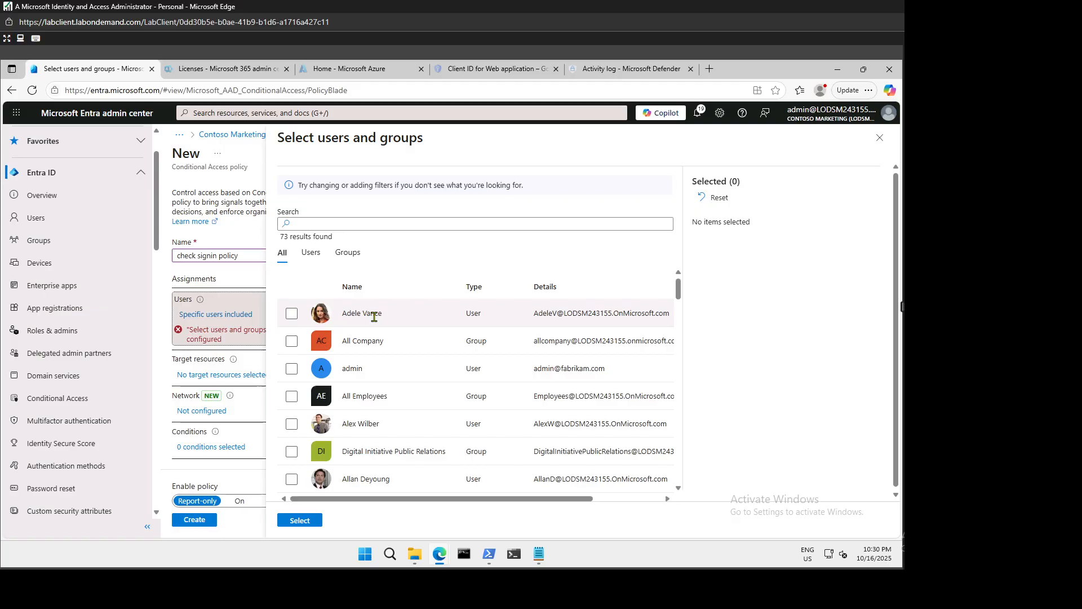
click(357, 224)
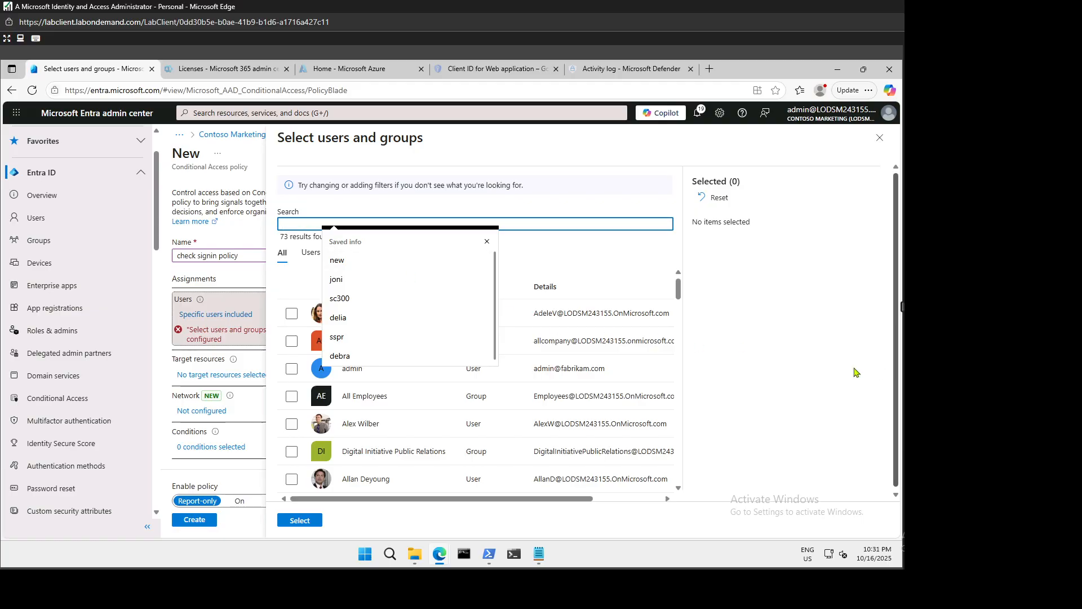
click(487, 241)
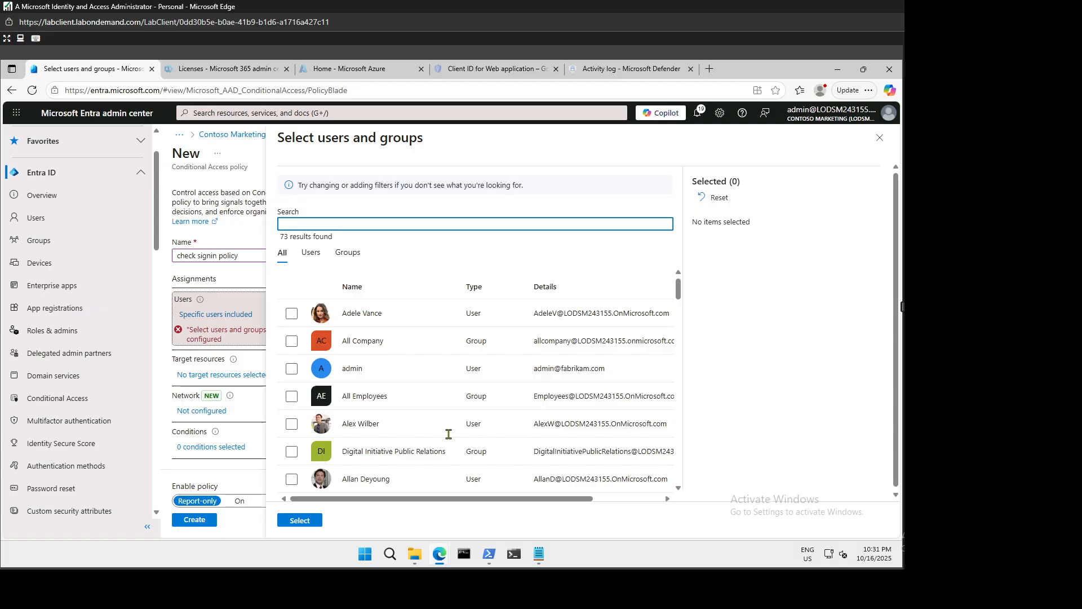
scroll(395, 415, down, 5)
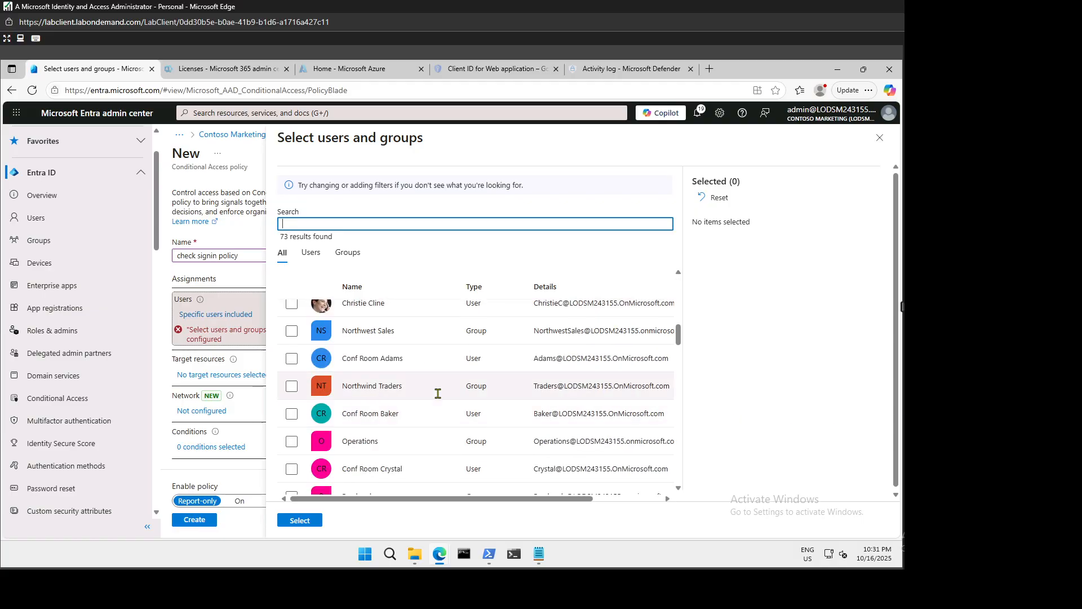
scroll(437, 391, down, 5)
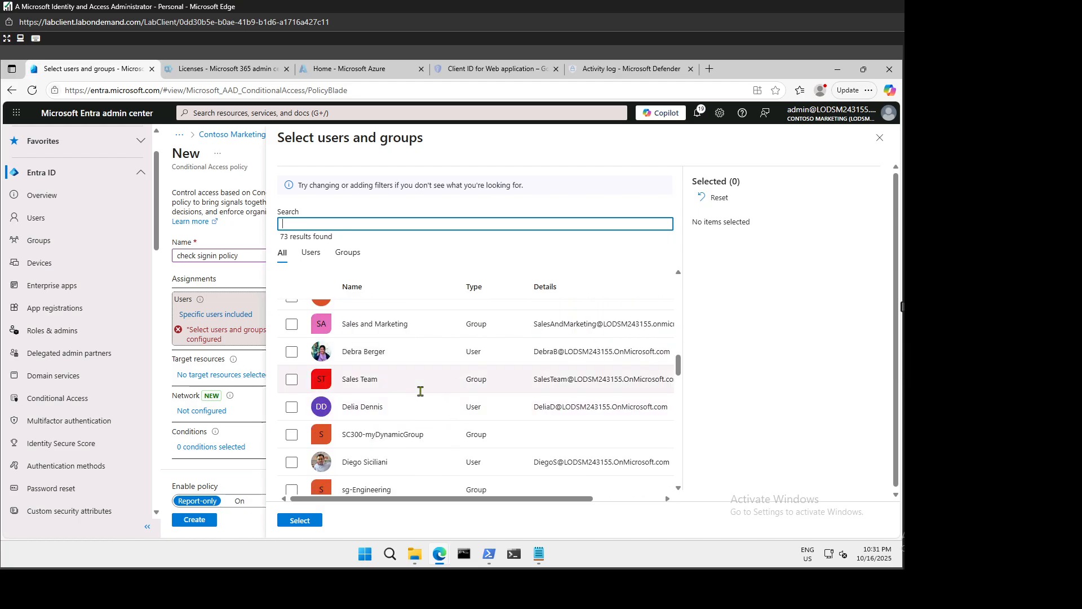
scroll(420, 391, down, 5)
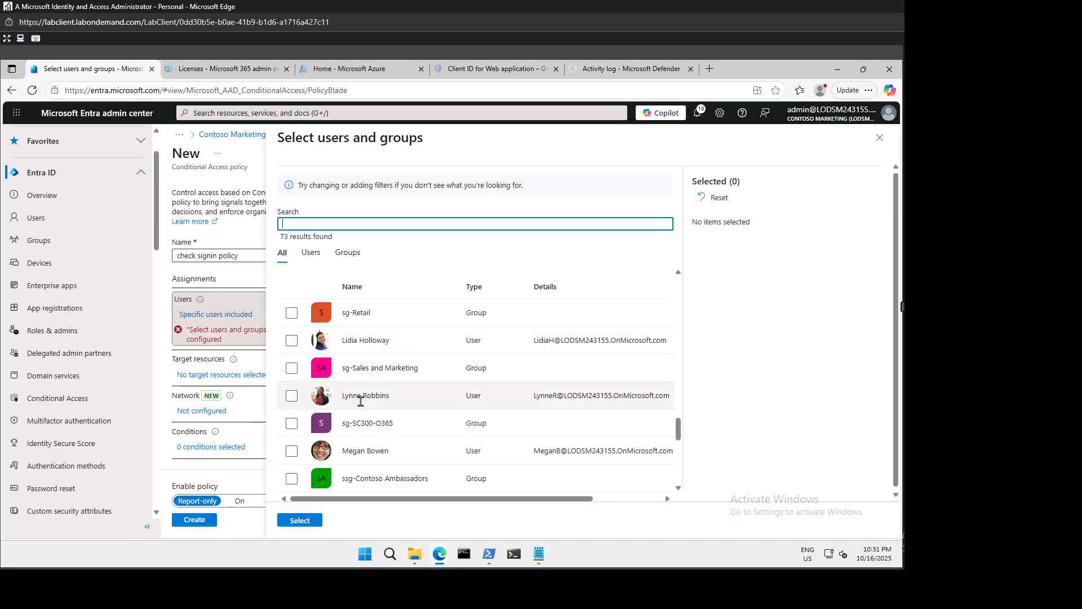
scroll(364, 403, down, 5)
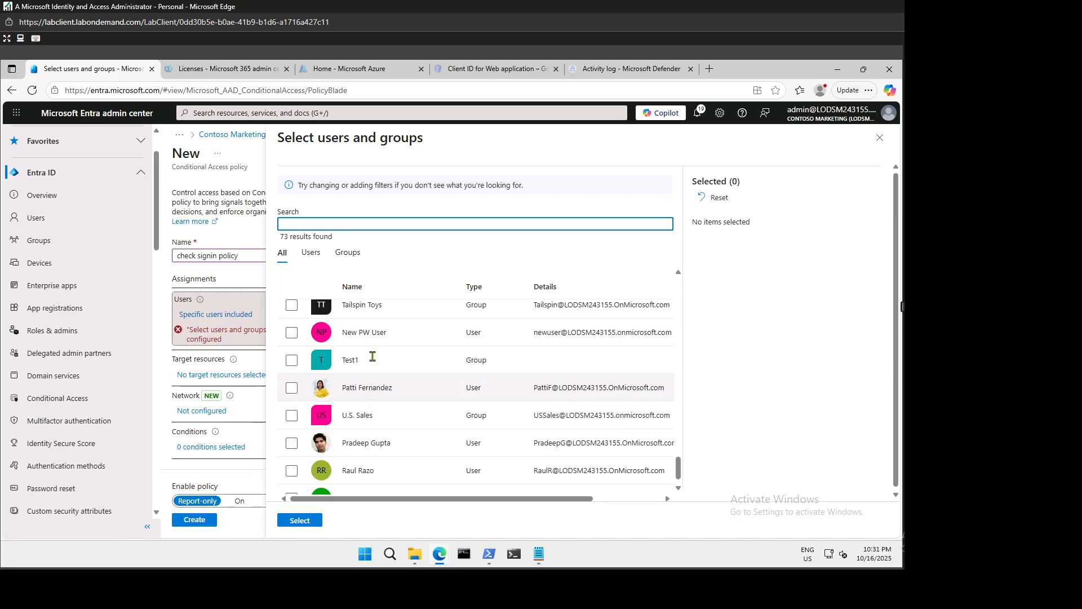
scroll(373, 356, down, 1)
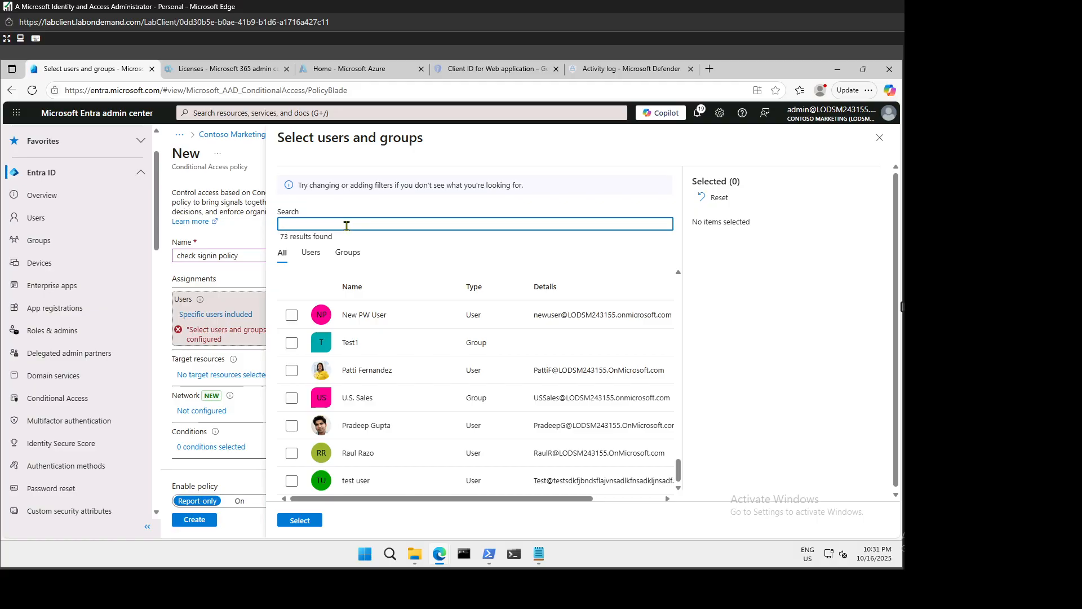
text(atti)
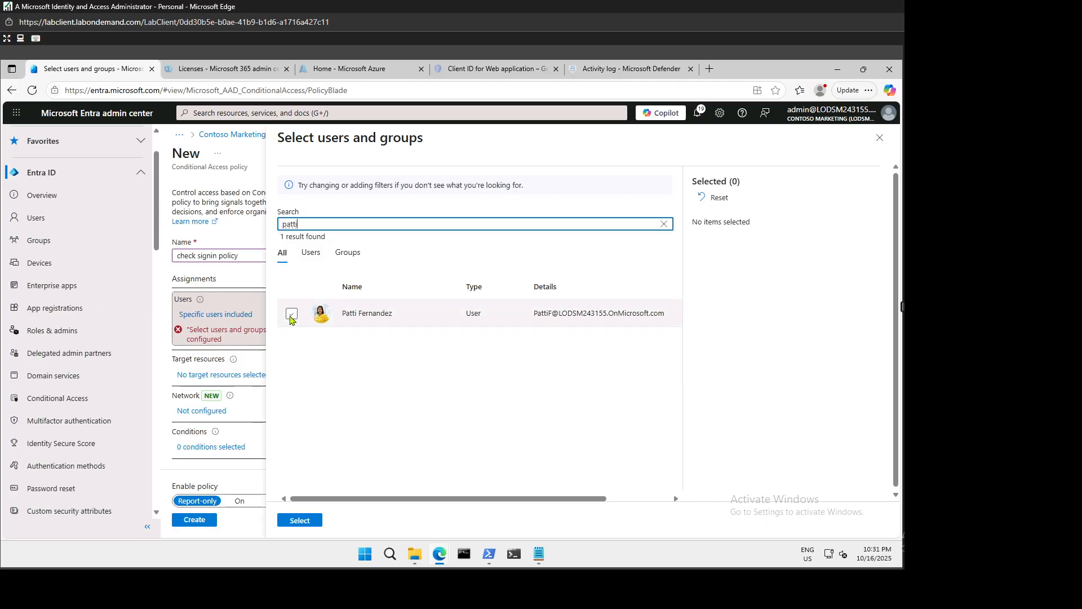
click(292, 315)
click(300, 521)
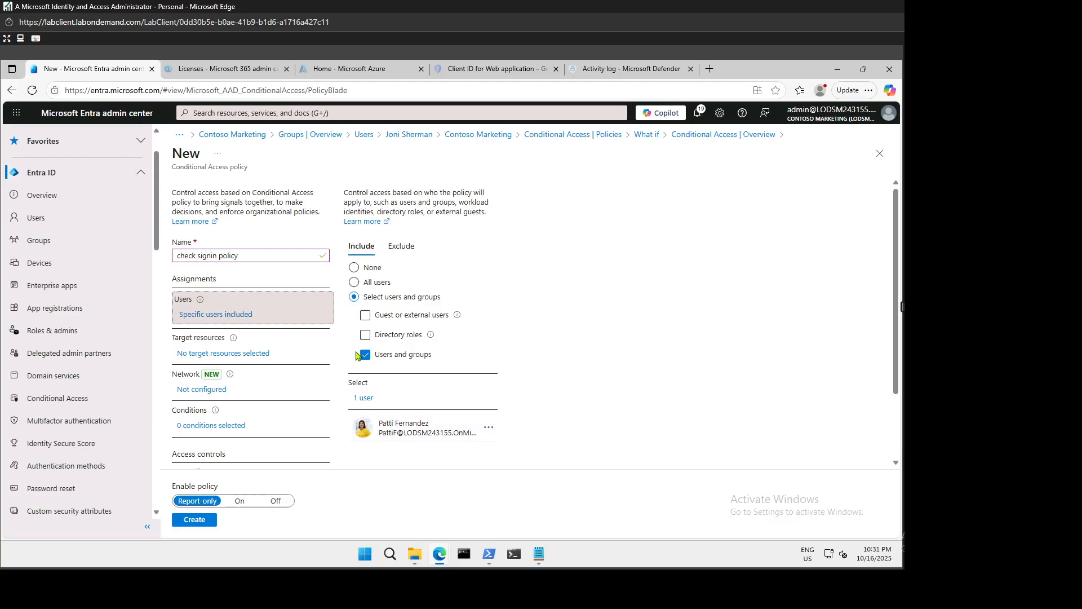
Set the policy's target resources to Office 365 only, found by searching 'office'.
click(255, 353)
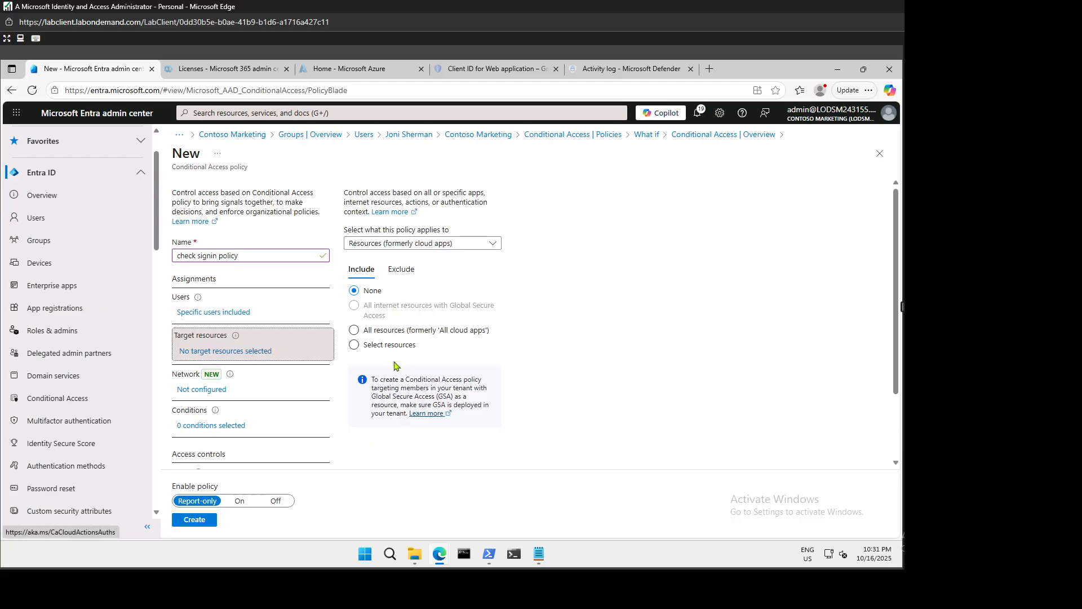
click(372, 346)
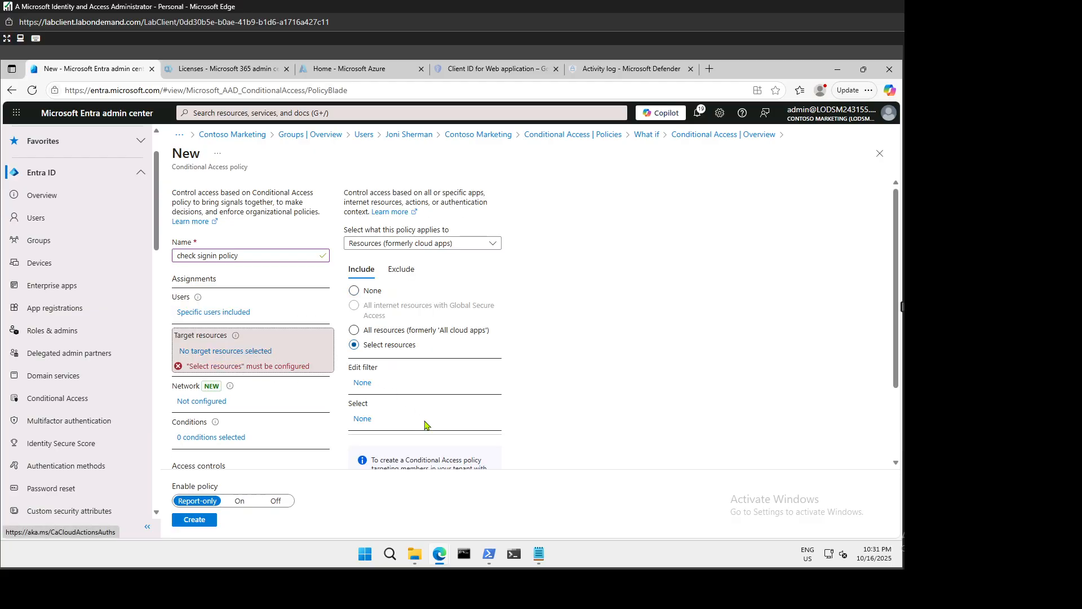
click(362, 419)
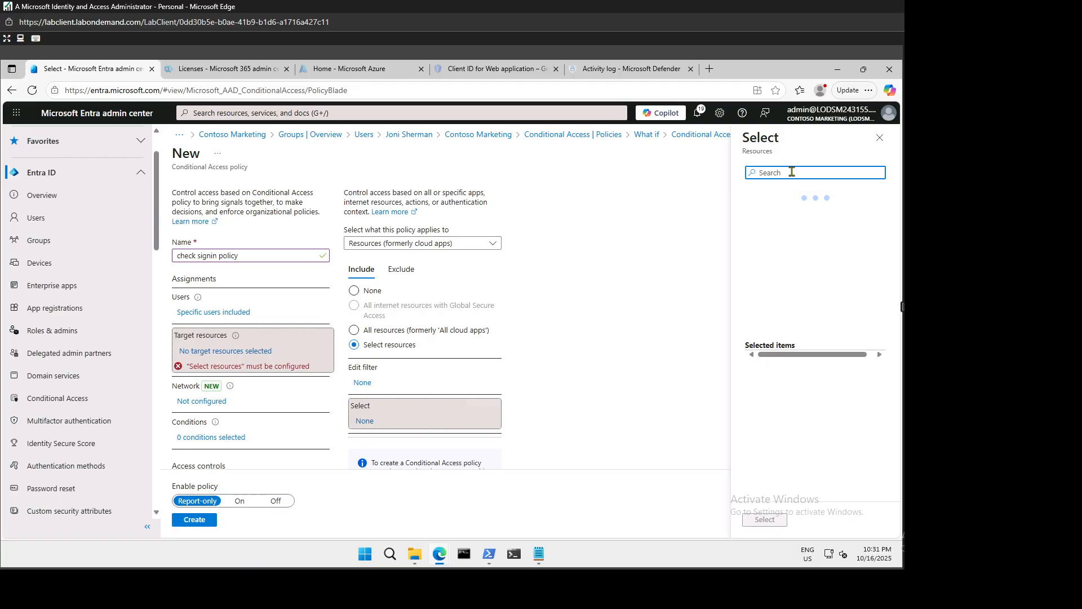
text(office)
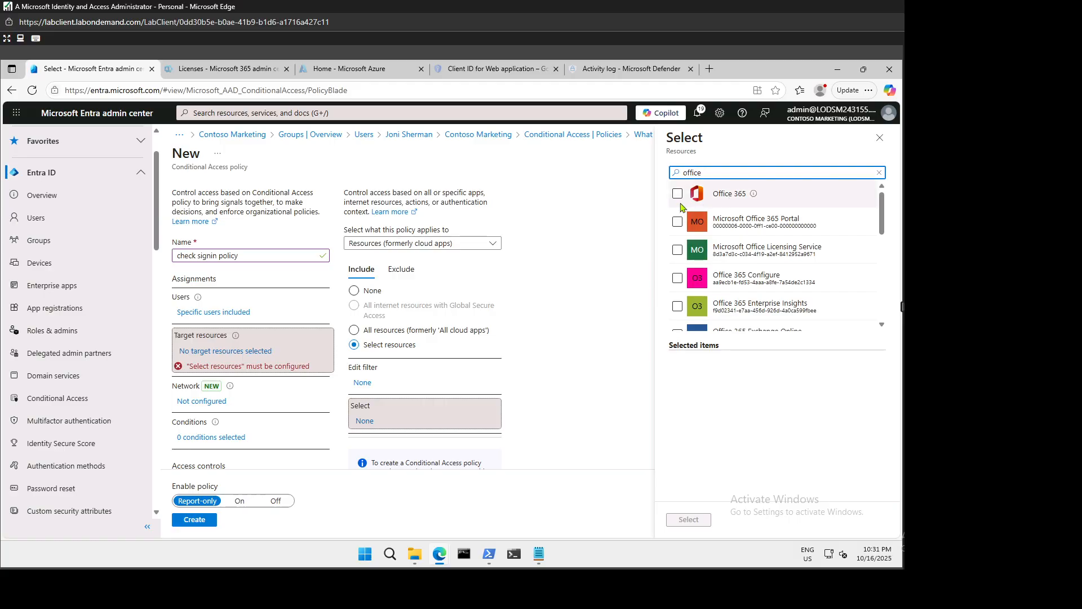
click(678, 194)
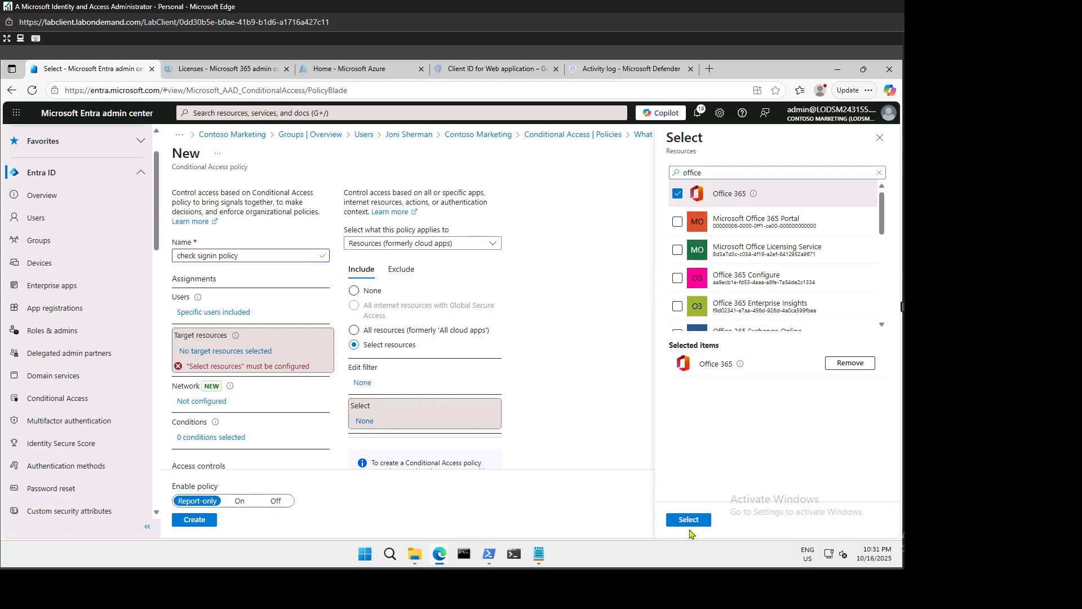
click(687, 520)
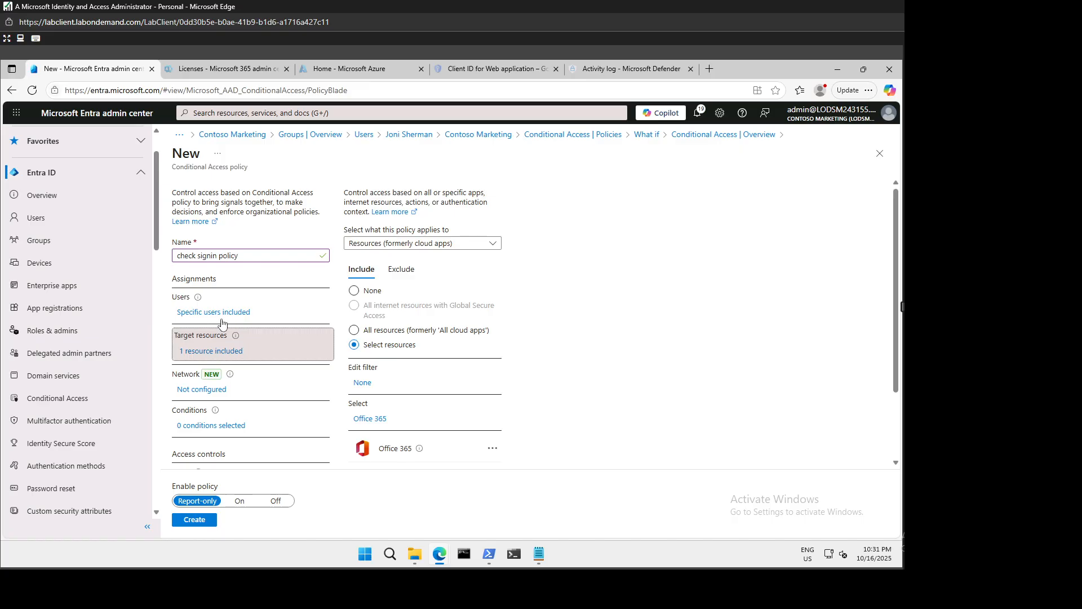
scroll(222, 323, down, 2)
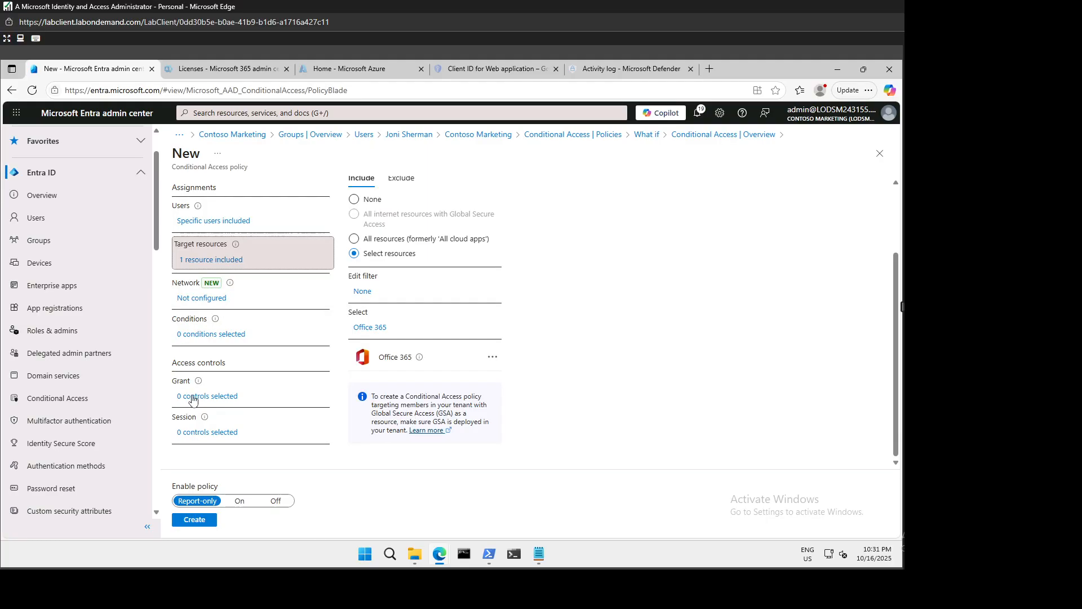
Enable the sign-in frequency session control with periodic reauthentication every 30 Days.
click(212, 433)
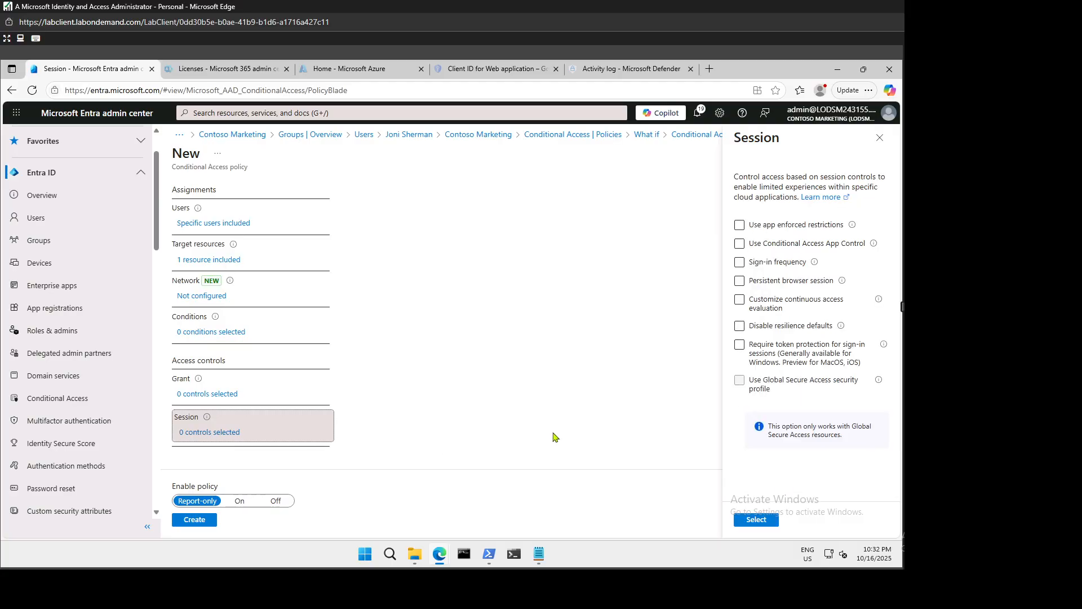
click(739, 265)
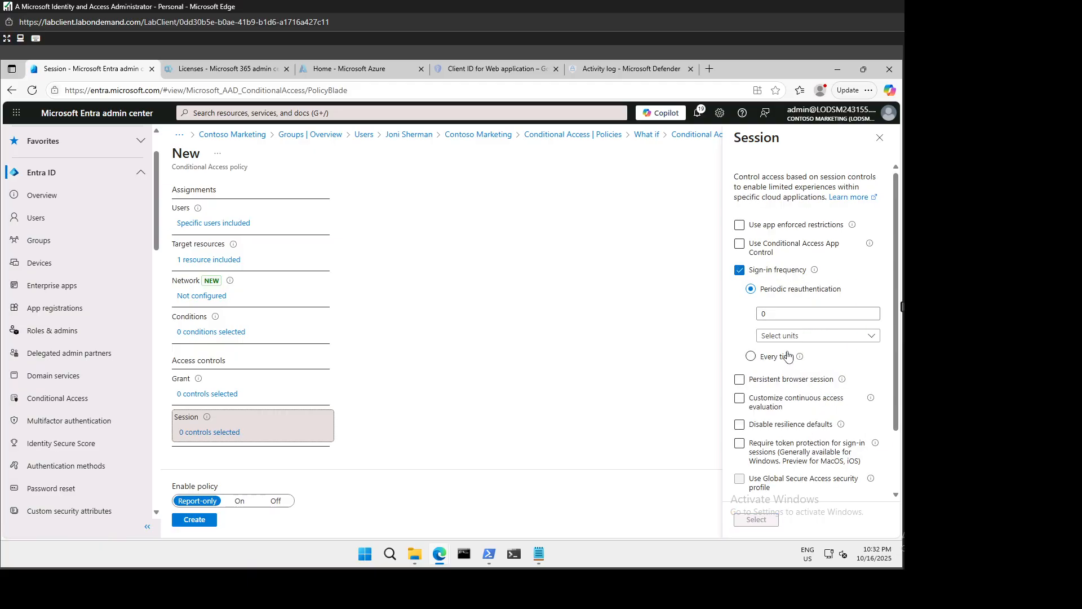
click(774, 316)
text(30)
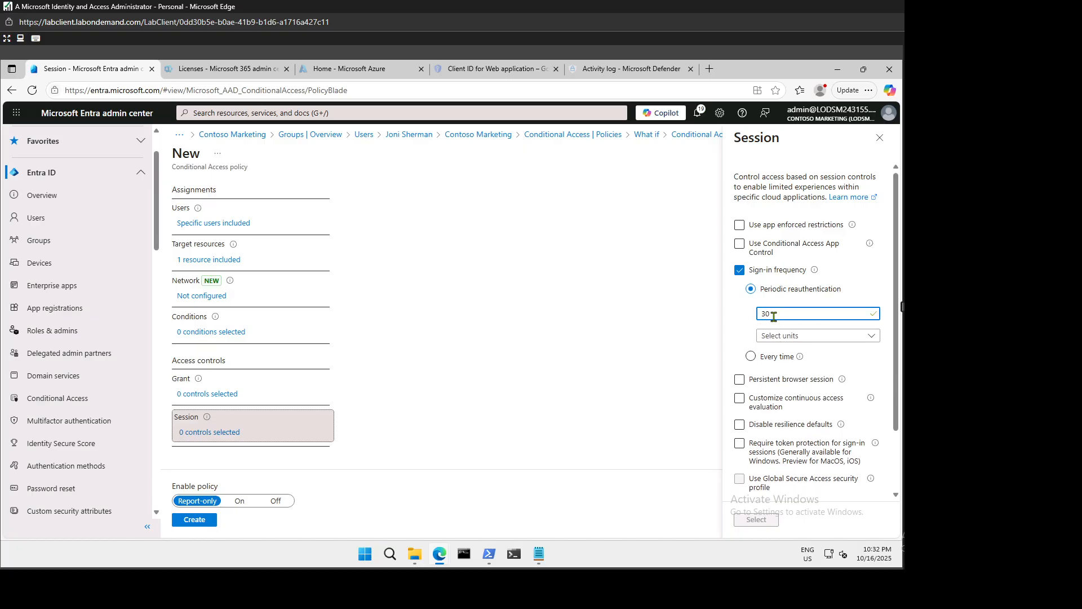
click(785, 340)
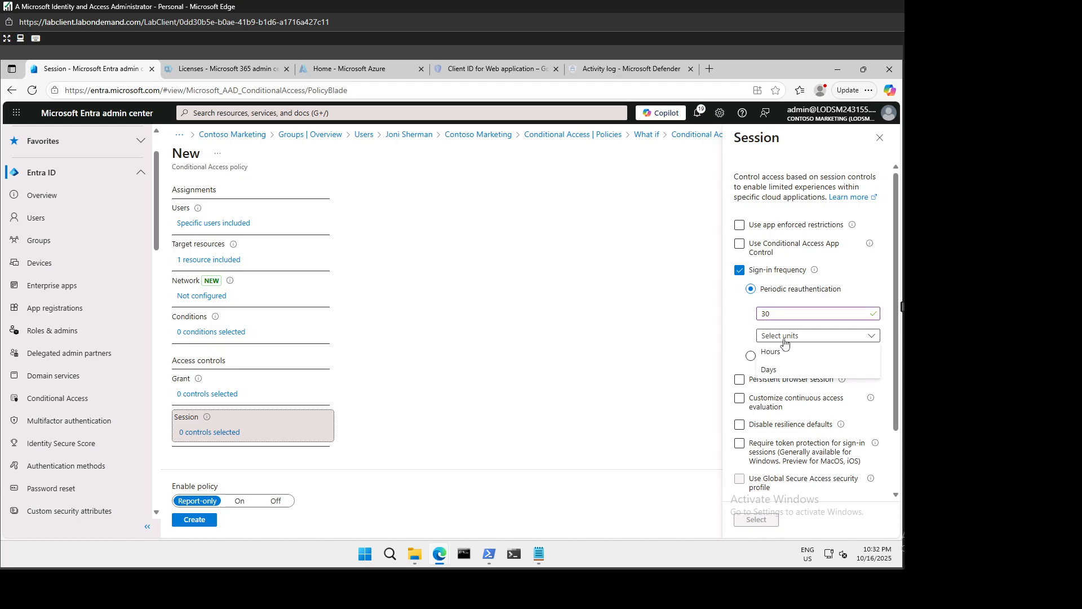
click(778, 371)
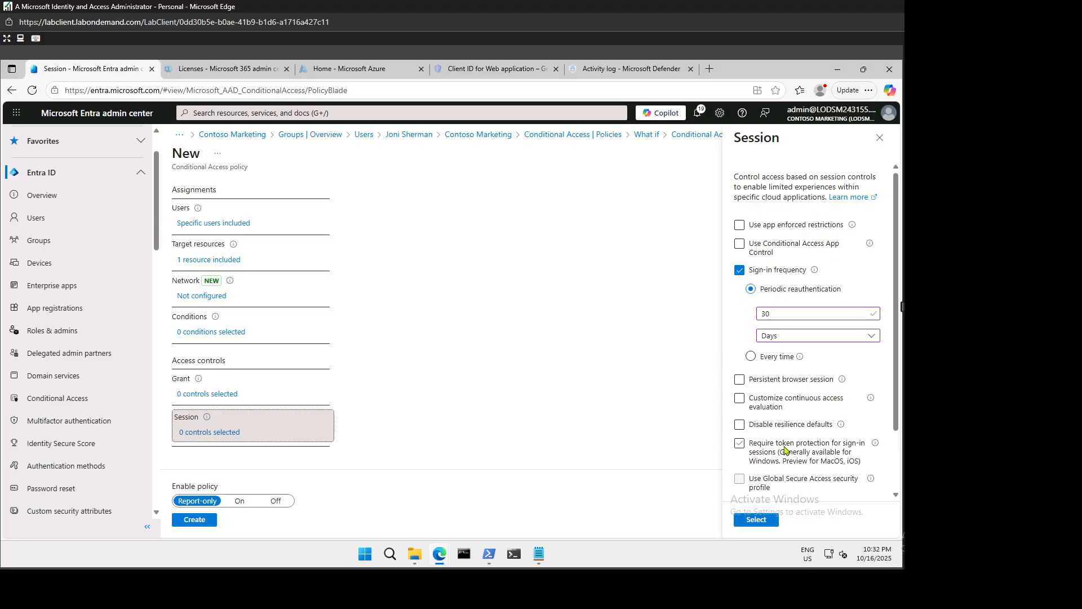
click(787, 450)
scroll(771, 482, down, 2)
click(749, 527)
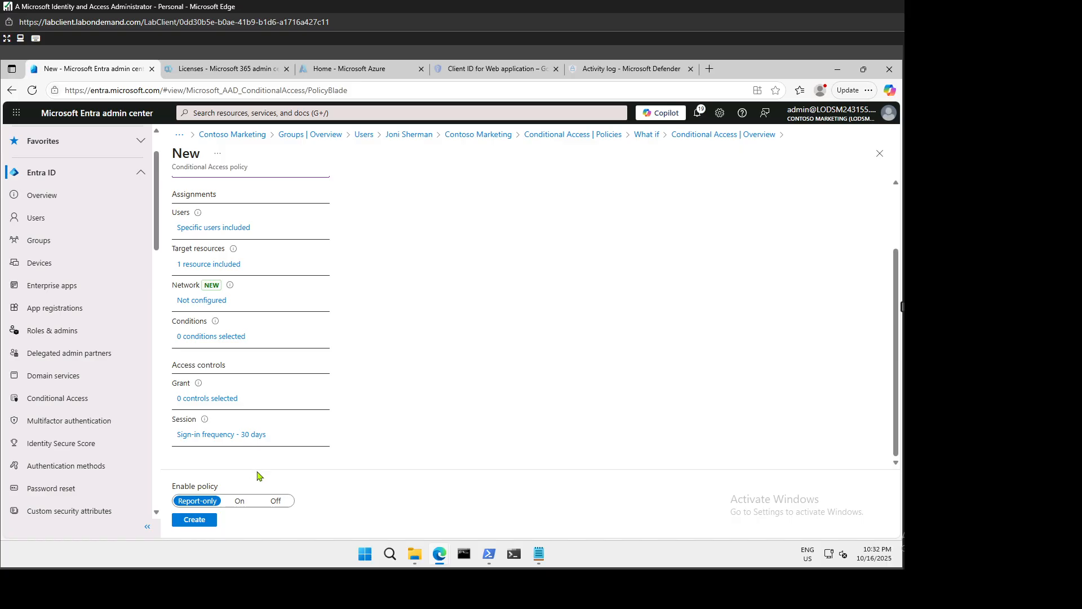
Create the policy with Enable policy left on Report-only.
click(202, 527)
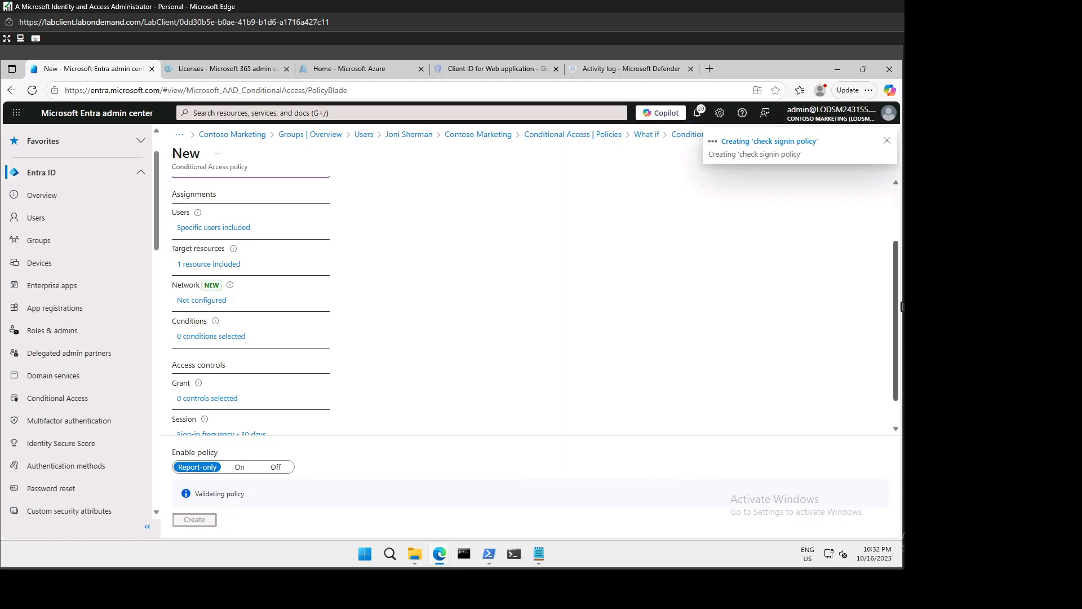